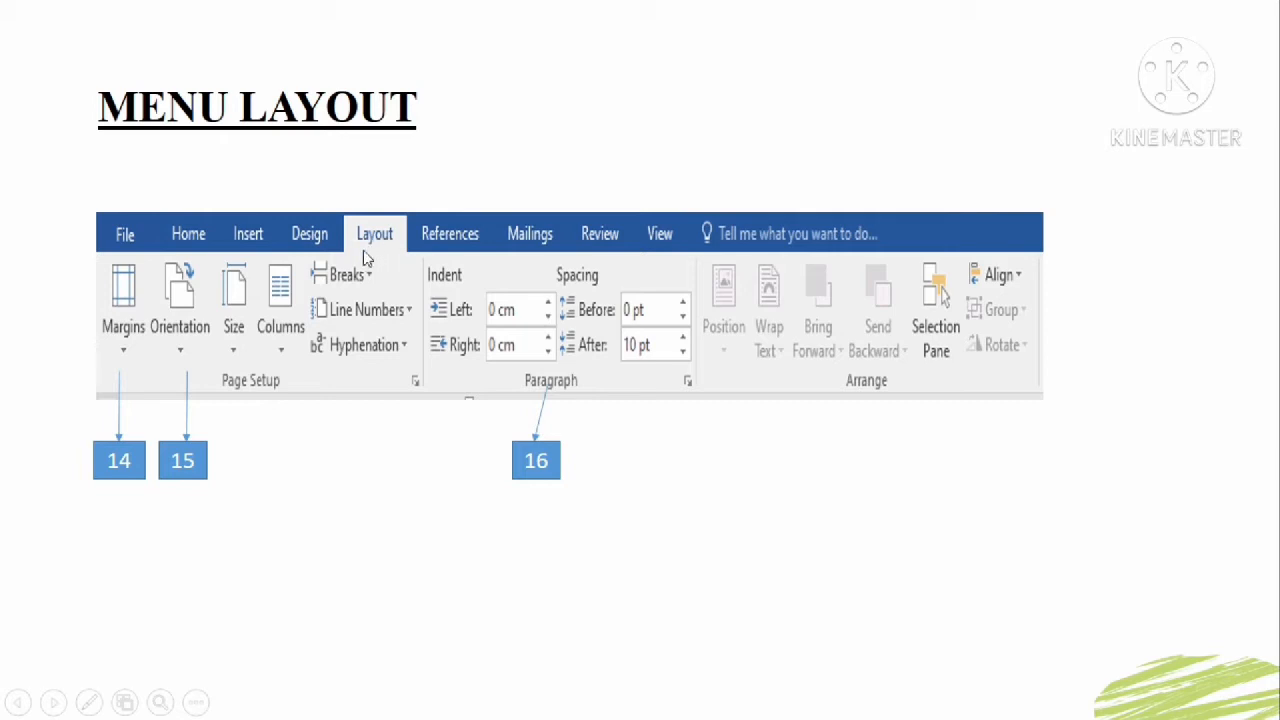
{"action": "left_click", "coordinate": [241, 395]}
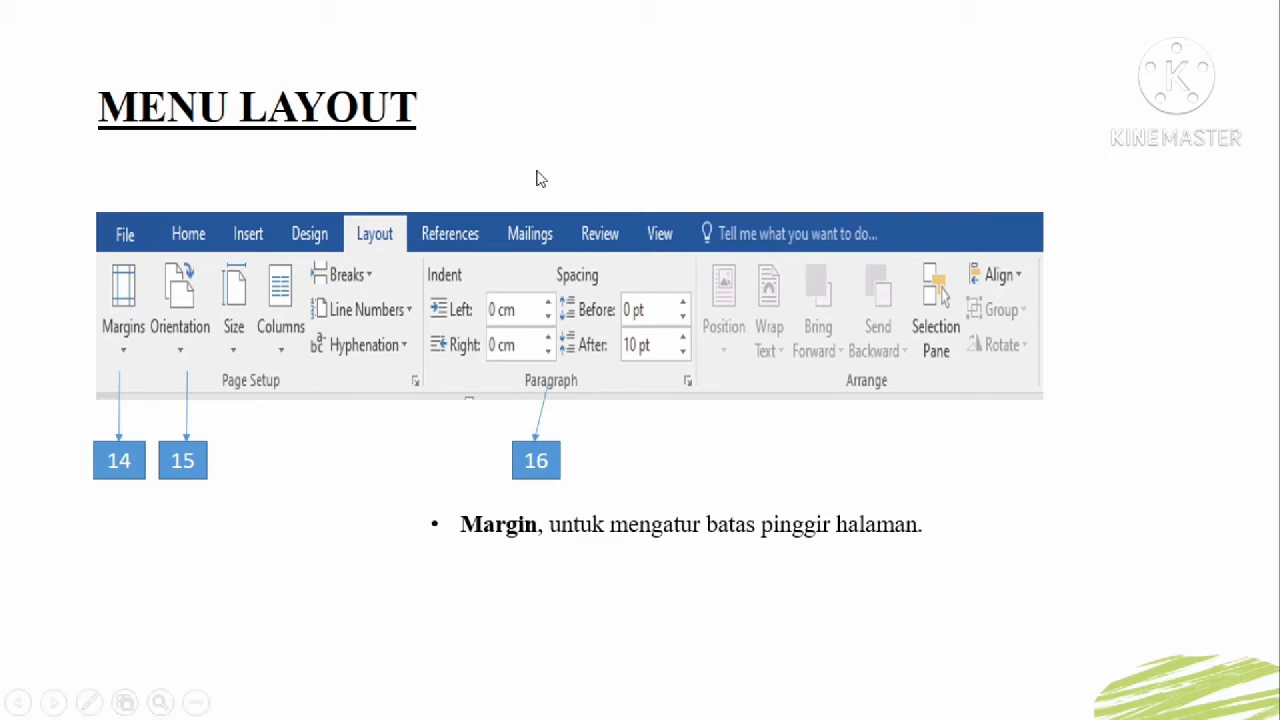
{"action": "left_click", "coordinate": [163, 337]}
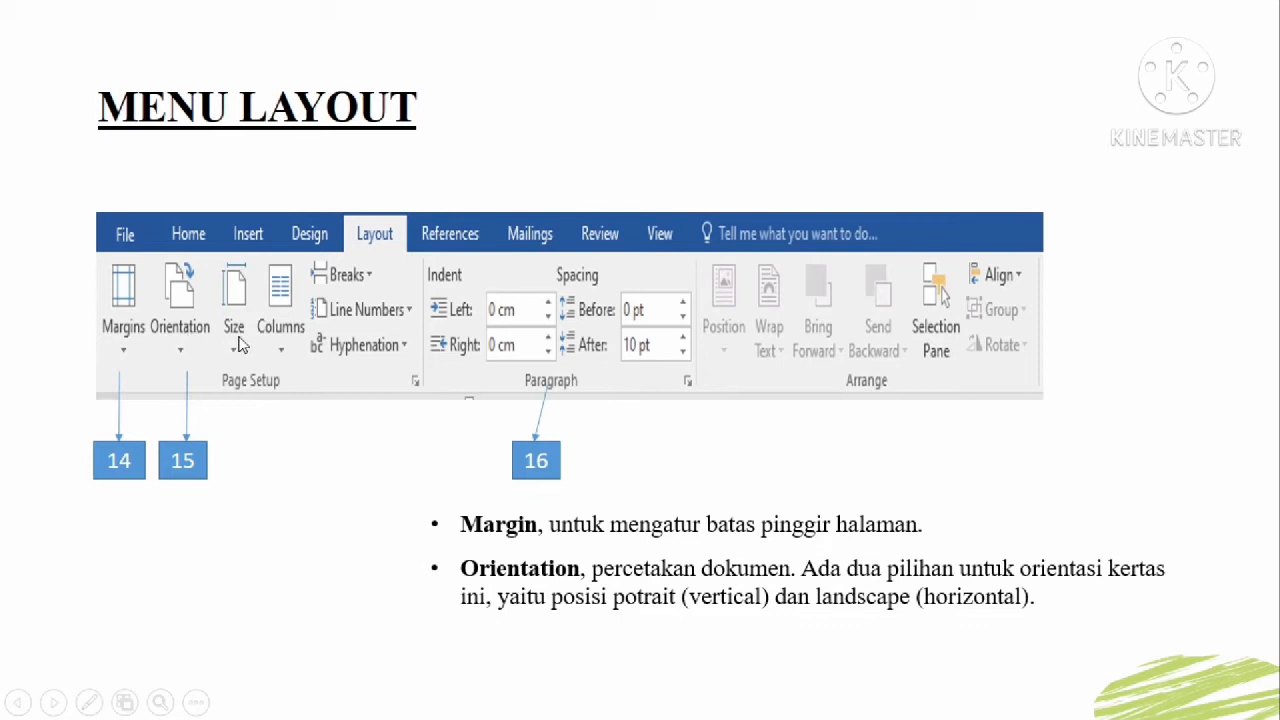
{"action": "left_click", "coordinate": [352, 359]}
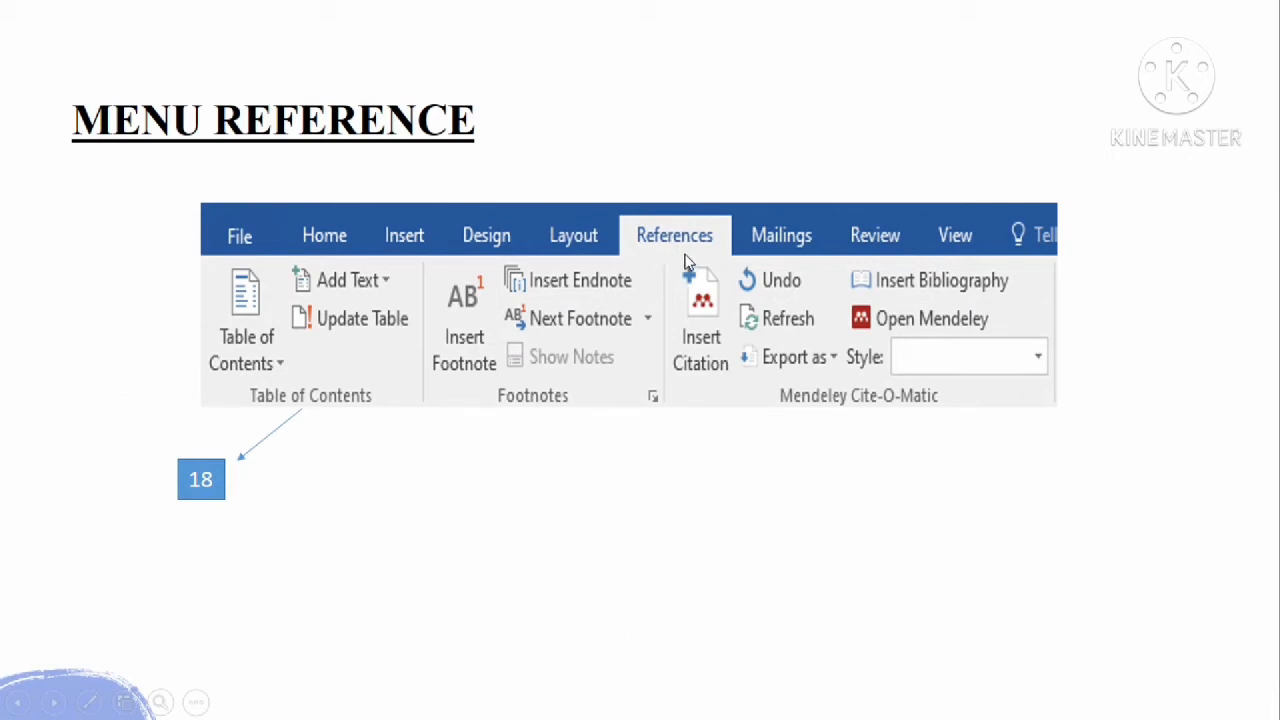
{"action": "left_click", "coordinate": [338, 331]}
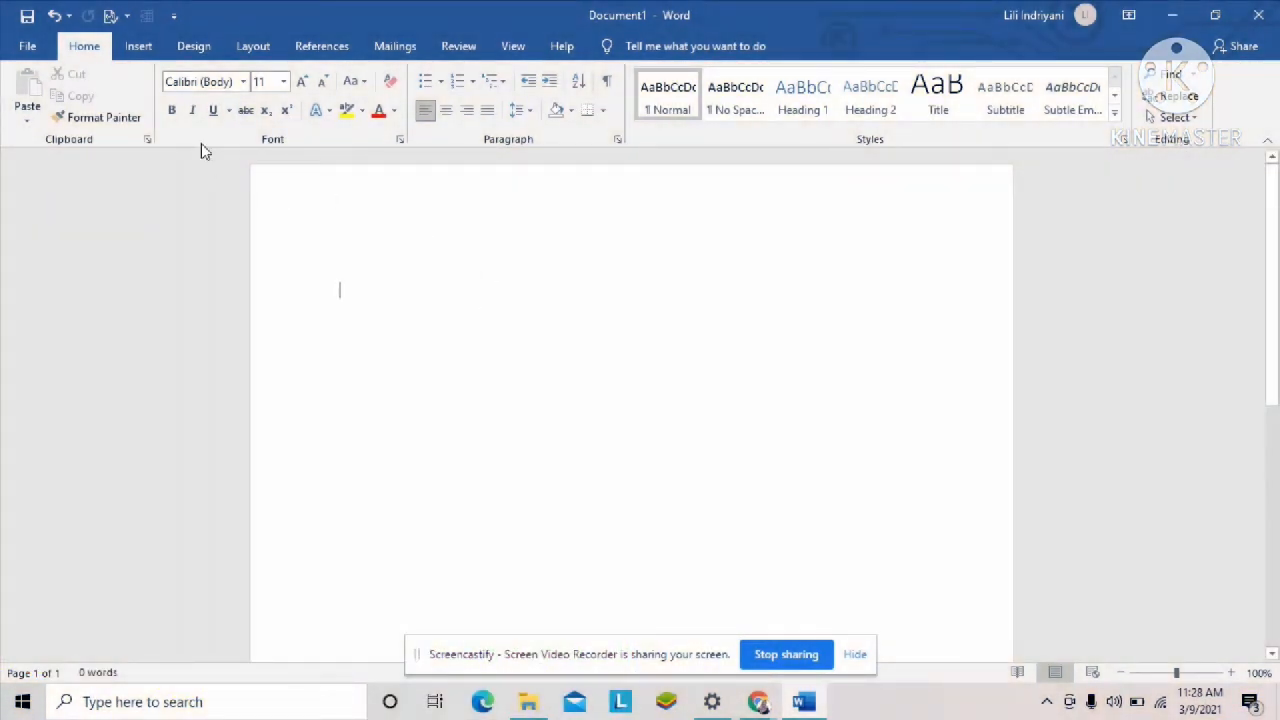
Insert a centred page number at the bottom of the page using the Plain Number 2 style, and return to the body
{"action": "left_click", "coordinate": [137, 46]}
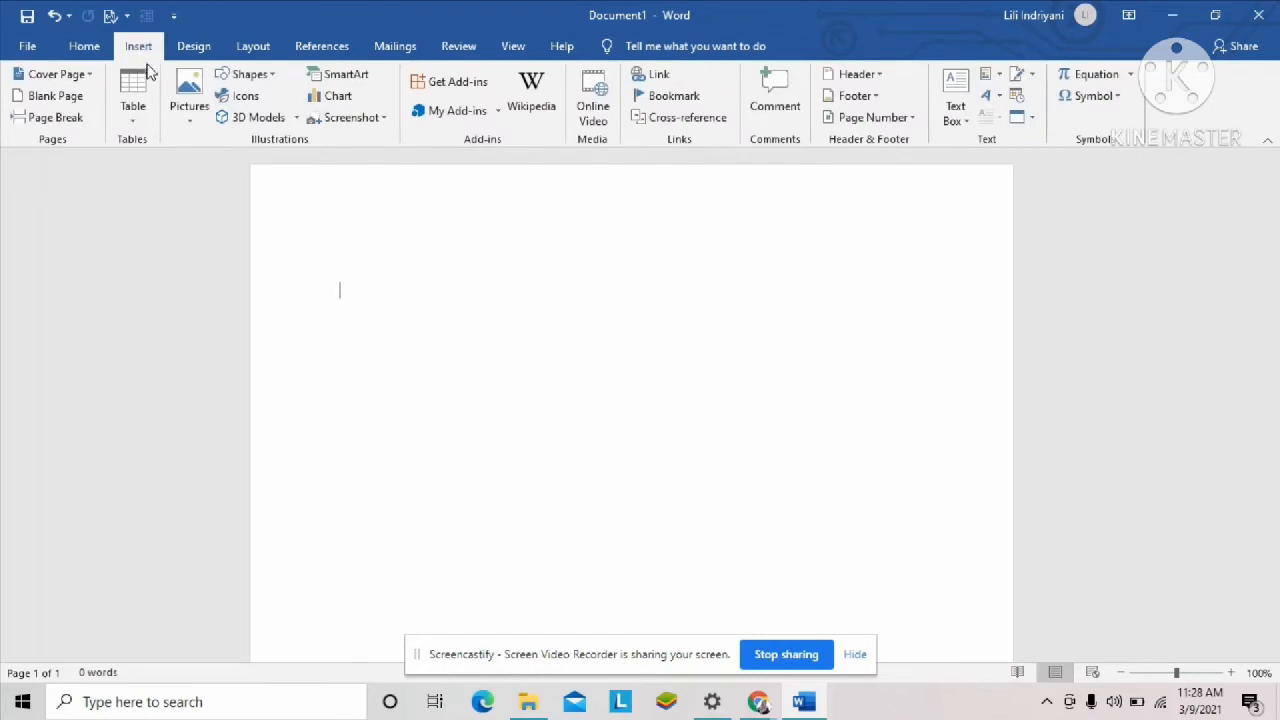
{"action": "left_click", "coordinate": [905, 119]}
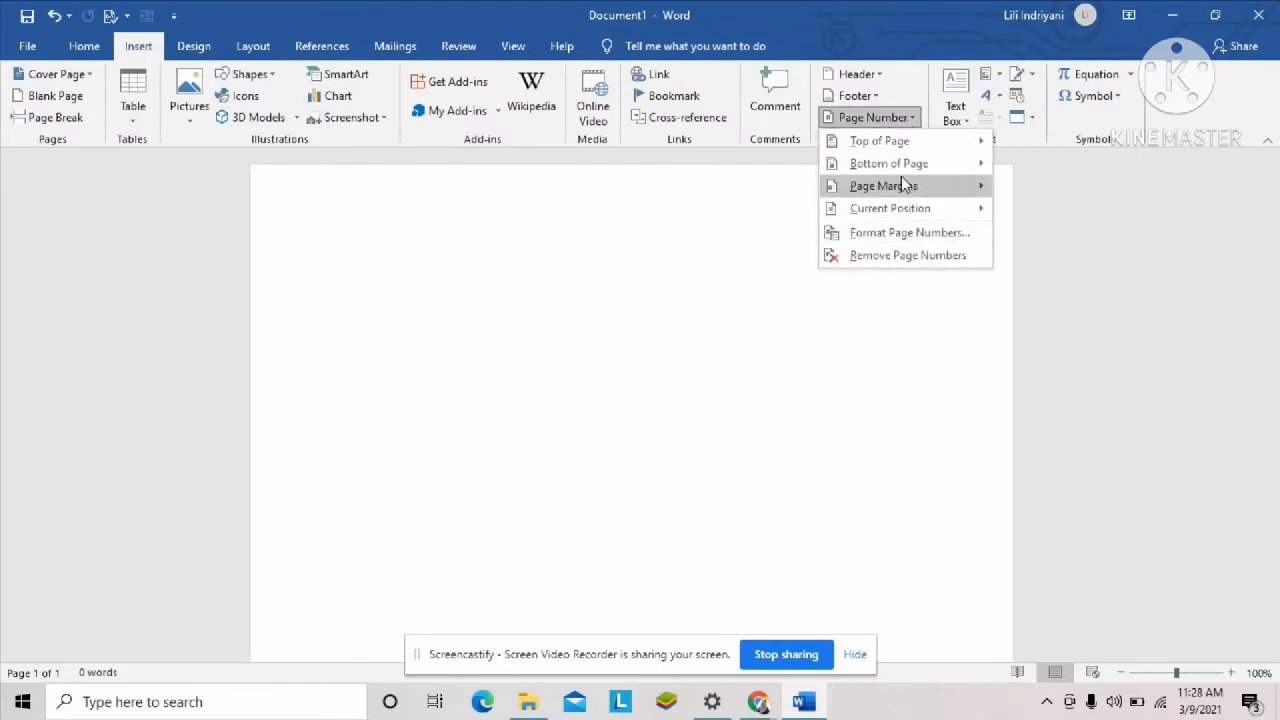
{"action": "mouse_move", "coordinate": [928, 147]}
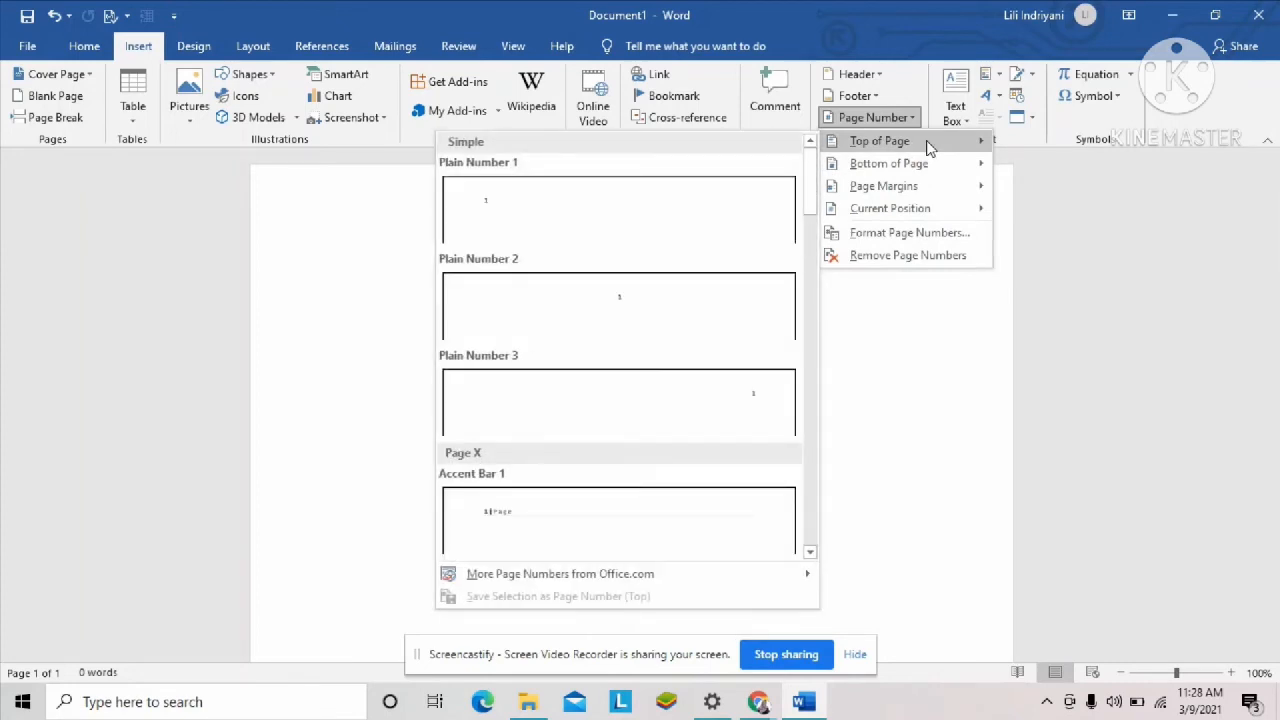
{"action": "mouse_move", "coordinate": [911, 174]}
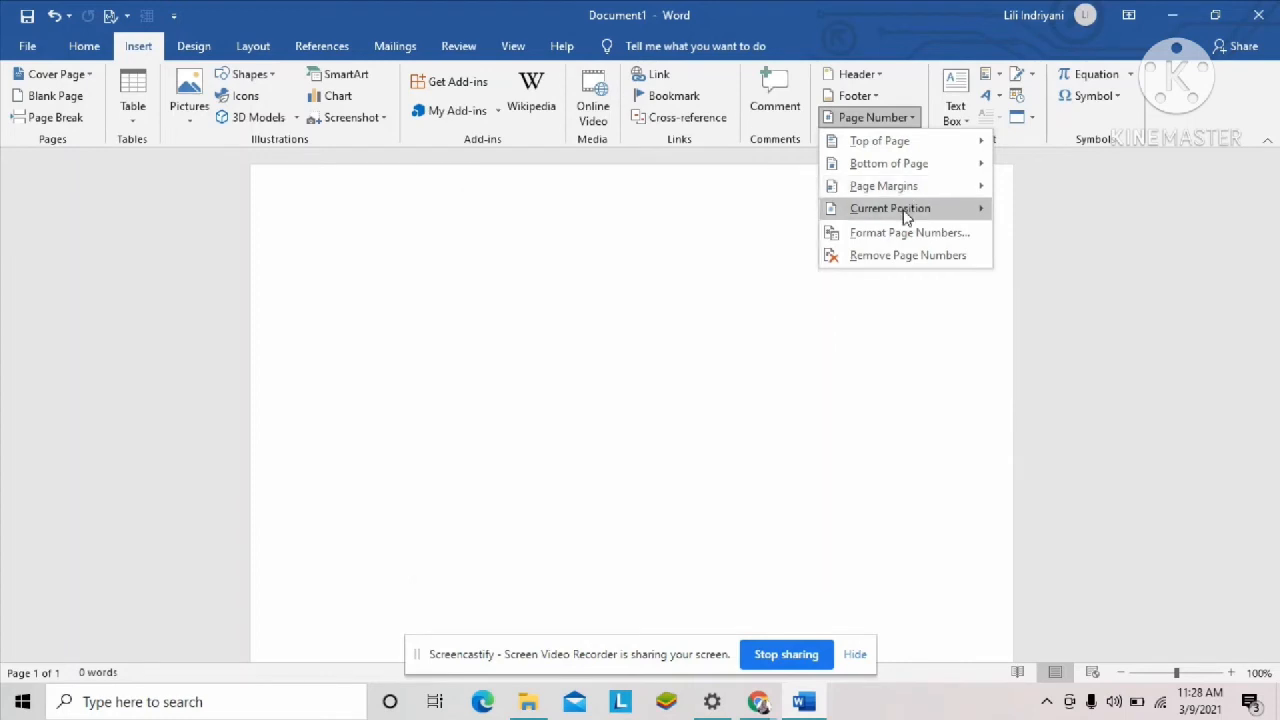
{"action": "mouse_move", "coordinate": [906, 215]}
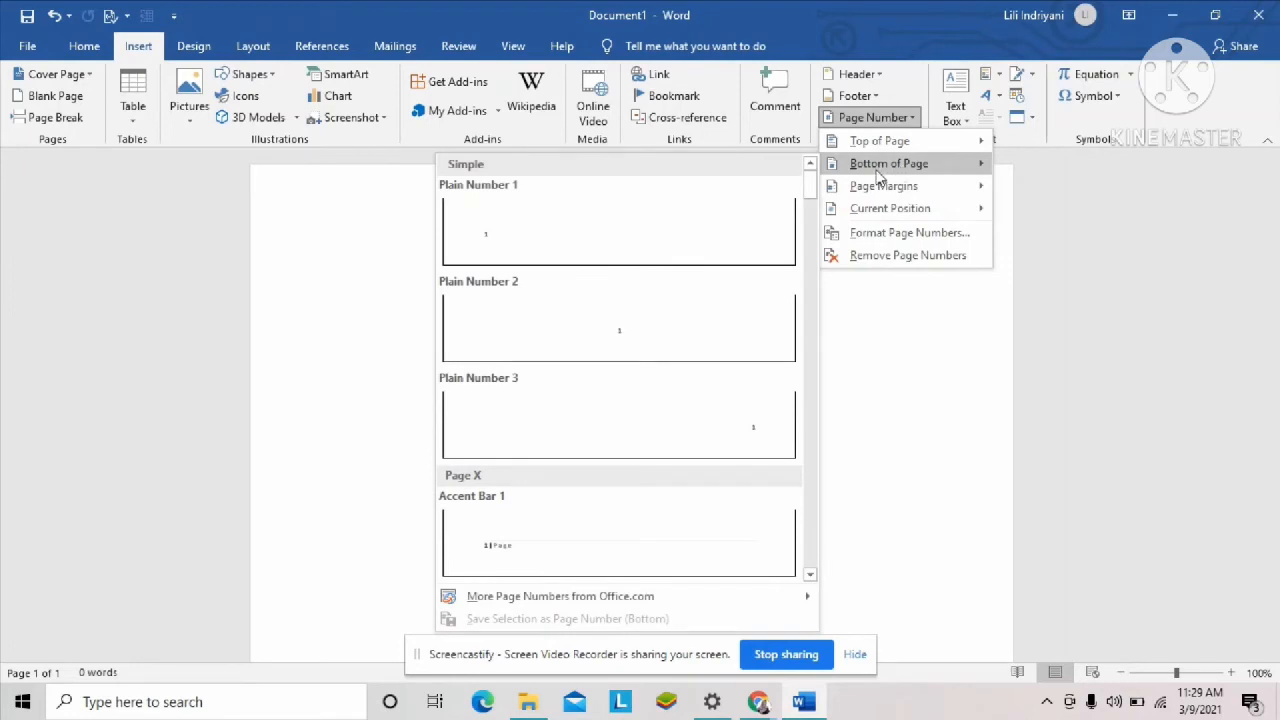
{"action": "left_click", "coordinate": [553, 332]}
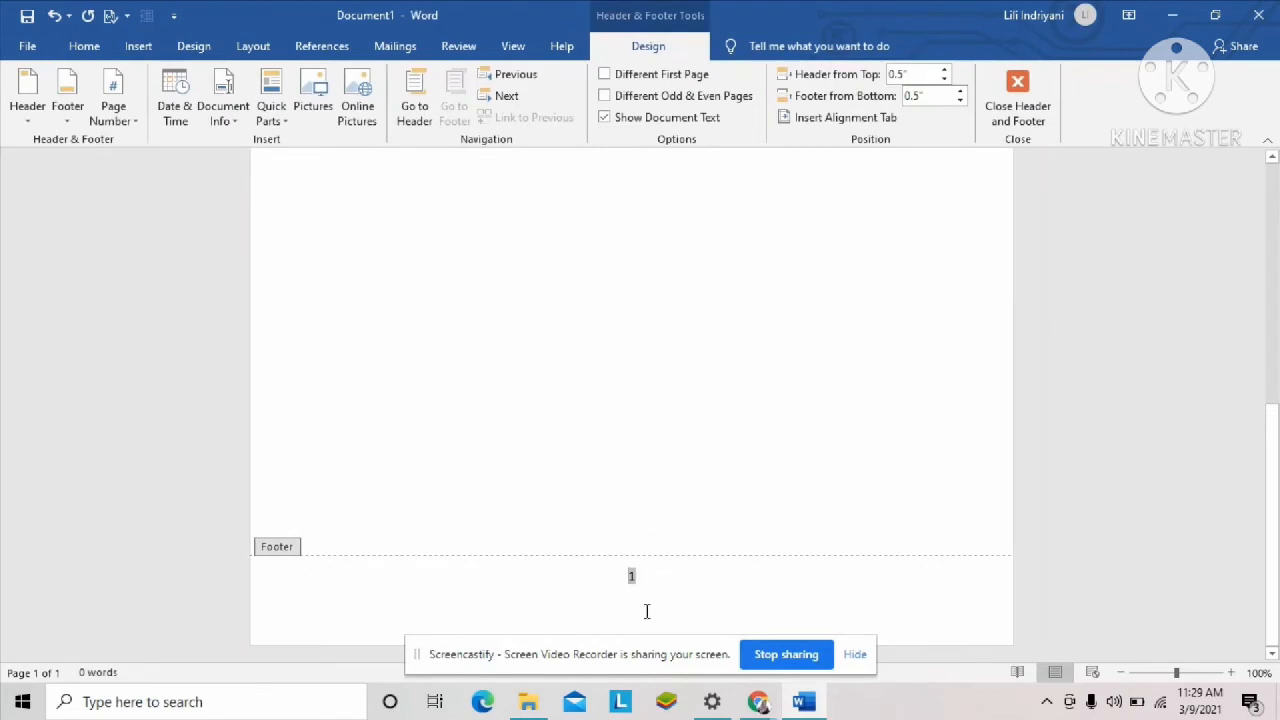
{"action": "double_click", "coordinate": [633, 336]}
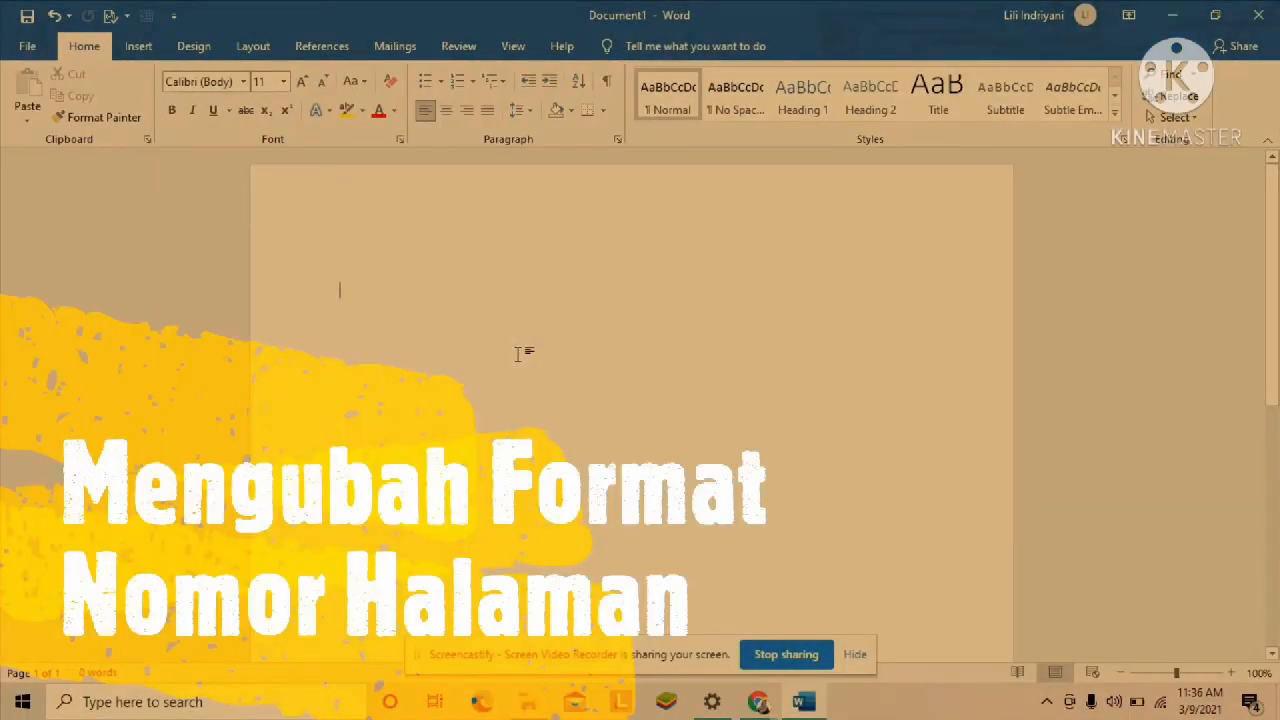
Change the footer page number's format to i, ii, iii, … starting at i, and return to the document body
{"action": "scroll", "coordinate": [517, 354], "scroll_direction": "down", "scroll_amount": 10}
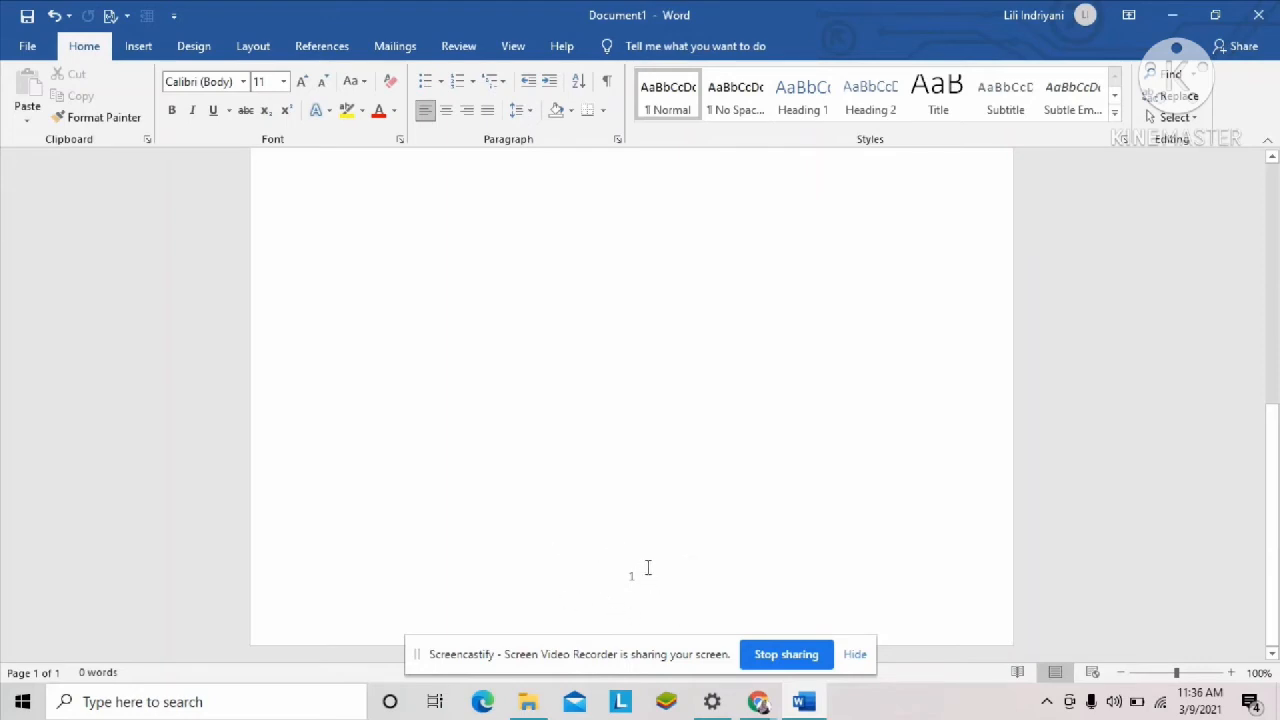
{"action": "double_click", "coordinate": [595, 580]}
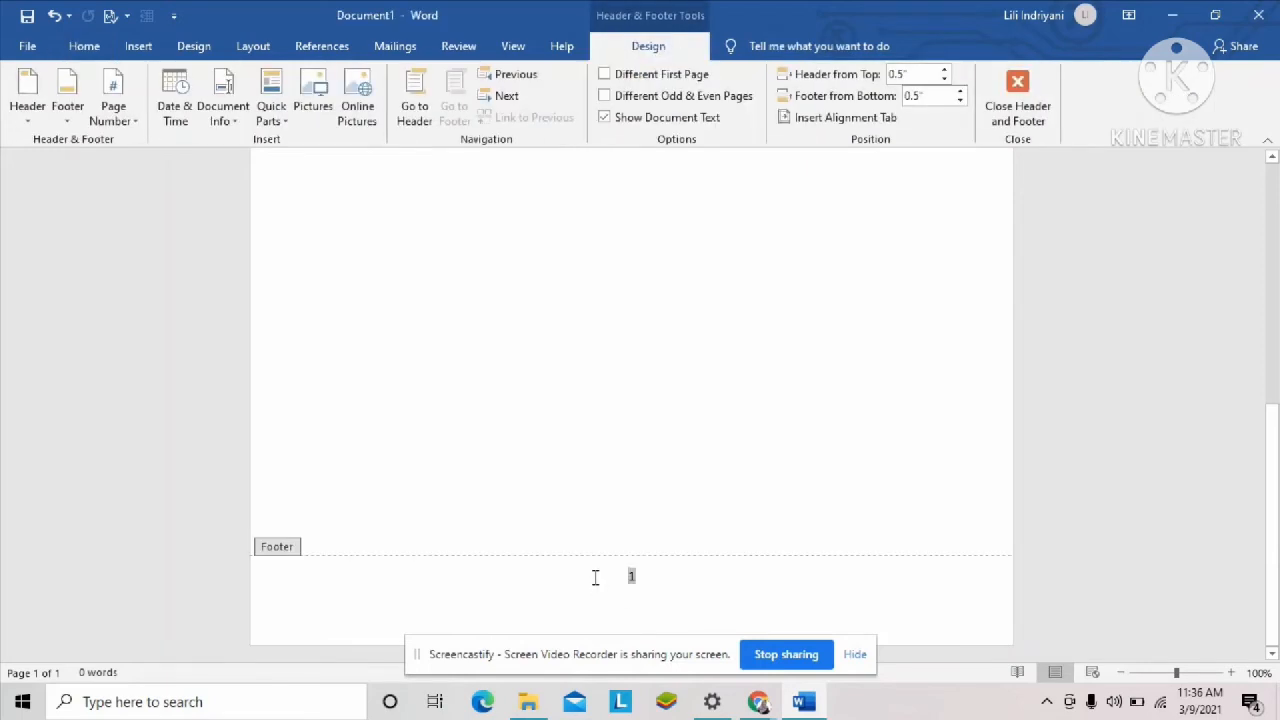
{"action": "left_click", "coordinate": [130, 124]}
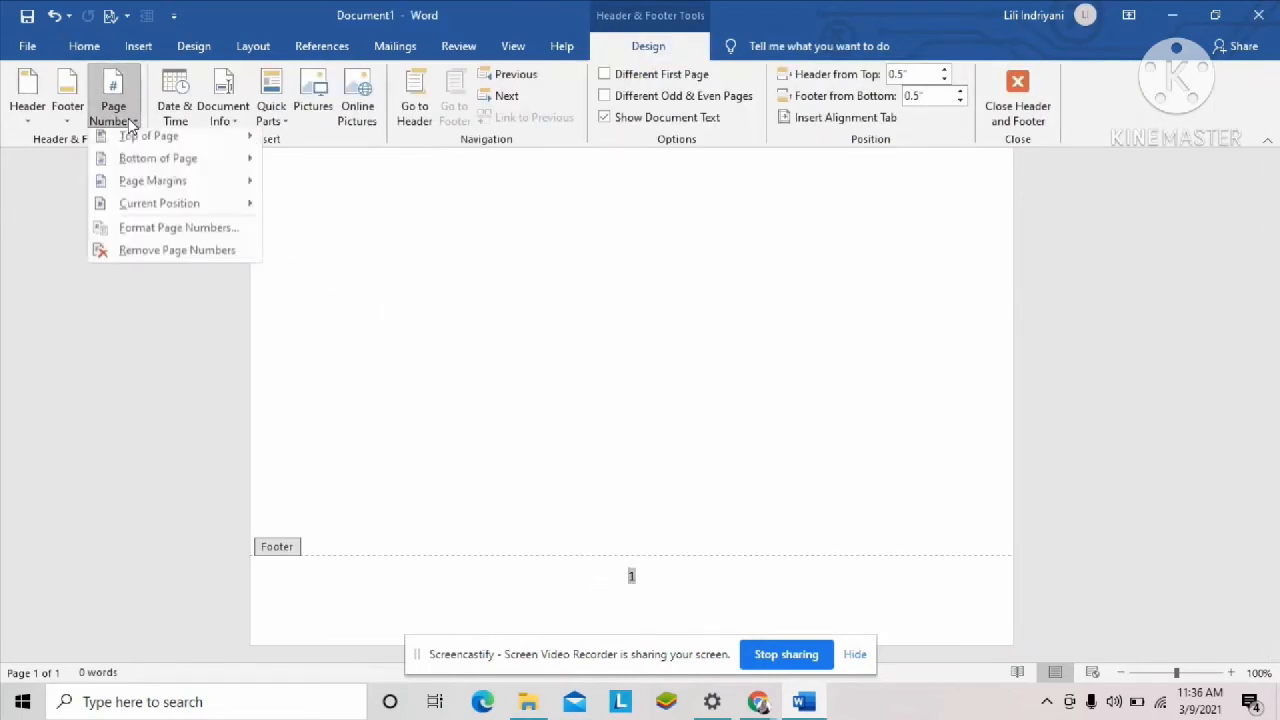
{"action": "left_click", "coordinate": [178, 233]}
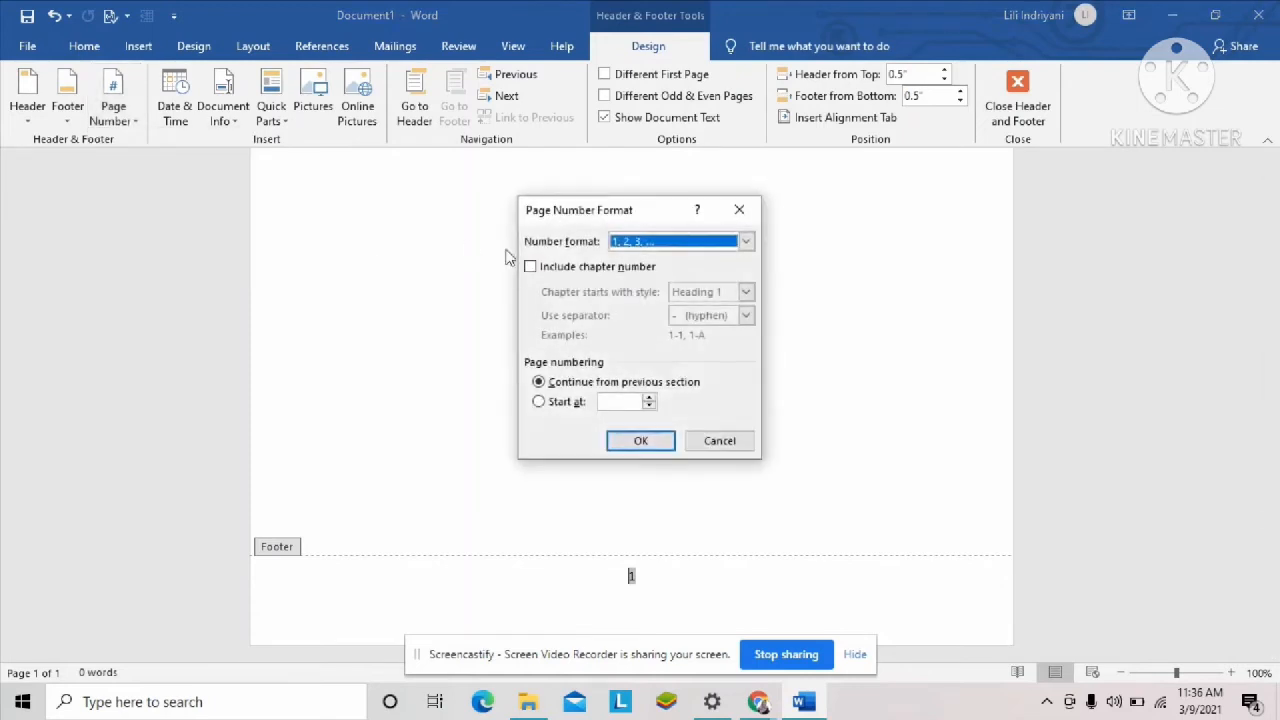
{"action": "left_click", "coordinate": [746, 243]}
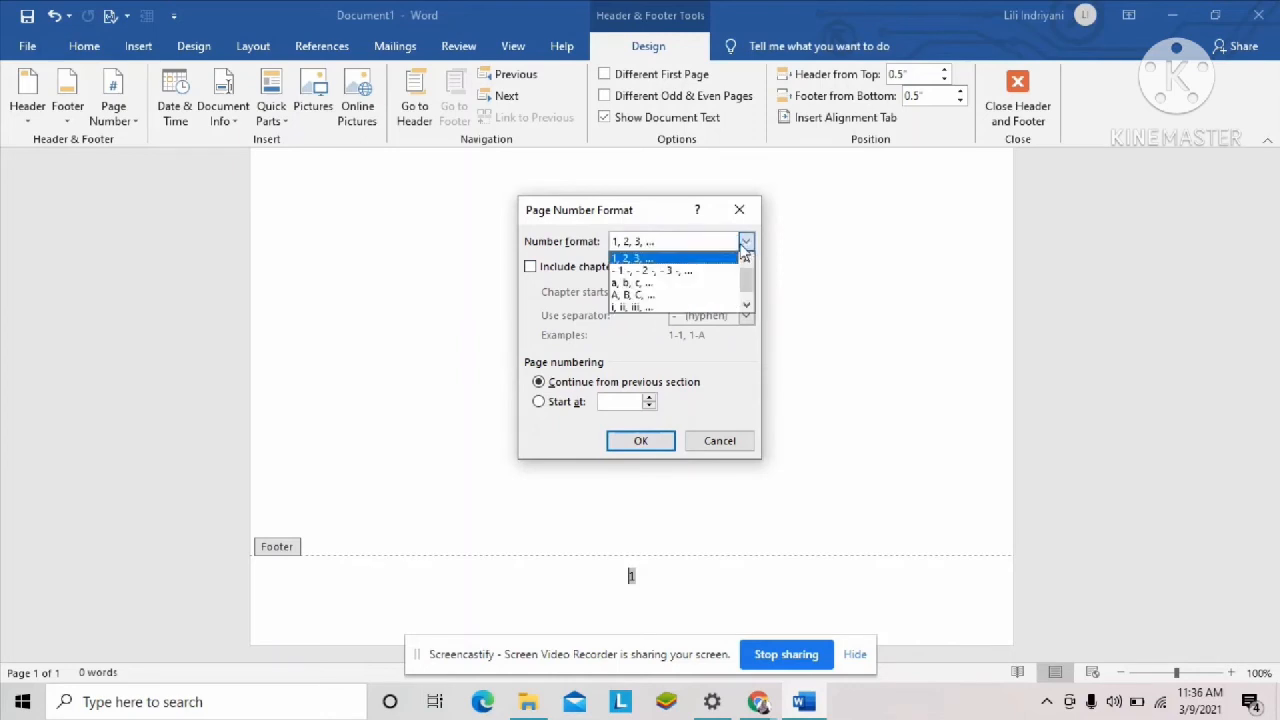
{"action": "left_click", "coordinate": [641, 308]}
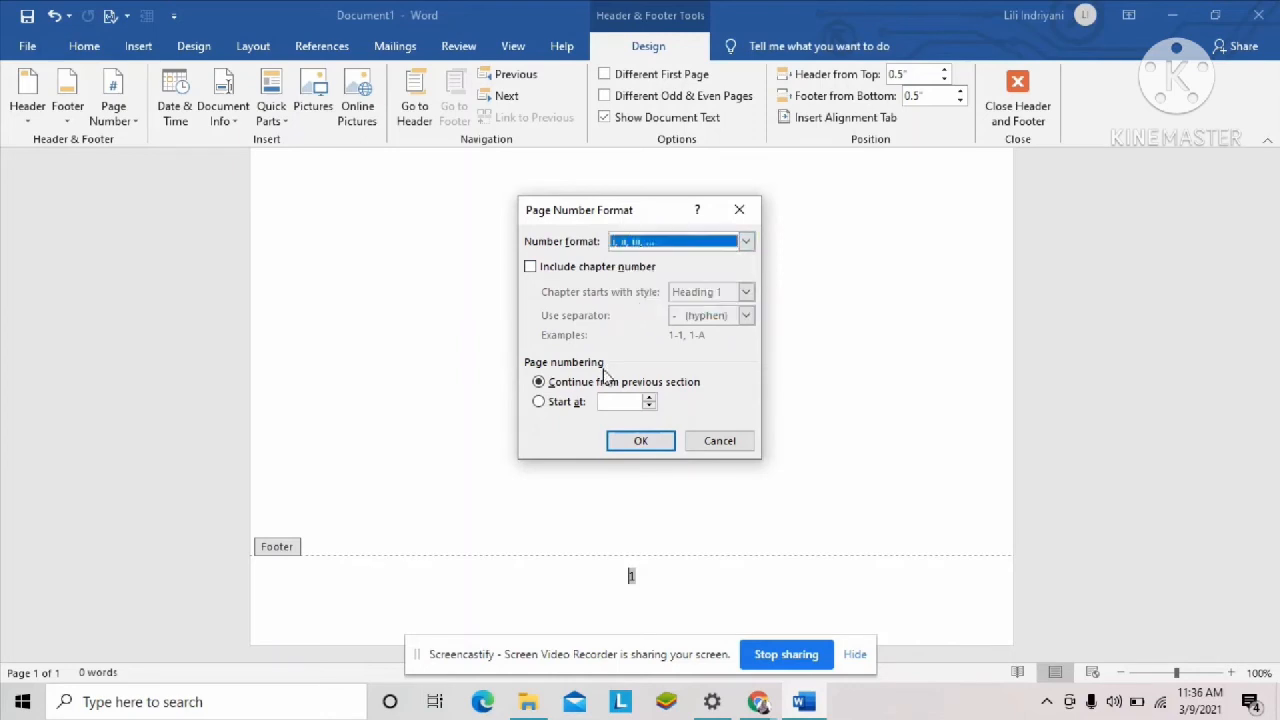
{"action": "left_click", "coordinate": [605, 401]}
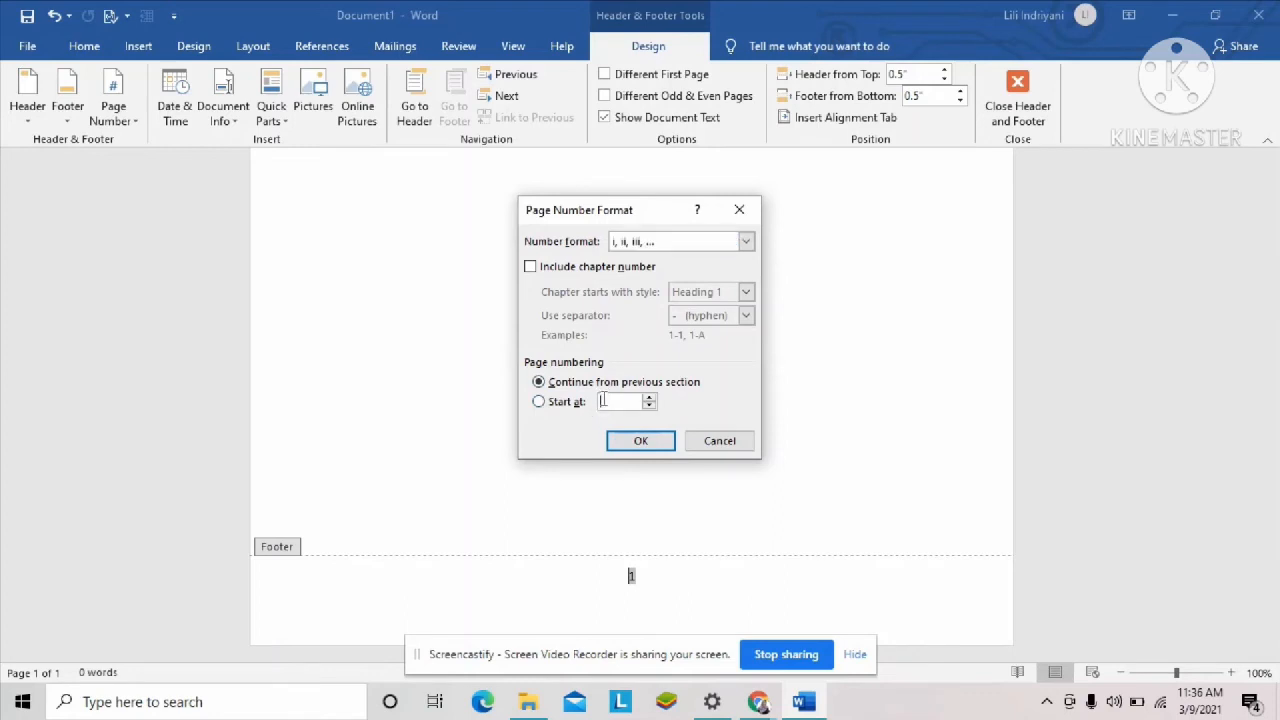
{"action": "type", "text": "i"}
{"action": "left_click", "coordinate": [640, 441]}
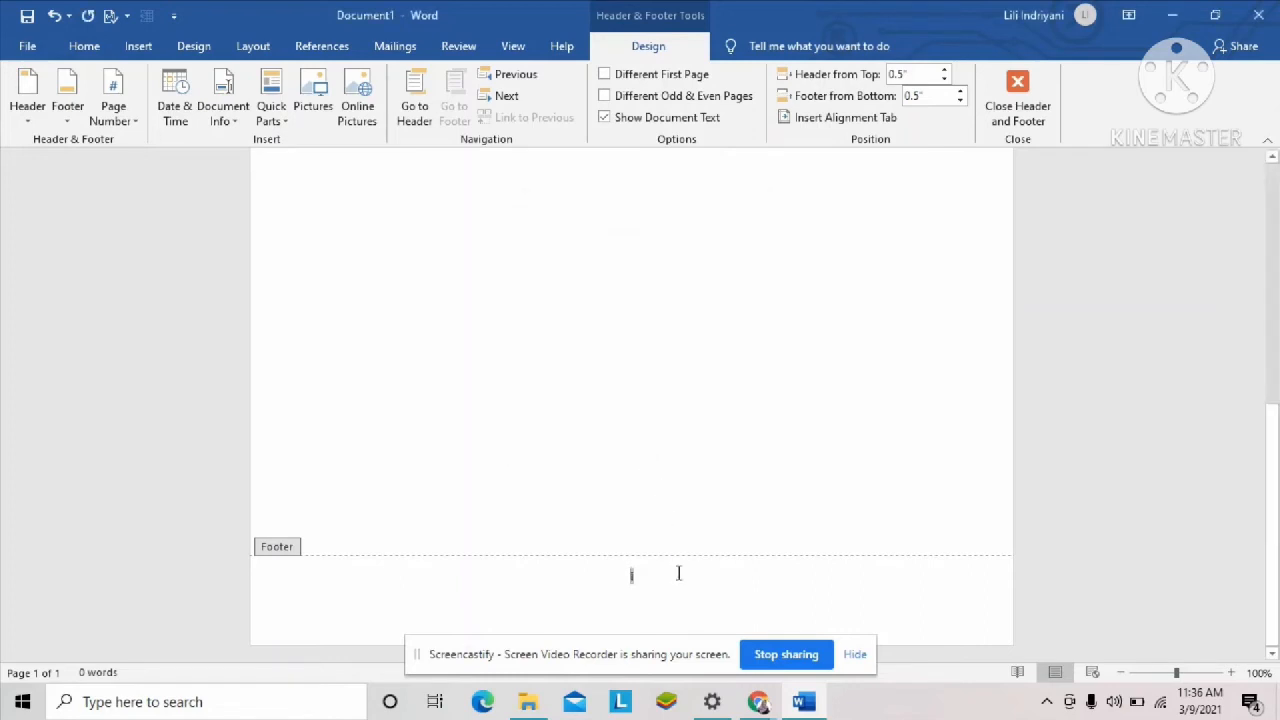
{"action": "double_click", "coordinate": [775, 350]}
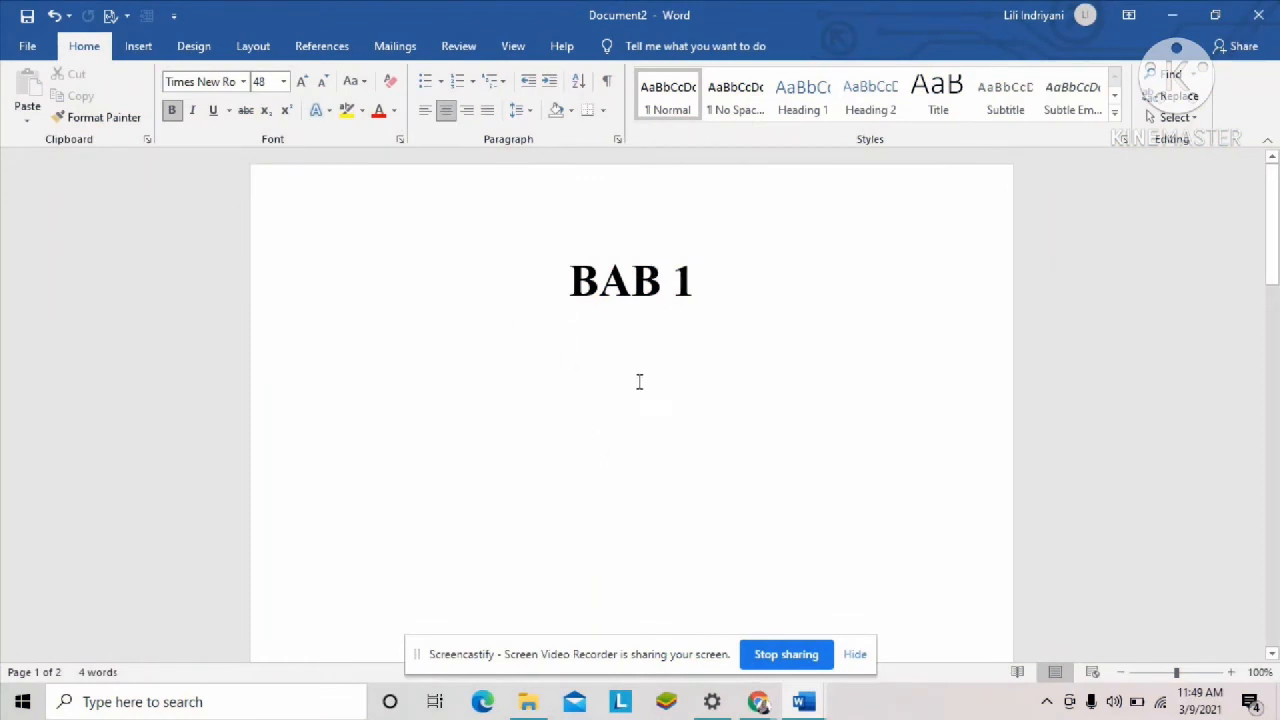
Look through the BAB 1 and BAB 2 pages and the bottom of each page before numbering them
{"action": "scroll", "coordinate": [597, 438], "scroll_direction": "down", "scroll_amount": 10}
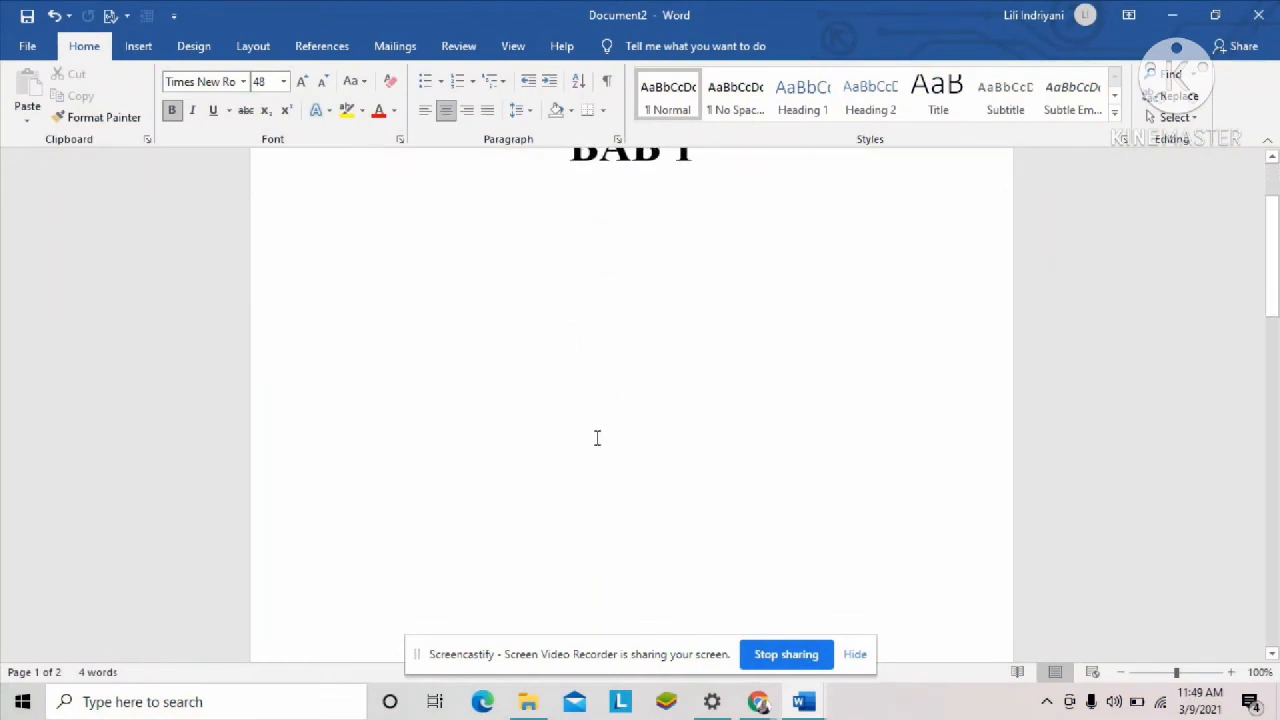
{"action": "scroll", "coordinate": [592, 440], "scroll_direction": "down", "scroll_amount": 2}
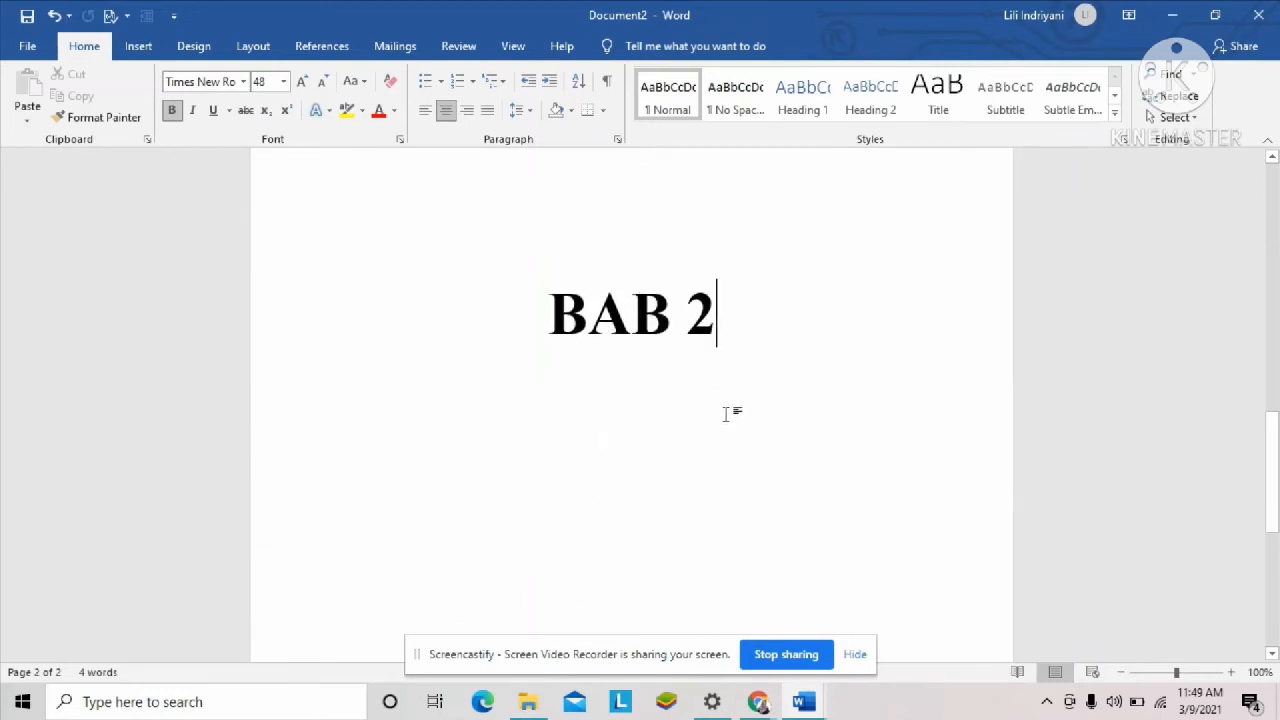
{"action": "scroll", "coordinate": [726, 414], "scroll_direction": "down", "scroll_amount": 5}
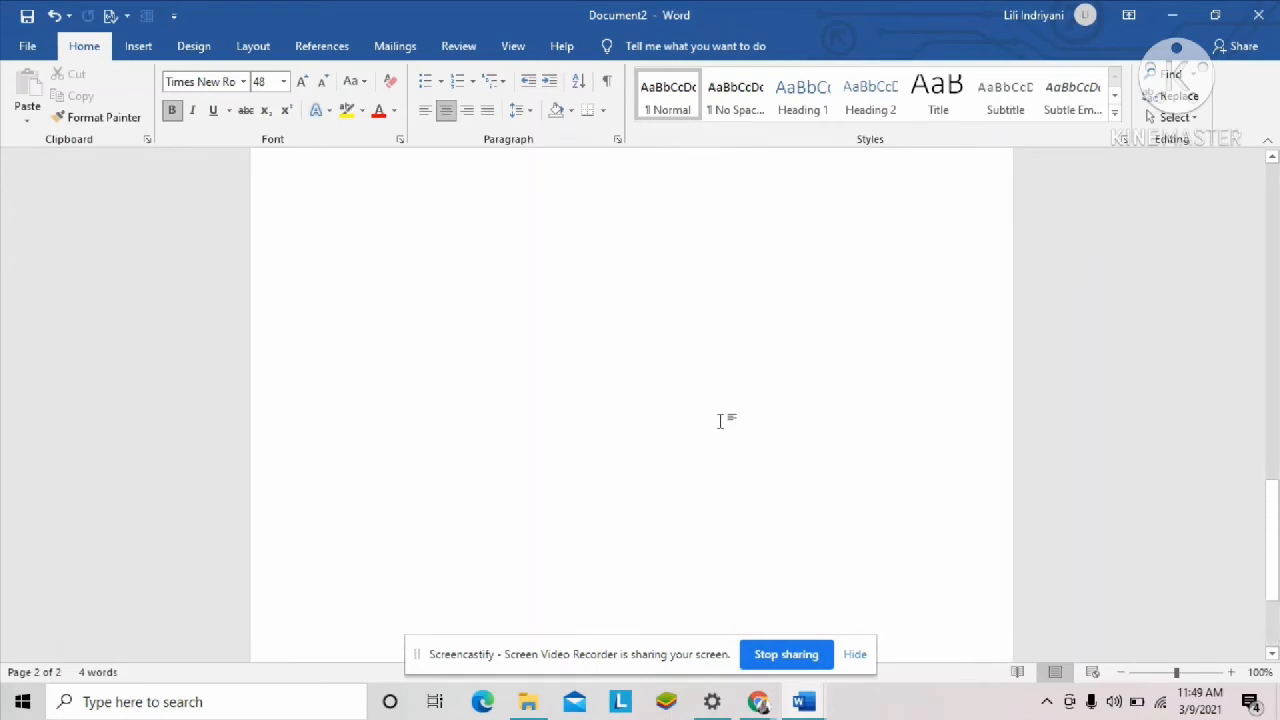
{"action": "scroll", "coordinate": [719, 421], "scroll_direction": "up", "scroll_amount": 10}
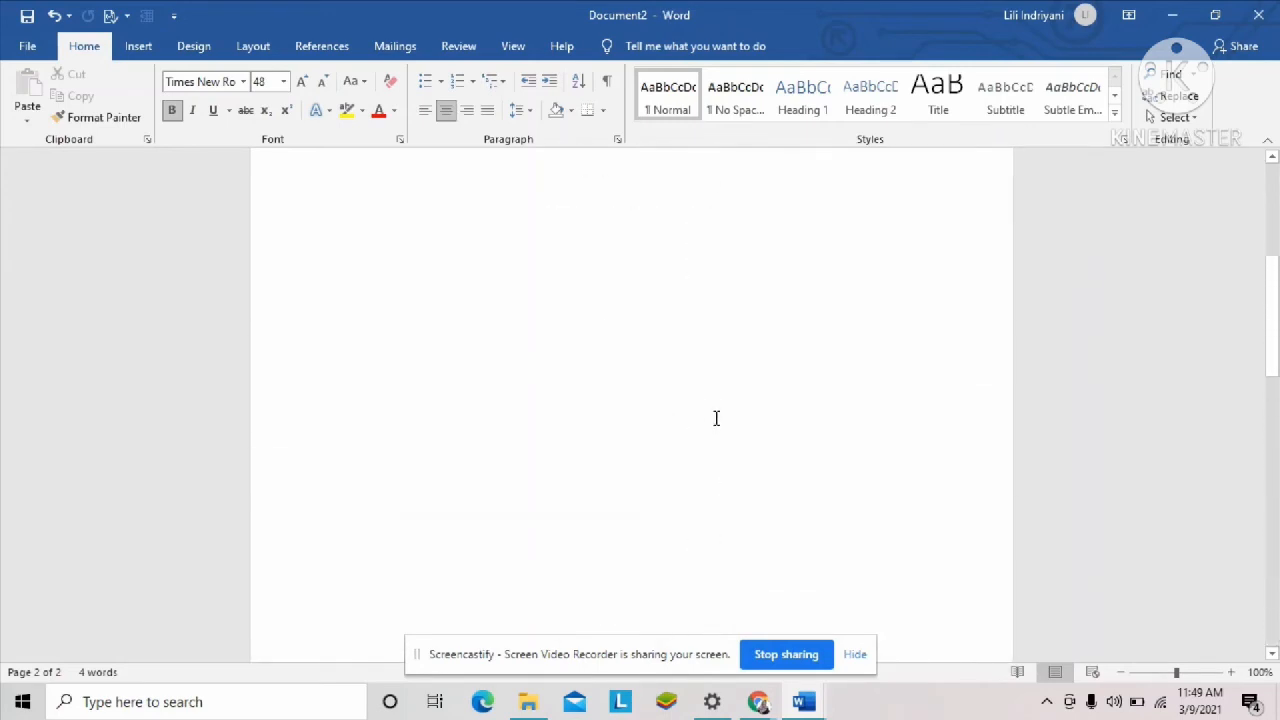
{"action": "scroll", "coordinate": [716, 418], "scroll_direction": "up", "scroll_amount": 10}
{"action": "scroll", "coordinate": [715, 416], "scroll_direction": "down", "scroll_amount": 10}
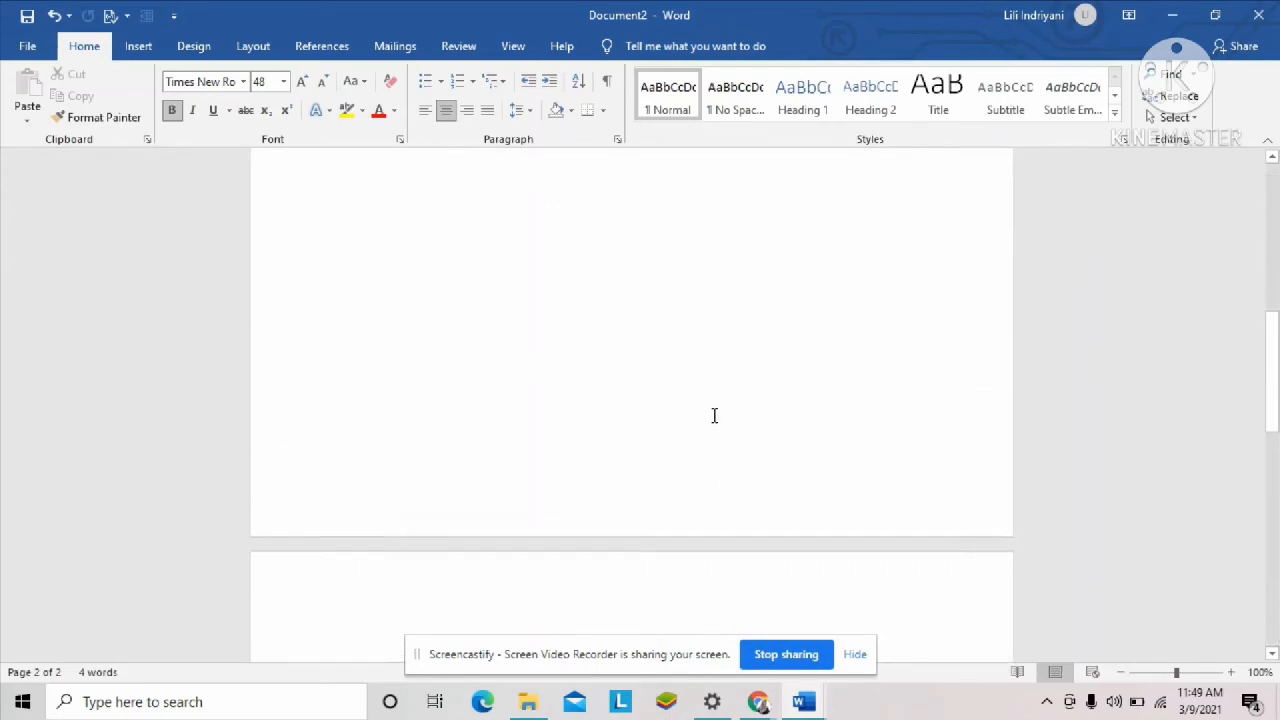
{"action": "scroll", "coordinate": [715, 416], "scroll_direction": "down", "scroll_amount": 1}
{"action": "scroll", "coordinate": [555, 440], "scroll_direction": "up", "scroll_amount": 3}
{"action": "scroll", "coordinate": [511, 469], "scroll_direction": "down", "scroll_amount": 3}
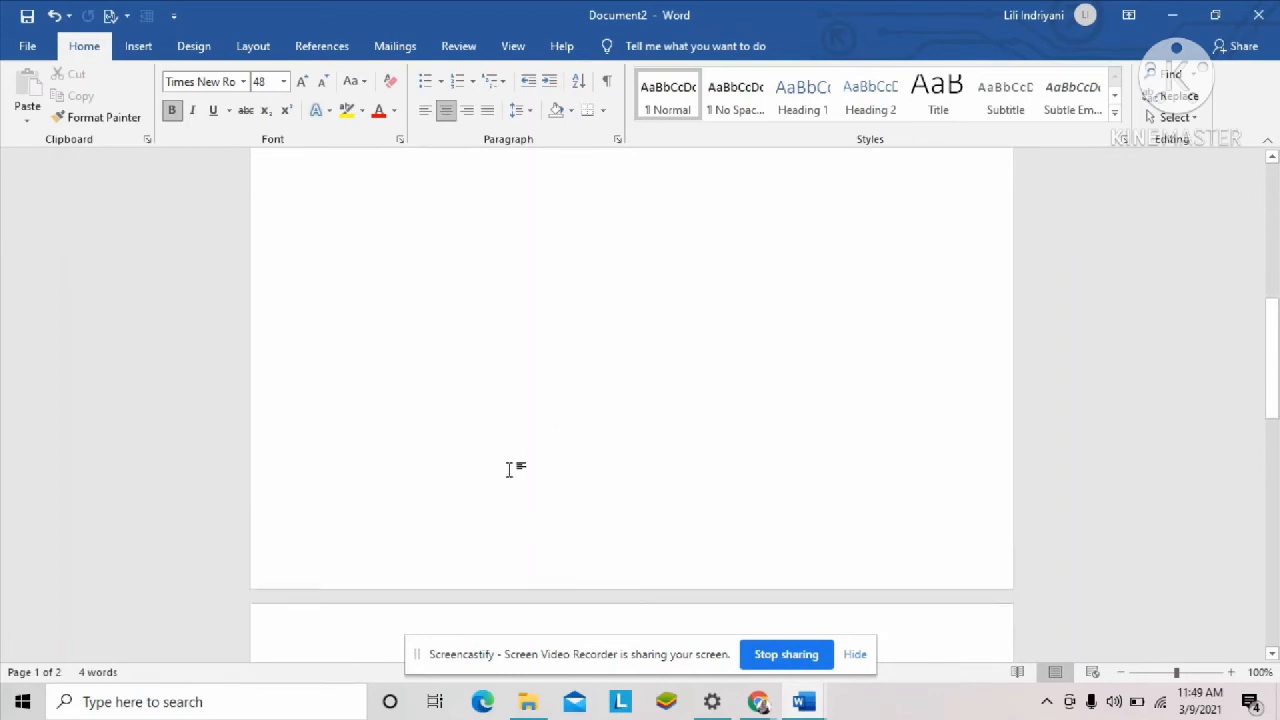
Turn on Different First Page for the document's headers and footers, and return to the body text
{"action": "double_click", "coordinate": [491, 473]}
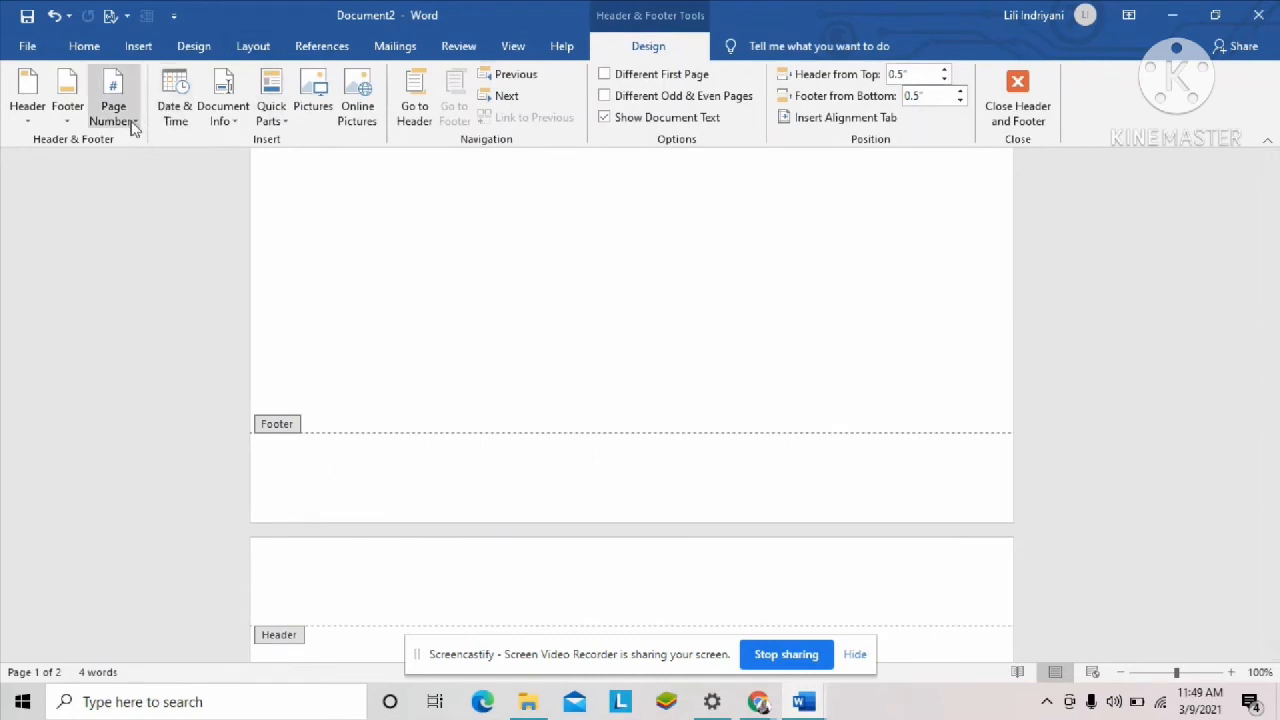
{"action": "left_click", "coordinate": [606, 77]}
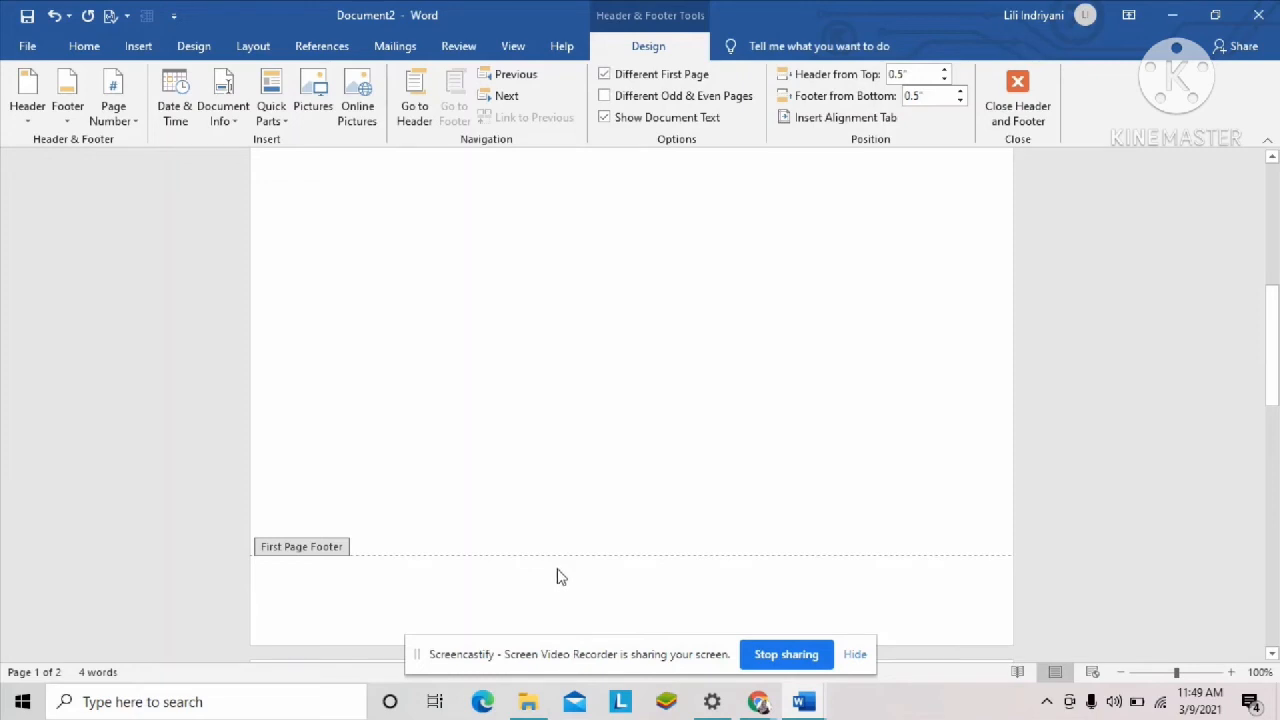
{"action": "double_click", "coordinate": [603, 420]}
Insert a right-aligned page number in the BAB 1 page's first-page footer using the bottom-of-page Plain Number 3 style
{"action": "scroll", "coordinate": [598, 407], "scroll_direction": "up", "scroll_amount": 9}
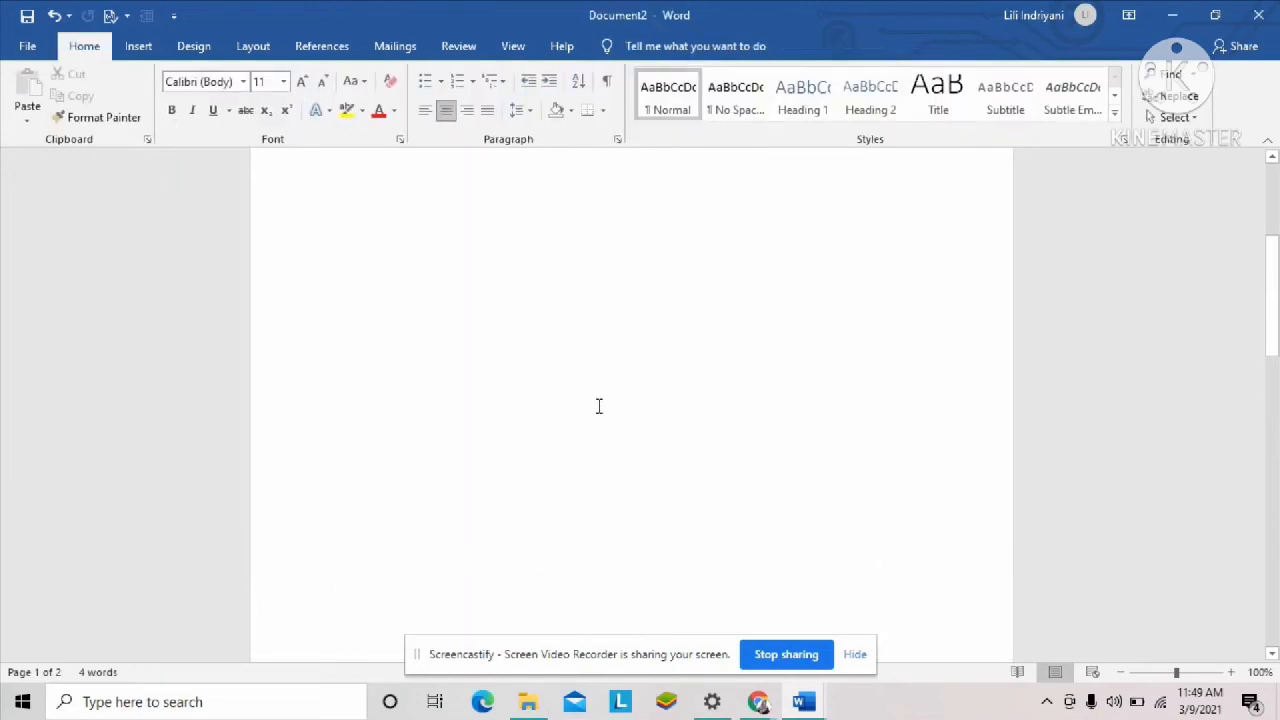
{"action": "scroll", "coordinate": [591, 388], "scroll_direction": "down", "scroll_amount": 4}
{"action": "scroll", "coordinate": [591, 388], "scroll_direction": "down", "scroll_amount": 5}
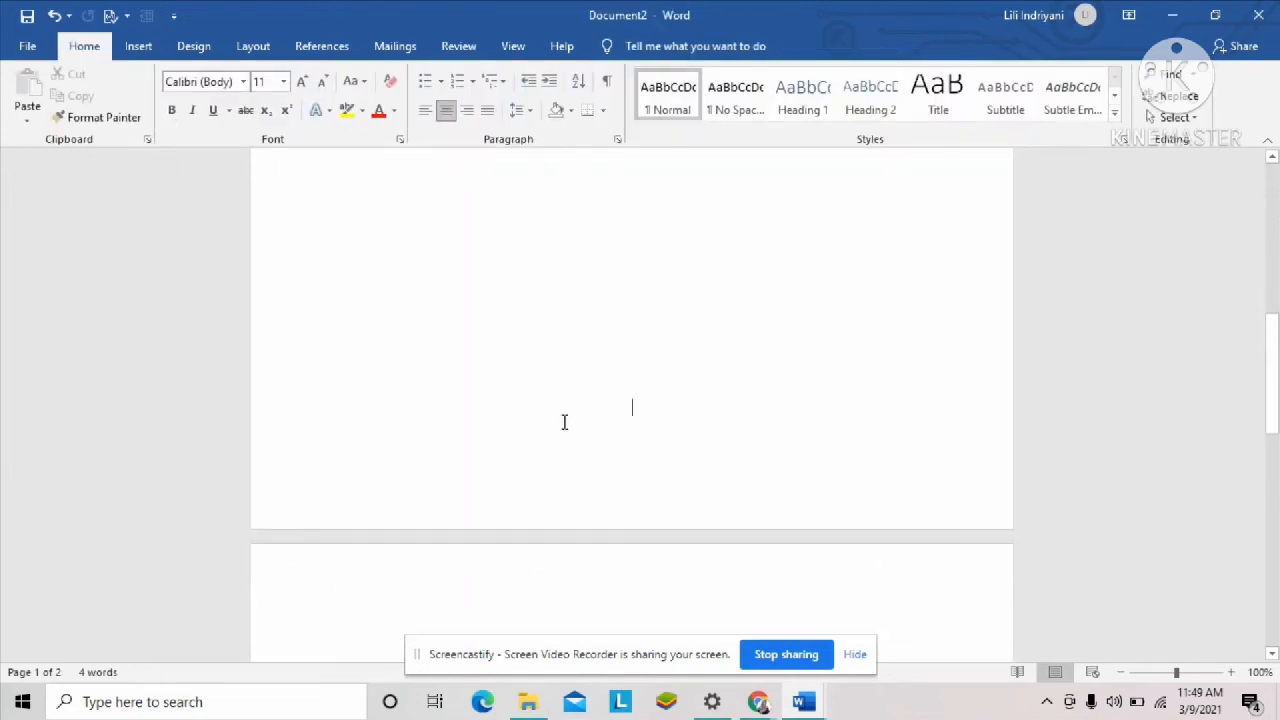
{"action": "double_click", "coordinate": [518, 314]}
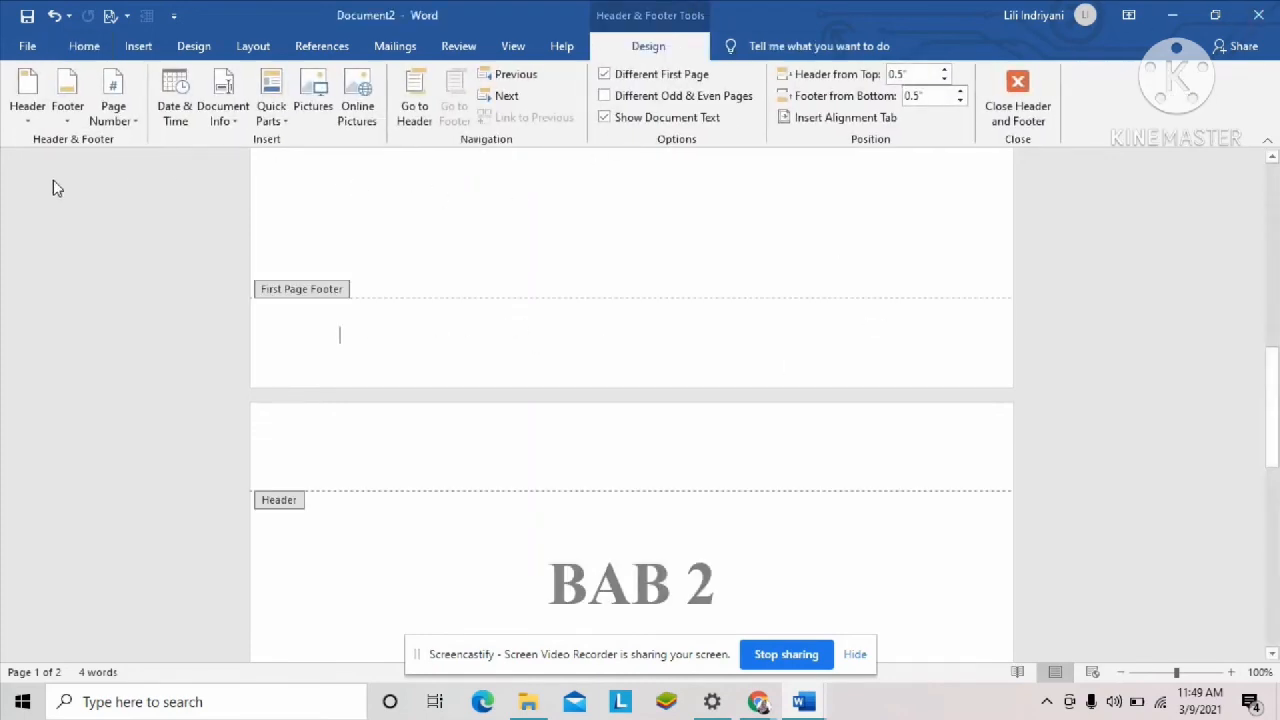
{"action": "left_click", "coordinate": [110, 113]}
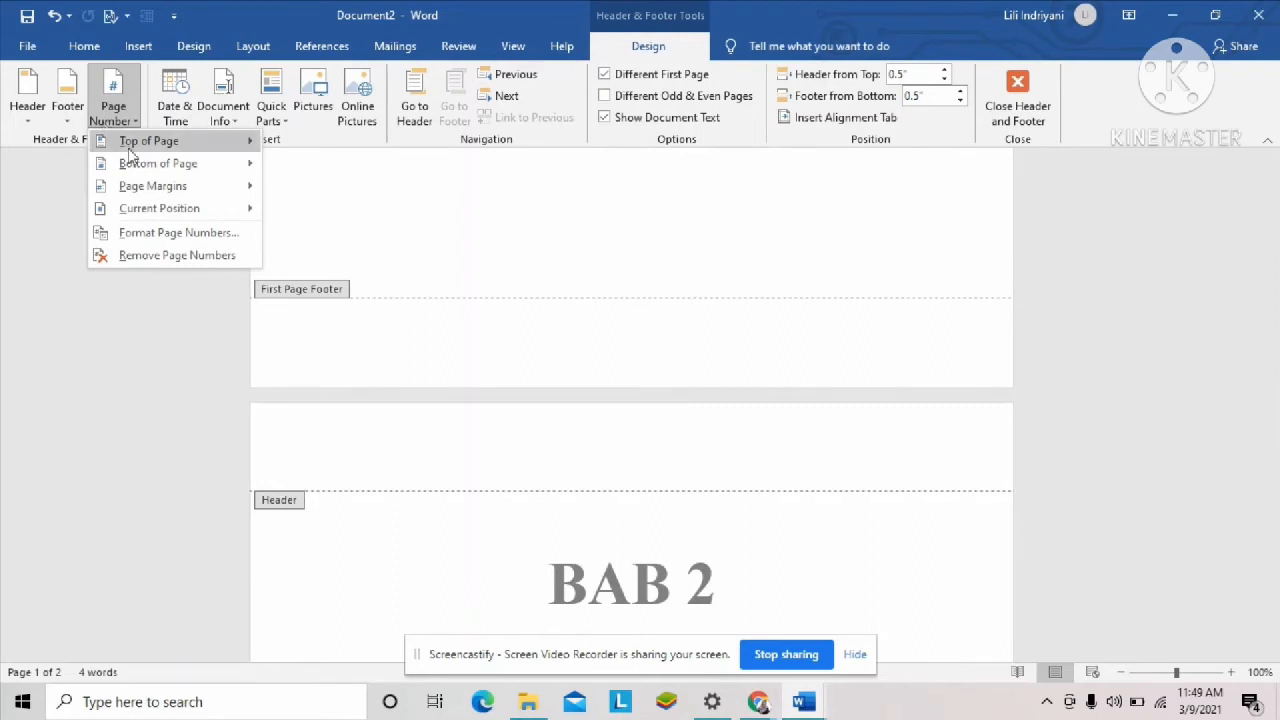
{"action": "mouse_move", "coordinate": [137, 164]}
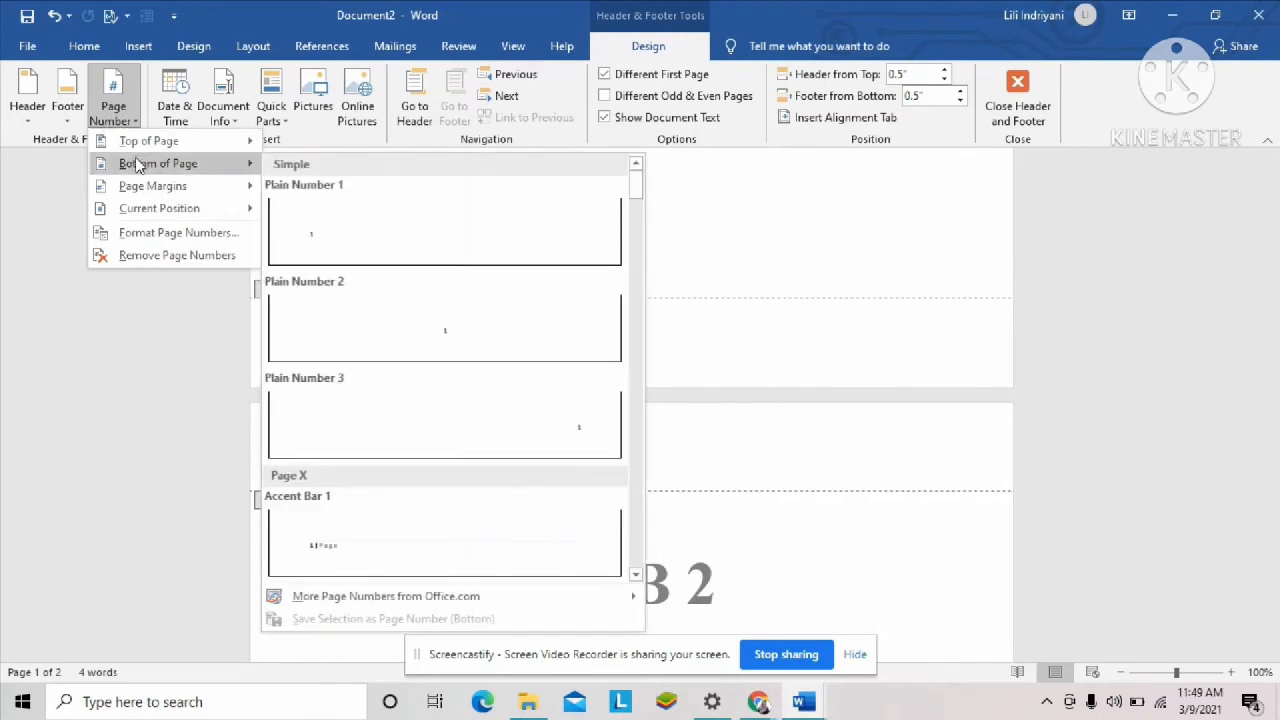
{"action": "left_click", "coordinate": [576, 430]}
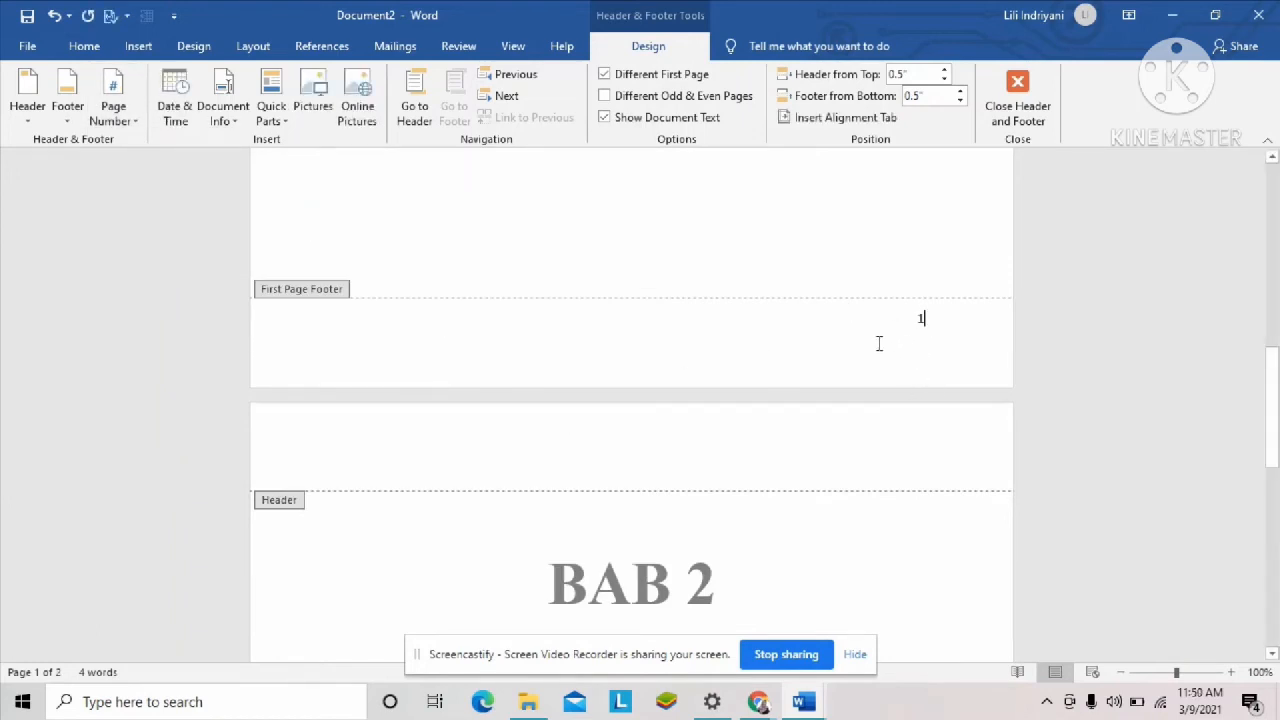
{"action": "scroll", "coordinate": [879, 343], "scroll_direction": "down", "scroll_amount": 8}
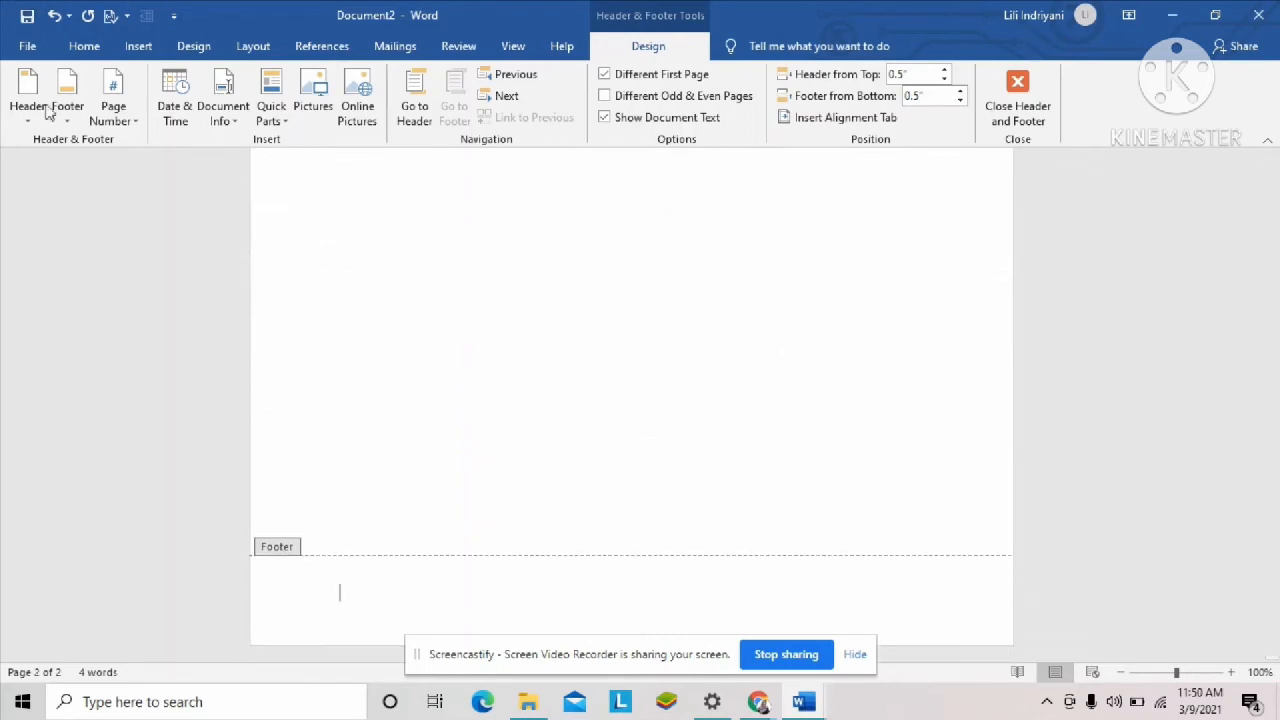
Insert a right-aligned page number in the BAB 2 page's header using the top-of-page Plain Number 3 style, and return to the body text
{"action": "left_click", "coordinate": [108, 118]}
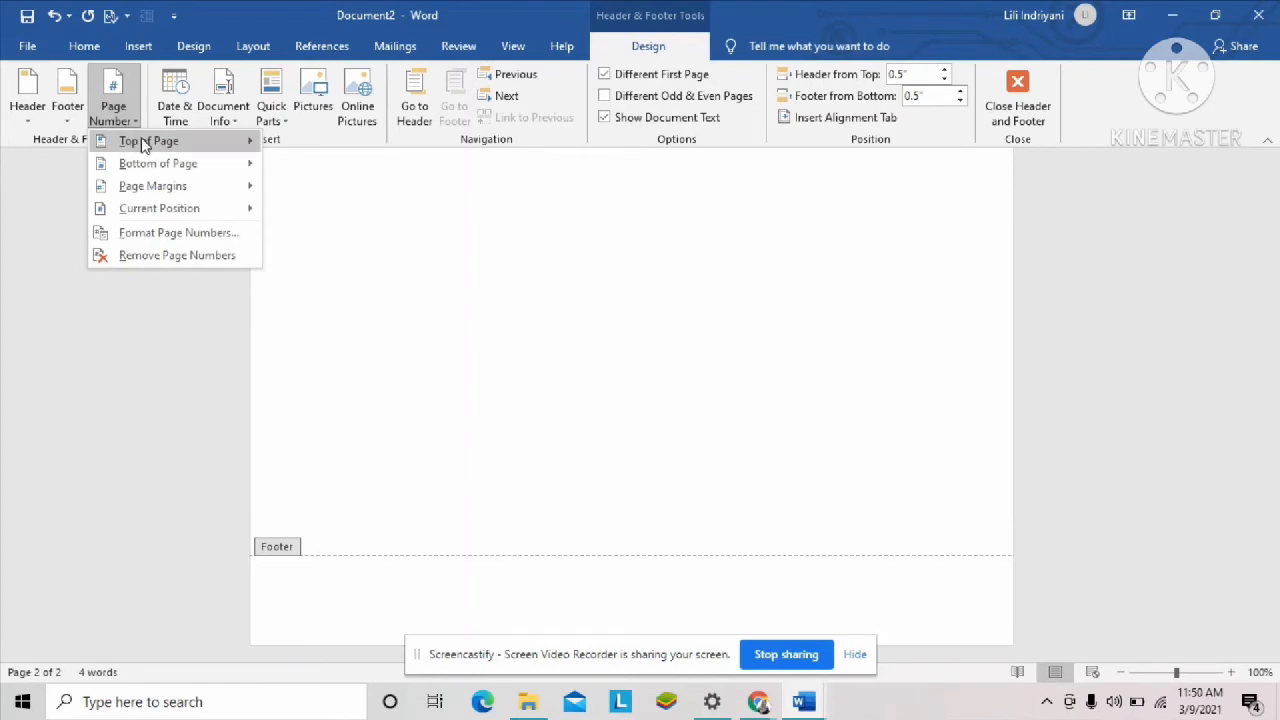
{"action": "mouse_move", "coordinate": [145, 143]}
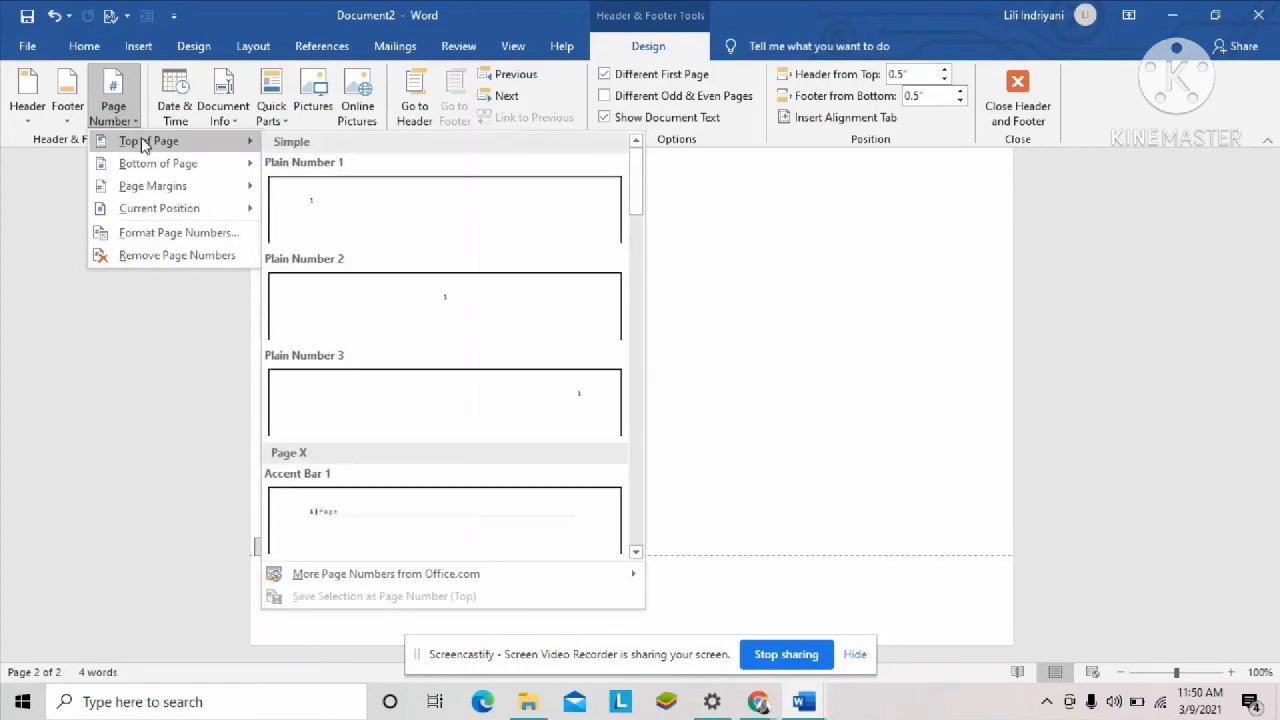
{"action": "left_click", "coordinate": [568, 403]}
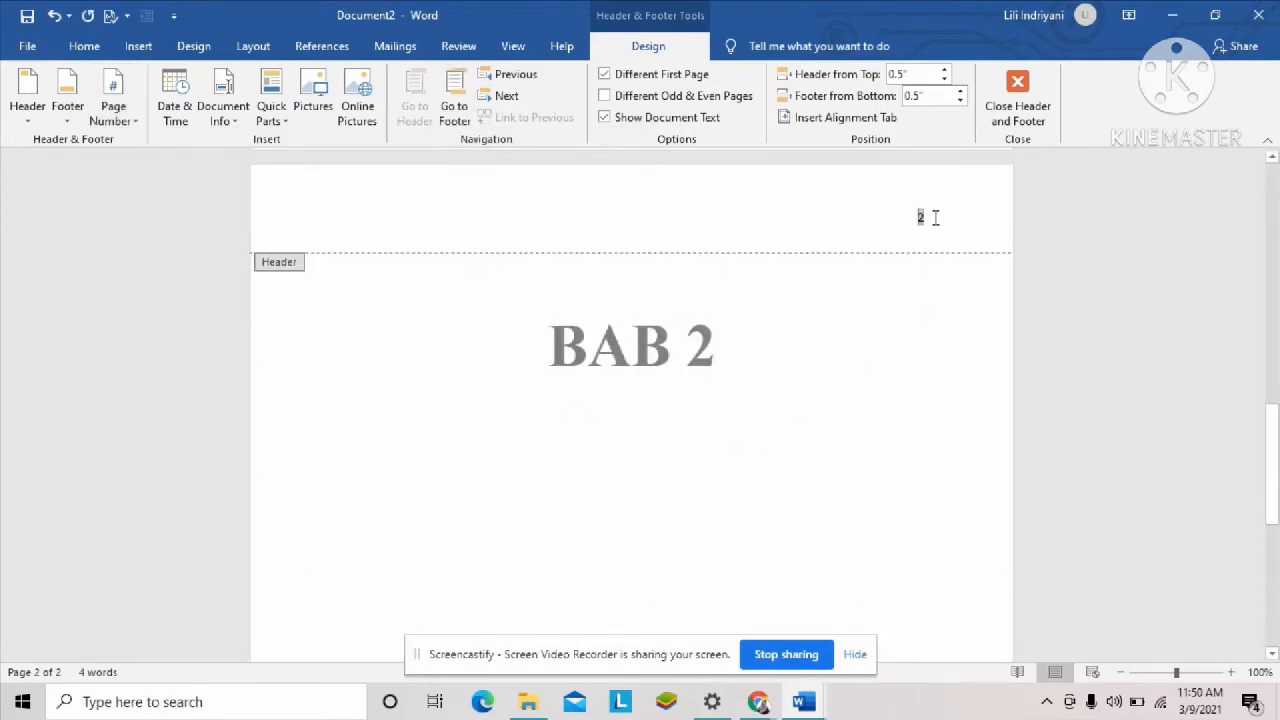
{"action": "double_click", "coordinate": [858, 453]}
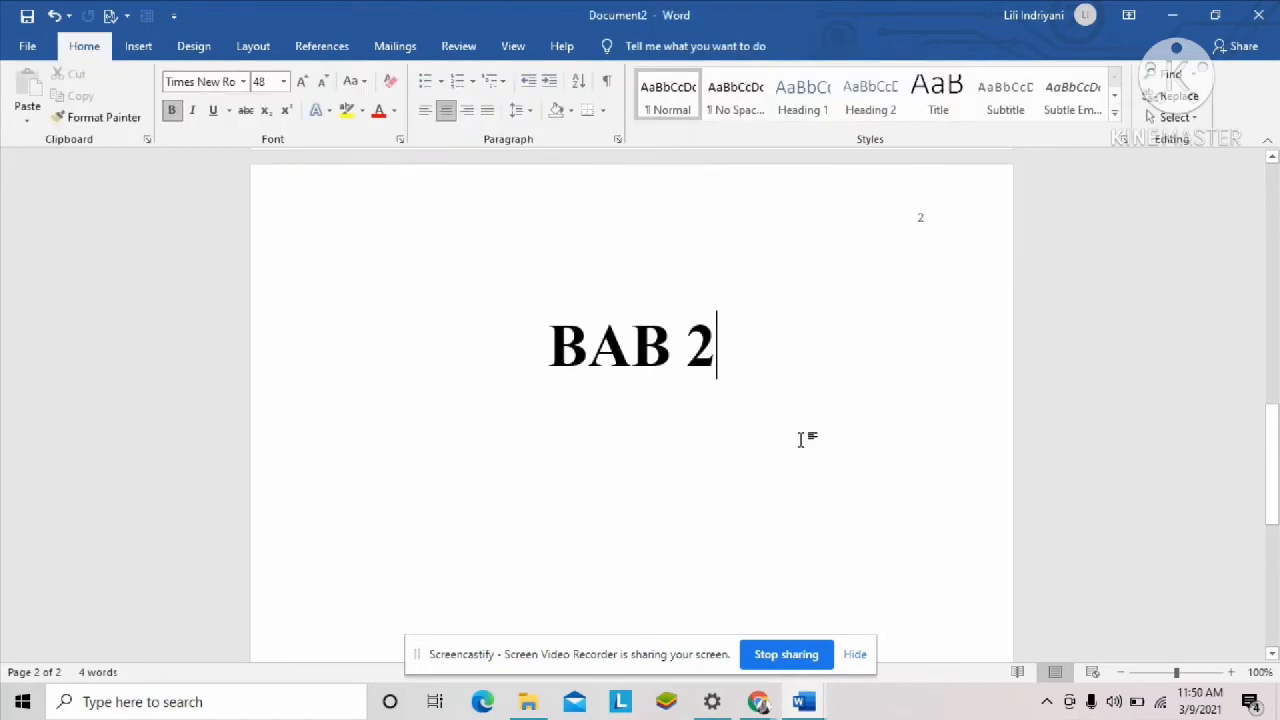
{"action": "scroll", "coordinate": [790, 432], "scroll_direction": "up", "scroll_amount": 15}
{"action": "scroll", "coordinate": [784, 431], "scroll_direction": "up", "scroll_amount": 1}
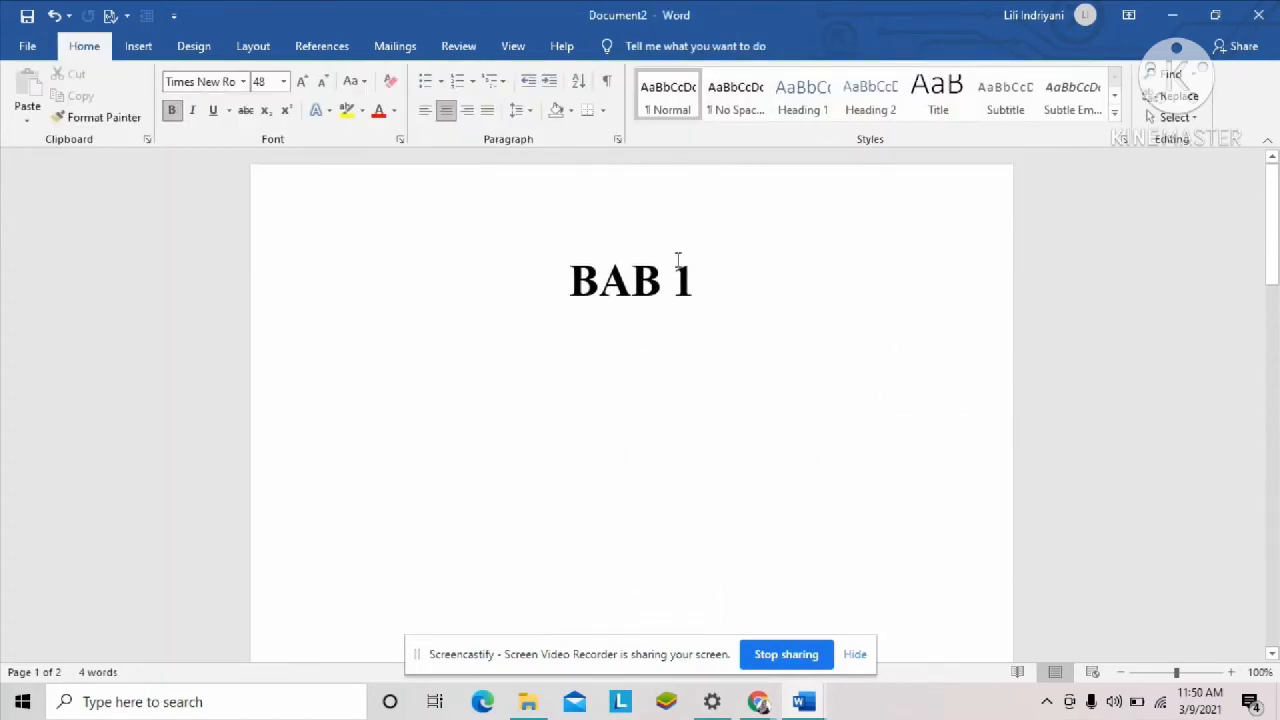
{"action": "scroll", "coordinate": [677, 277], "scroll_direction": "down", "scroll_amount": 10}
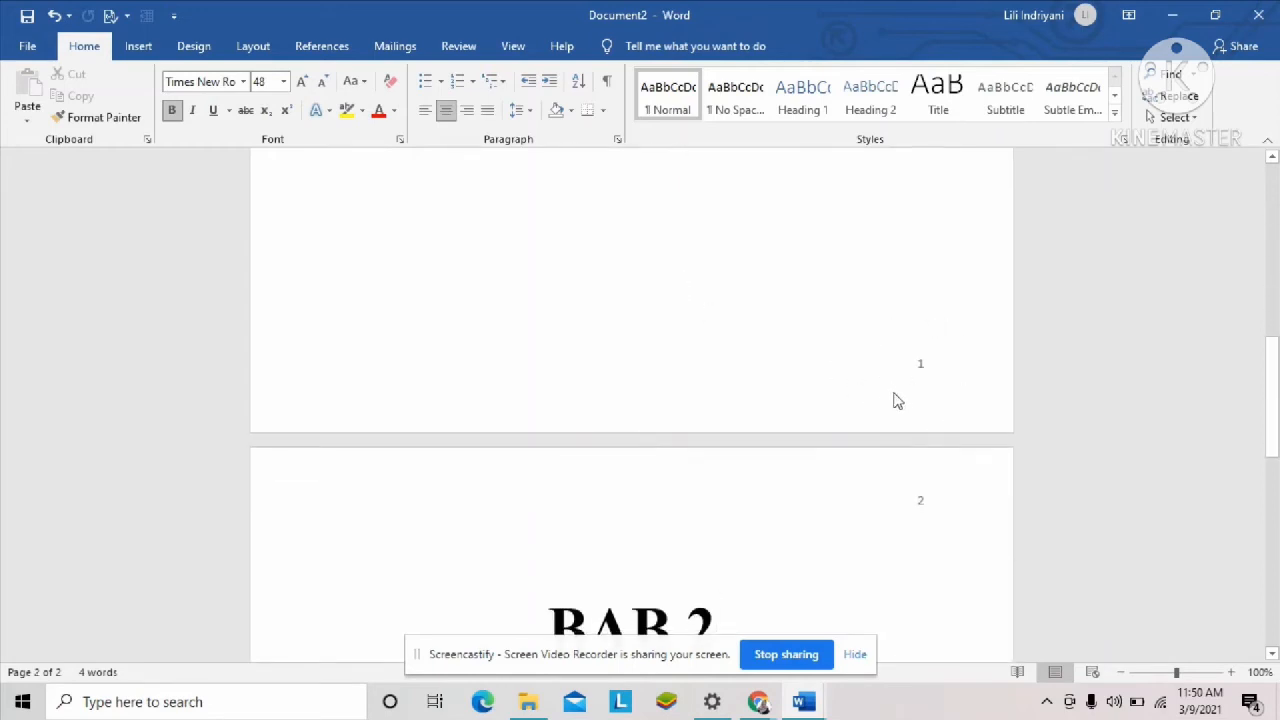
{"action": "scroll", "coordinate": [826, 464], "scroll_direction": "down", "scroll_amount": 3}
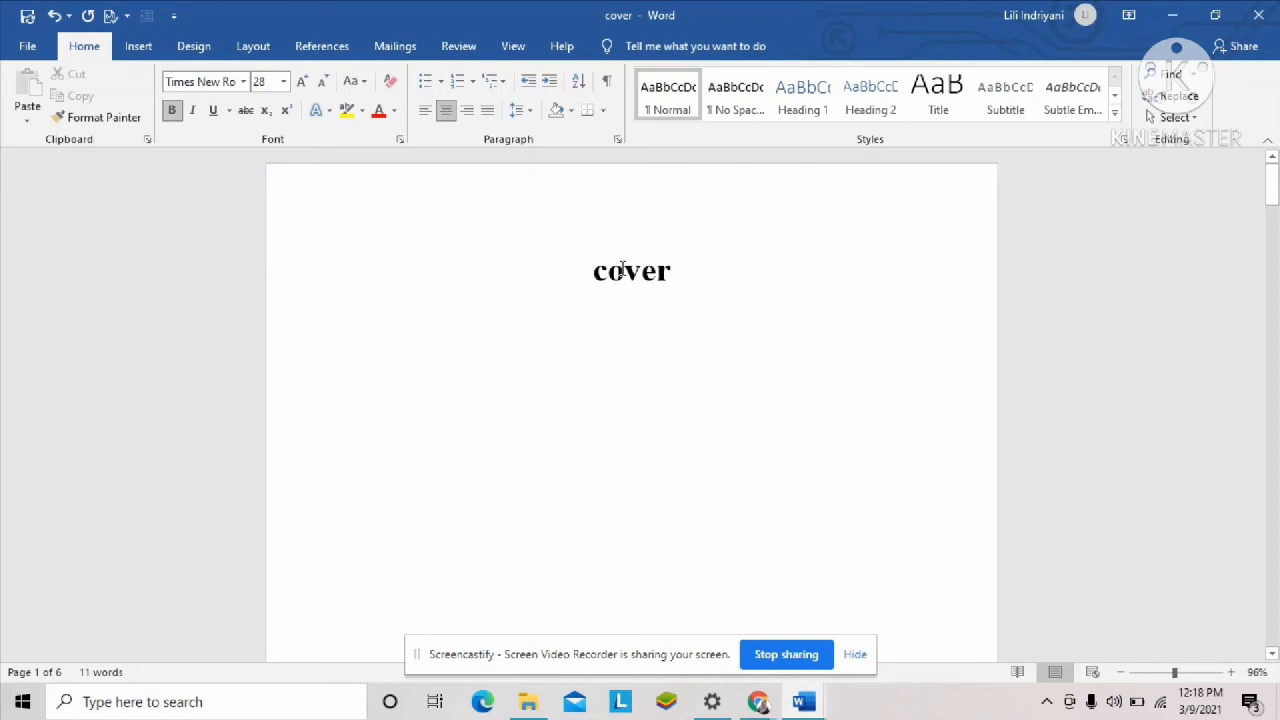
Look through the cover document's cover, KATA PENGANTAR, DAFTAR ISI, BAB 1 and BAB 2 pages before numbering them
{"action": "scroll", "coordinate": [654, 323], "scroll_direction": "down", "scroll_amount": 15}
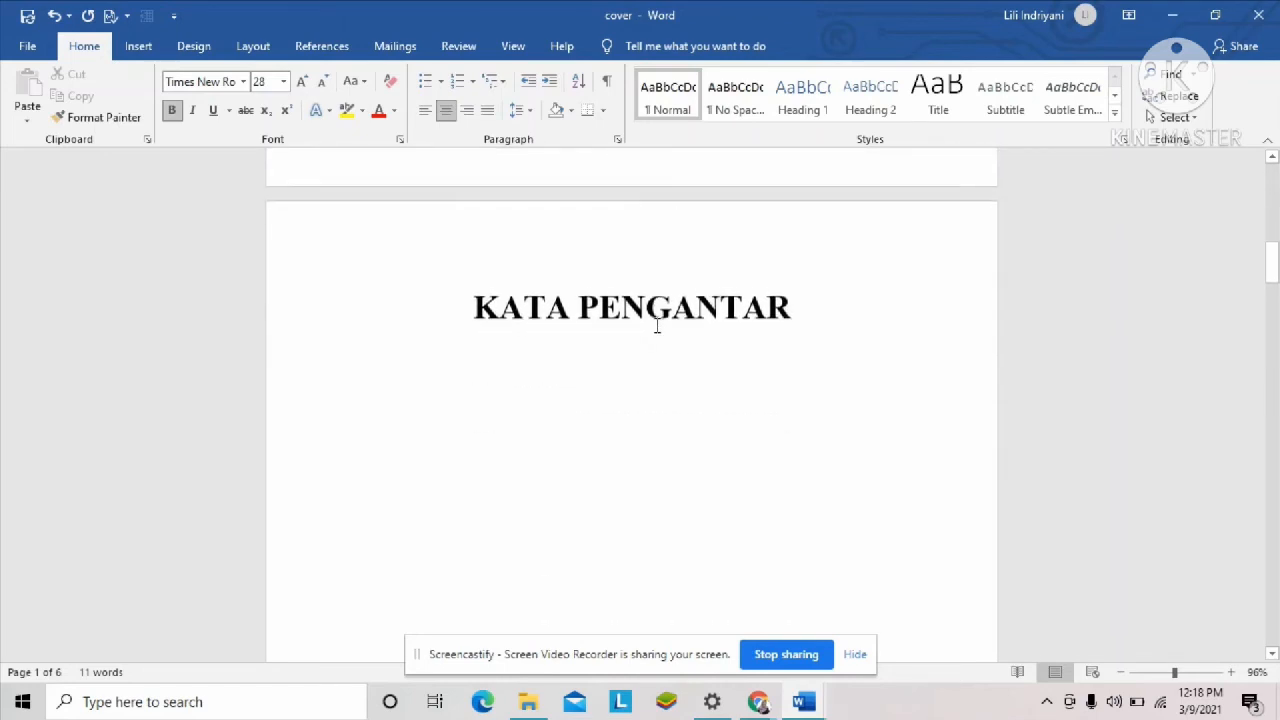
{"action": "scroll", "coordinate": [657, 327], "scroll_direction": "down", "scroll_amount": 15}
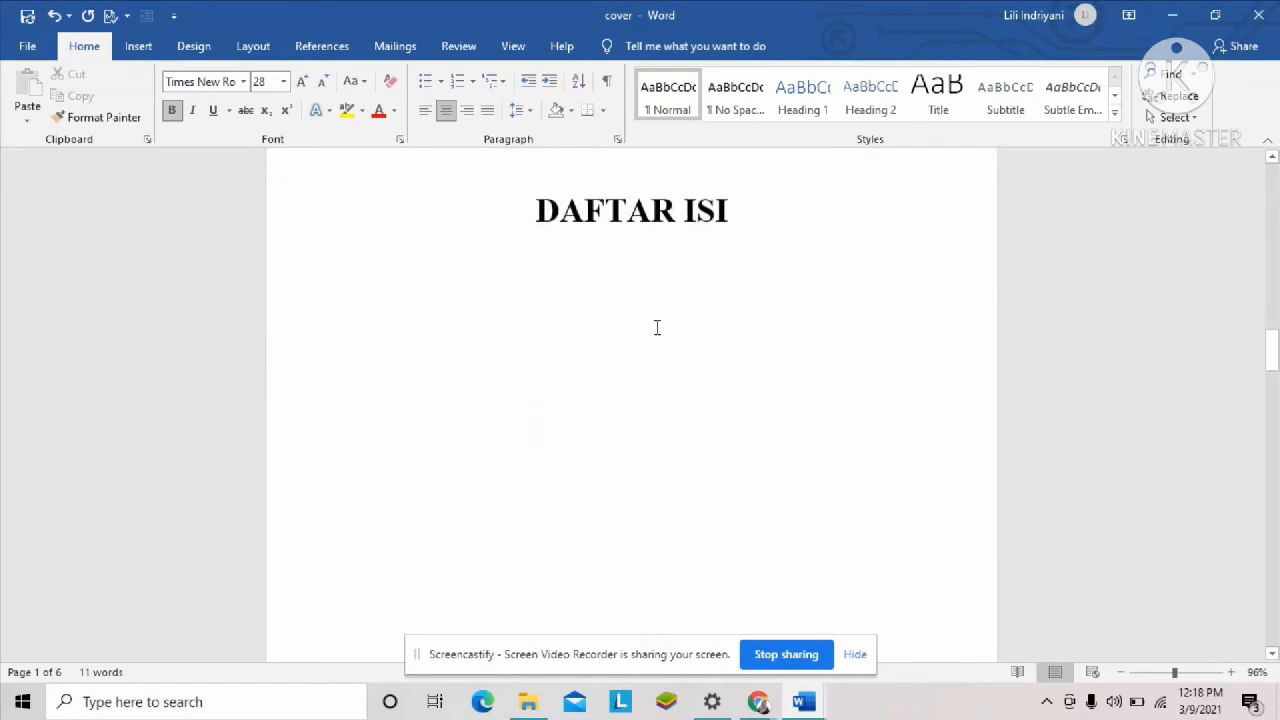
{"action": "scroll", "coordinate": [657, 327], "scroll_direction": "down", "scroll_amount": 15}
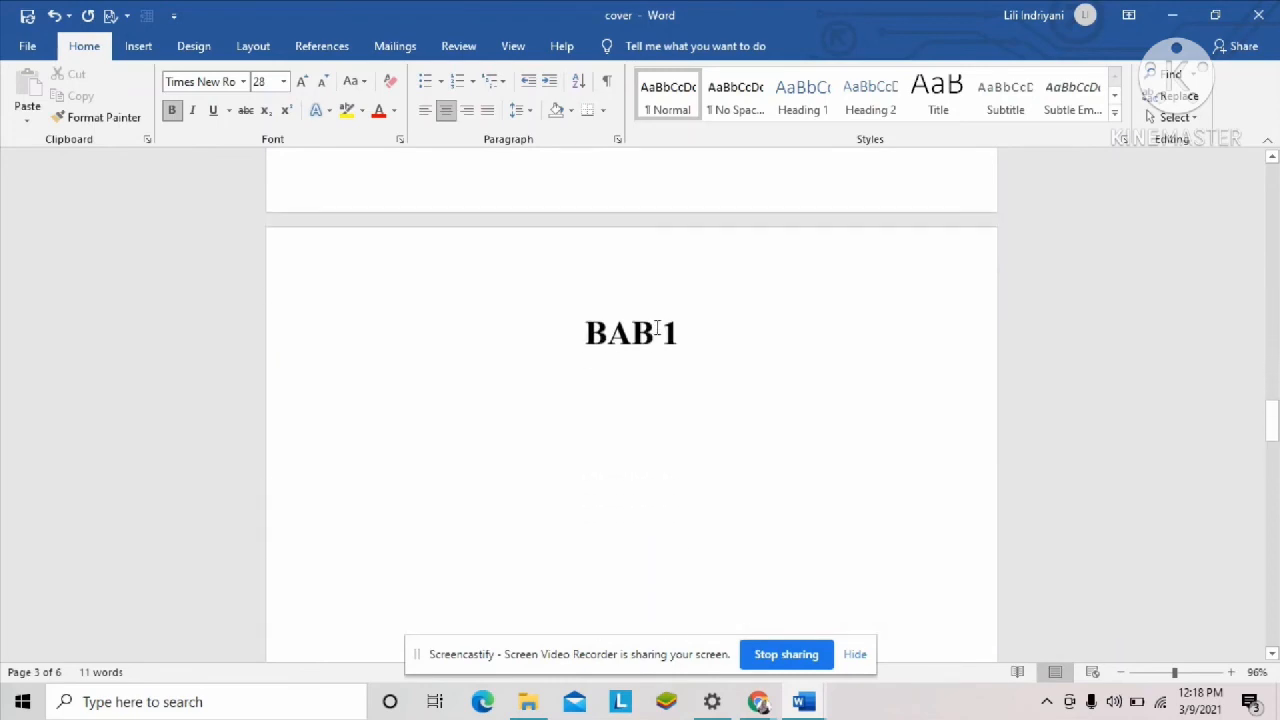
{"action": "scroll", "coordinate": [657, 327], "scroll_direction": "down", "scroll_amount": 15}
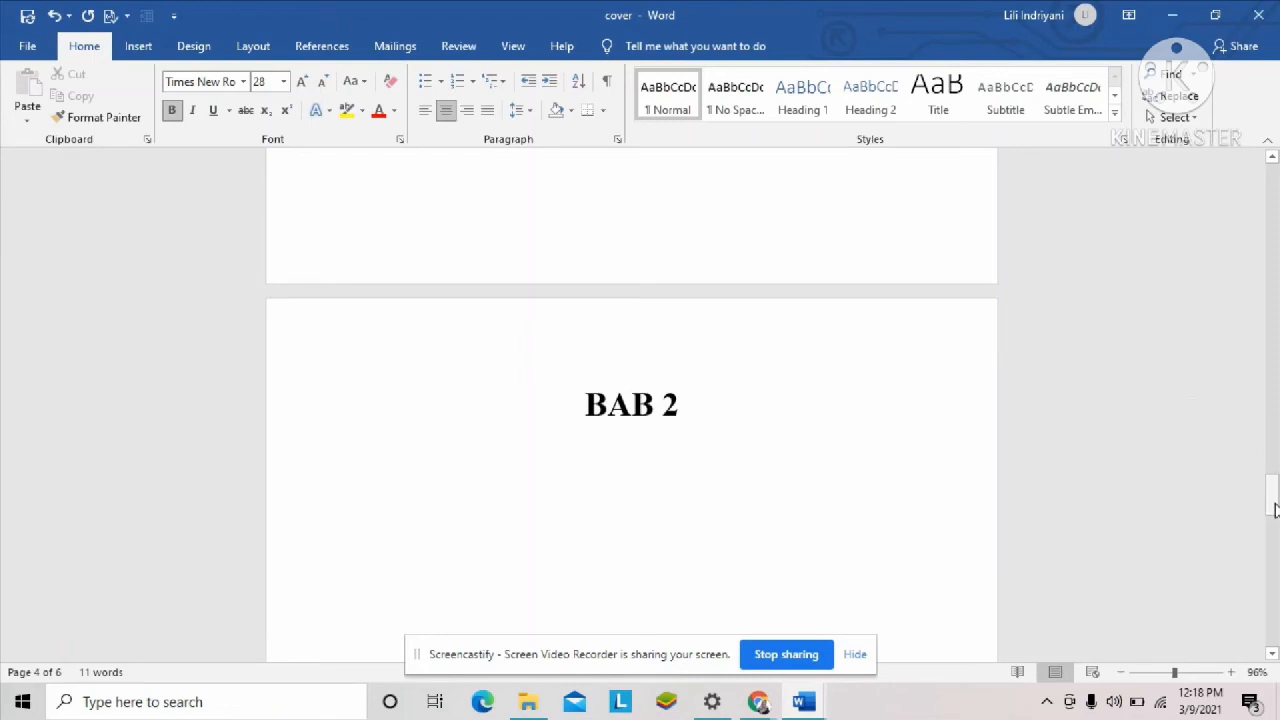
{"action": "left_click_drag", "start_coordinate": [1274, 503], "coordinate": [1274, 191]}
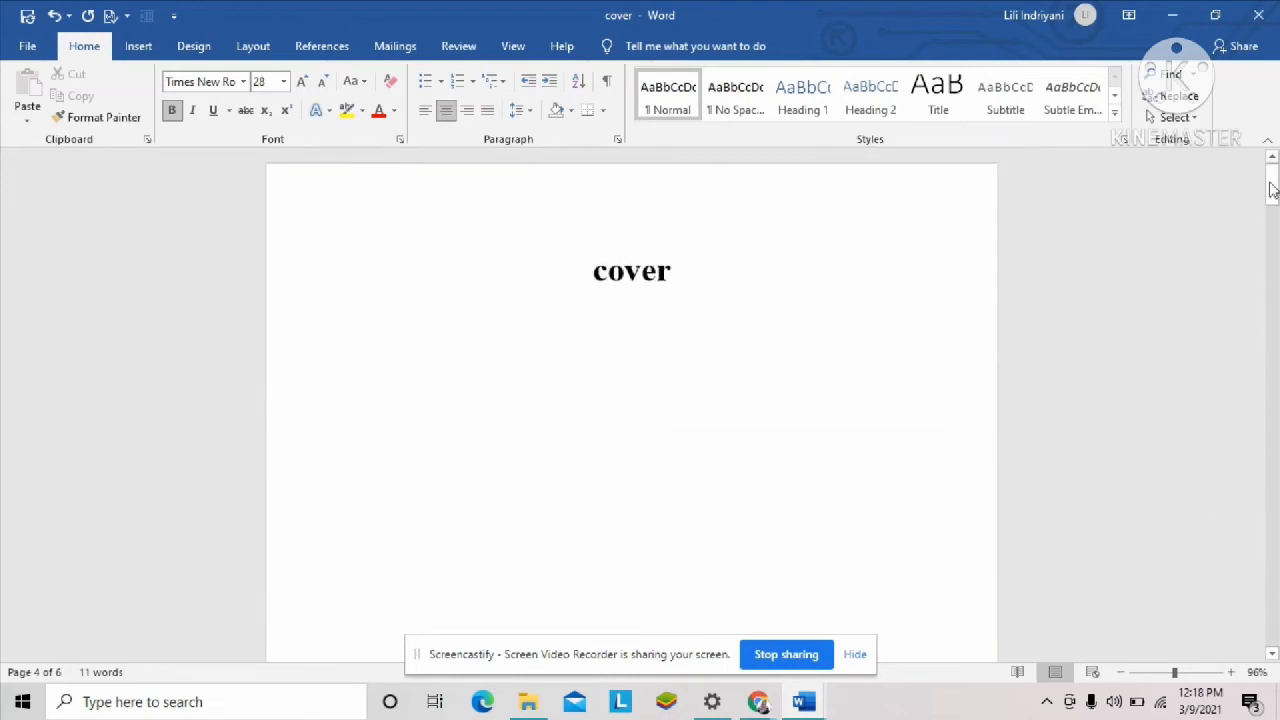
{"action": "scroll", "coordinate": [747, 508], "scroll_direction": "down", "scroll_amount": 2}
{"action": "scroll", "coordinate": [747, 508], "scroll_direction": "down", "scroll_amount": 2}
{"action": "scroll", "coordinate": [698, 594], "scroll_direction": "down", "scroll_amount": 8}
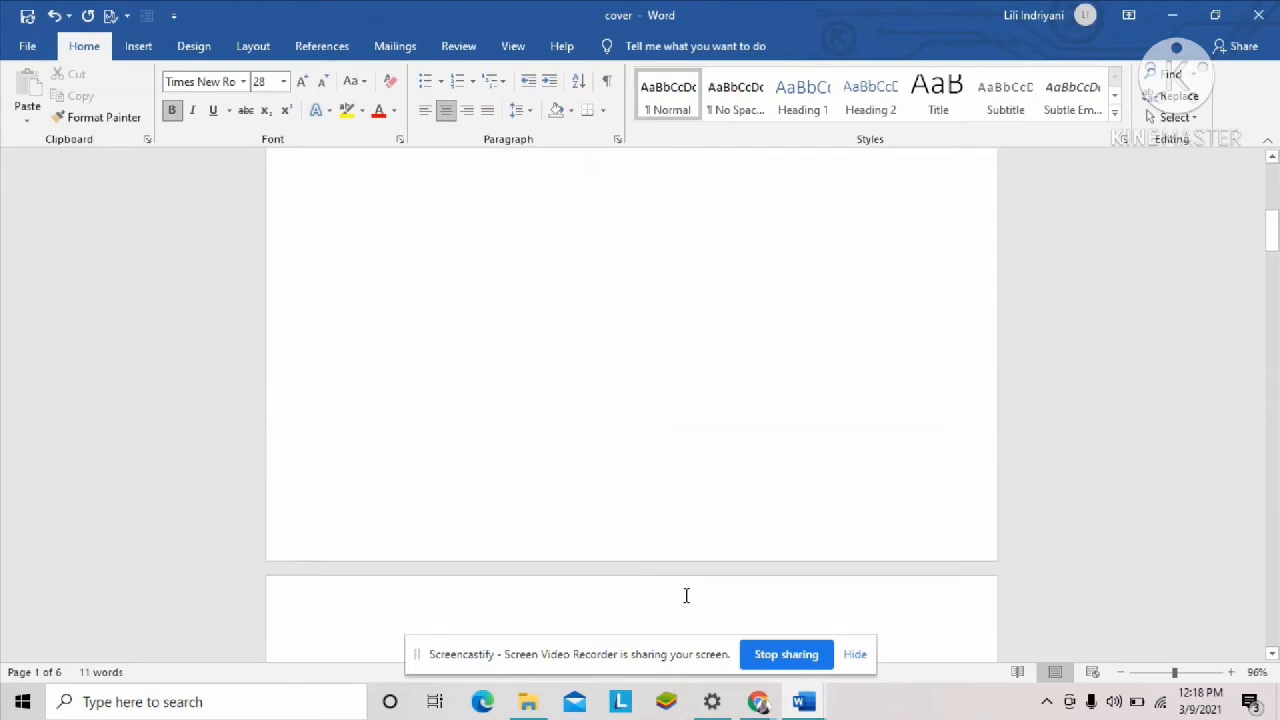
{"action": "scroll", "coordinate": [630, 575], "scroll_direction": "down", "scroll_amount": 5}
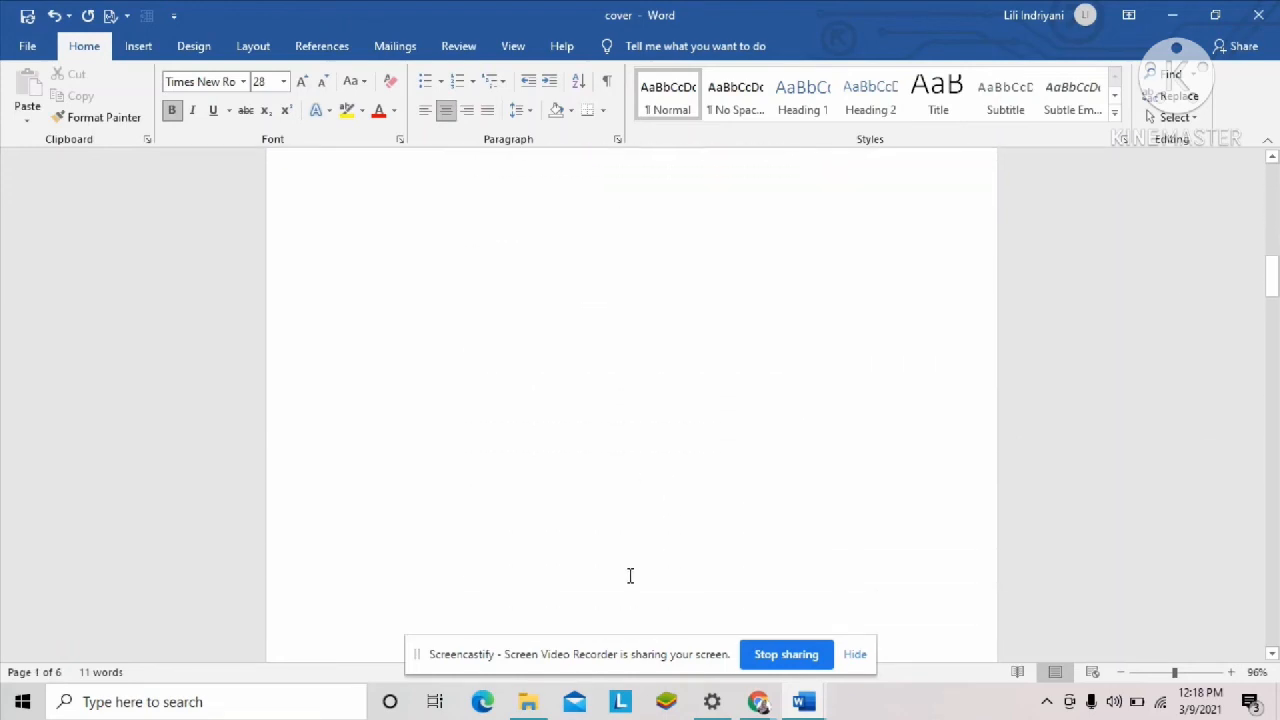
{"action": "scroll", "coordinate": [630, 575], "scroll_direction": "down", "scroll_amount": 6}
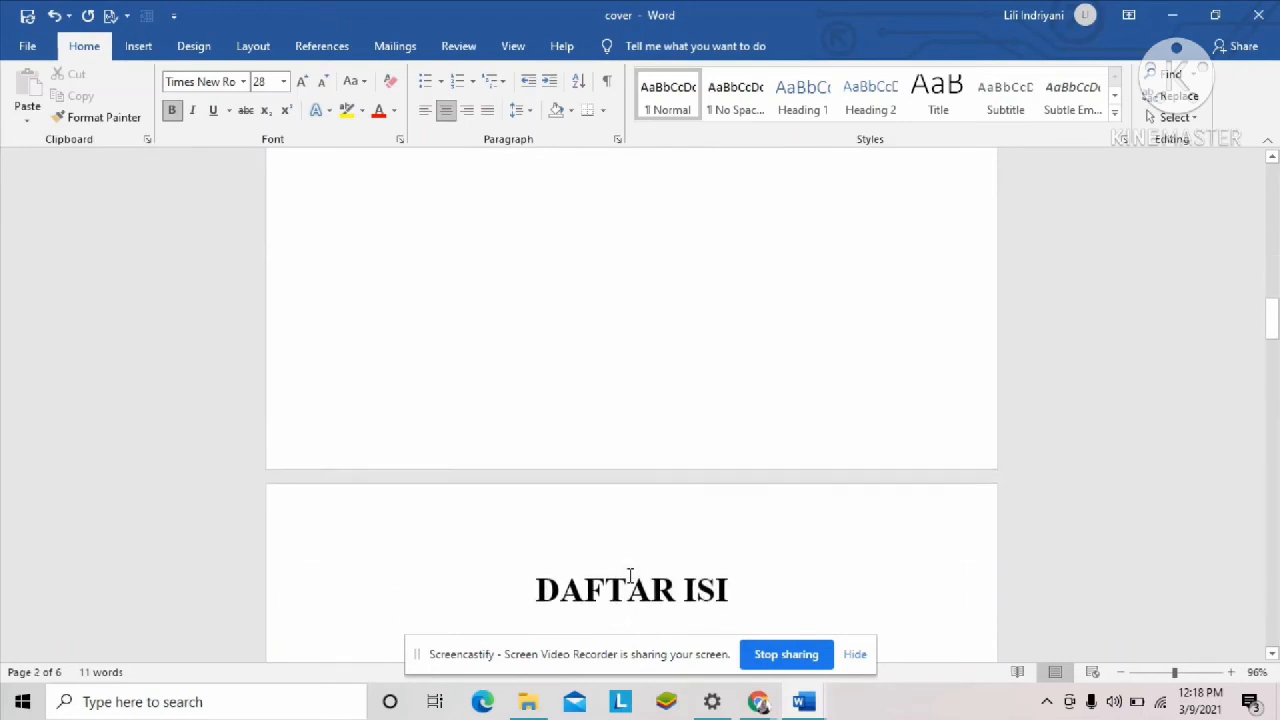
{"action": "scroll", "coordinate": [630, 575], "scroll_direction": "down", "scroll_amount": 10}
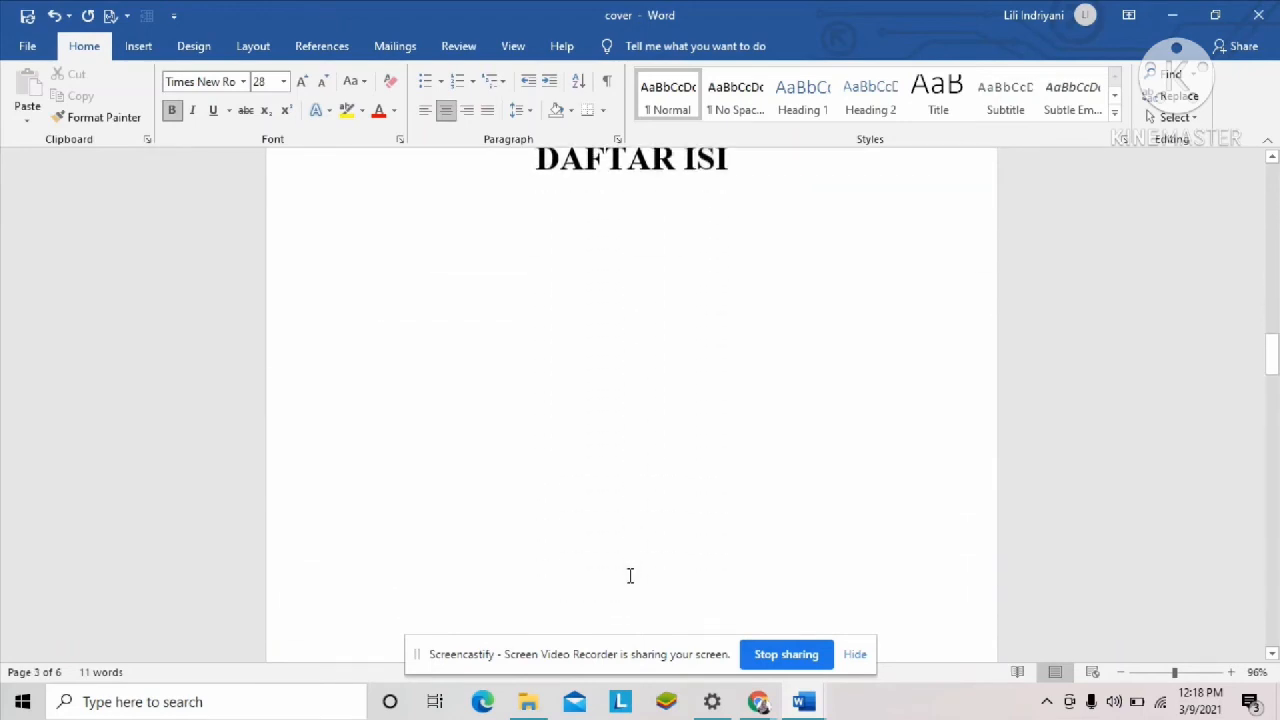
{"action": "scroll", "coordinate": [630, 575], "scroll_direction": "down", "scroll_amount": 1}
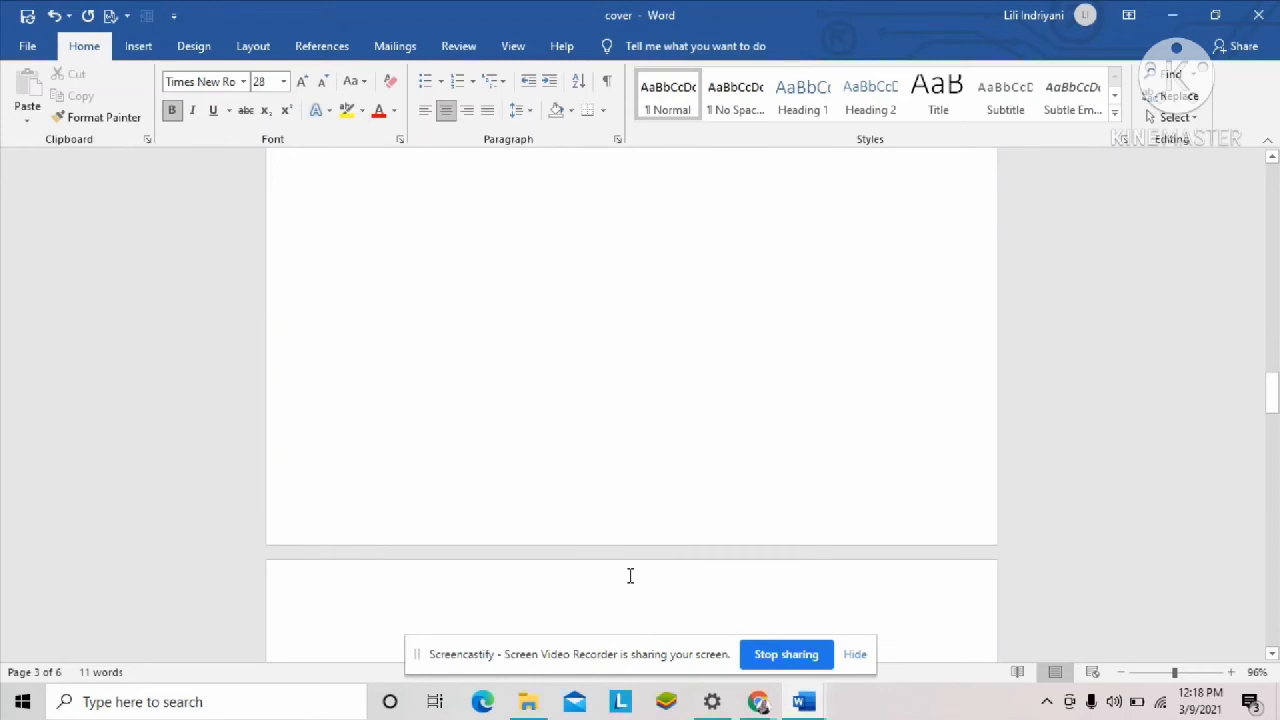
{"action": "scroll", "coordinate": [630, 575], "scroll_direction": "down", "scroll_amount": 4}
{"action": "scroll", "coordinate": [620, 521], "scroll_direction": "down", "scroll_amount": 15}
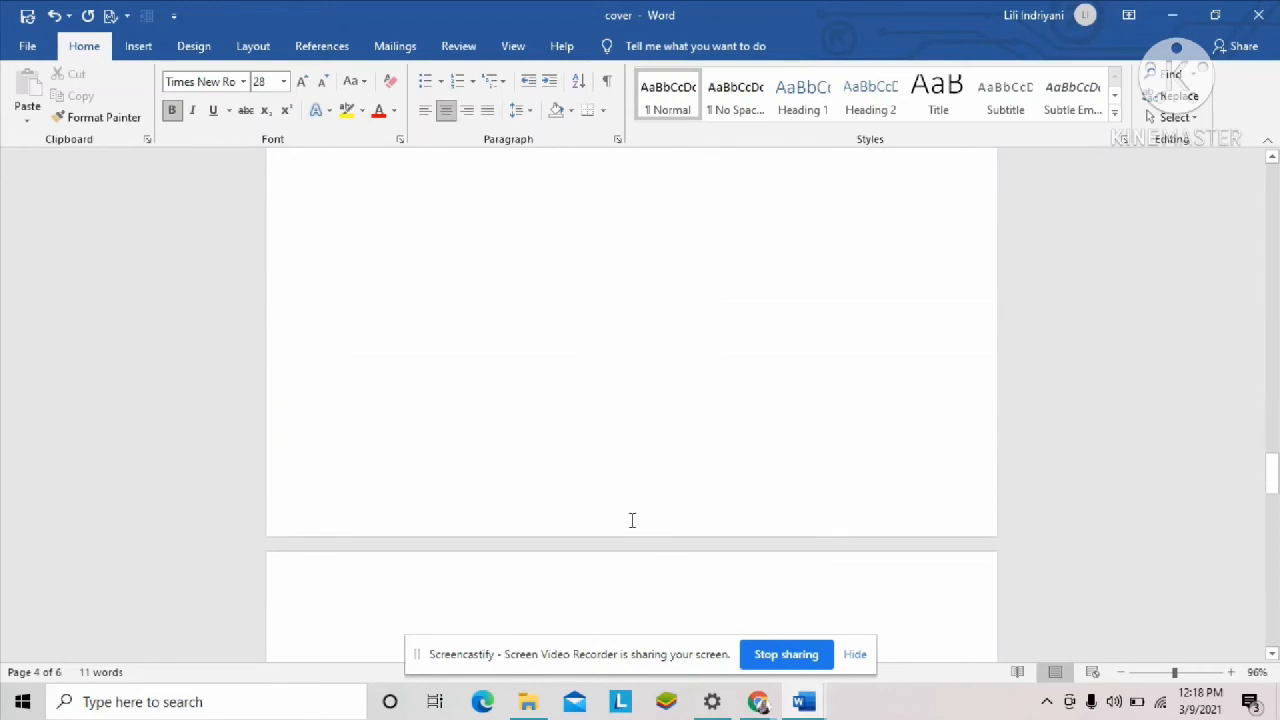
{"action": "scroll", "coordinate": [632, 520], "scroll_direction": "down", "scroll_amount": 4}
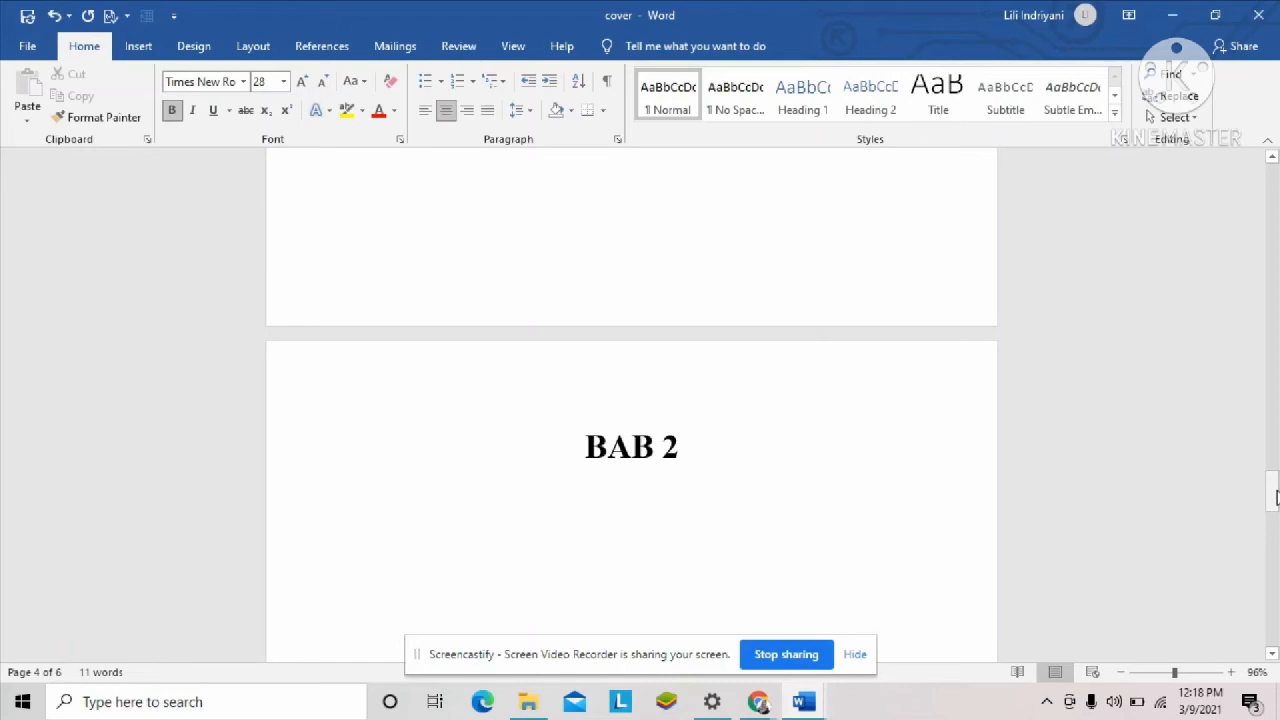
{"action": "left_click_drag", "start_coordinate": [1275, 497], "coordinate": [1272, 178]}
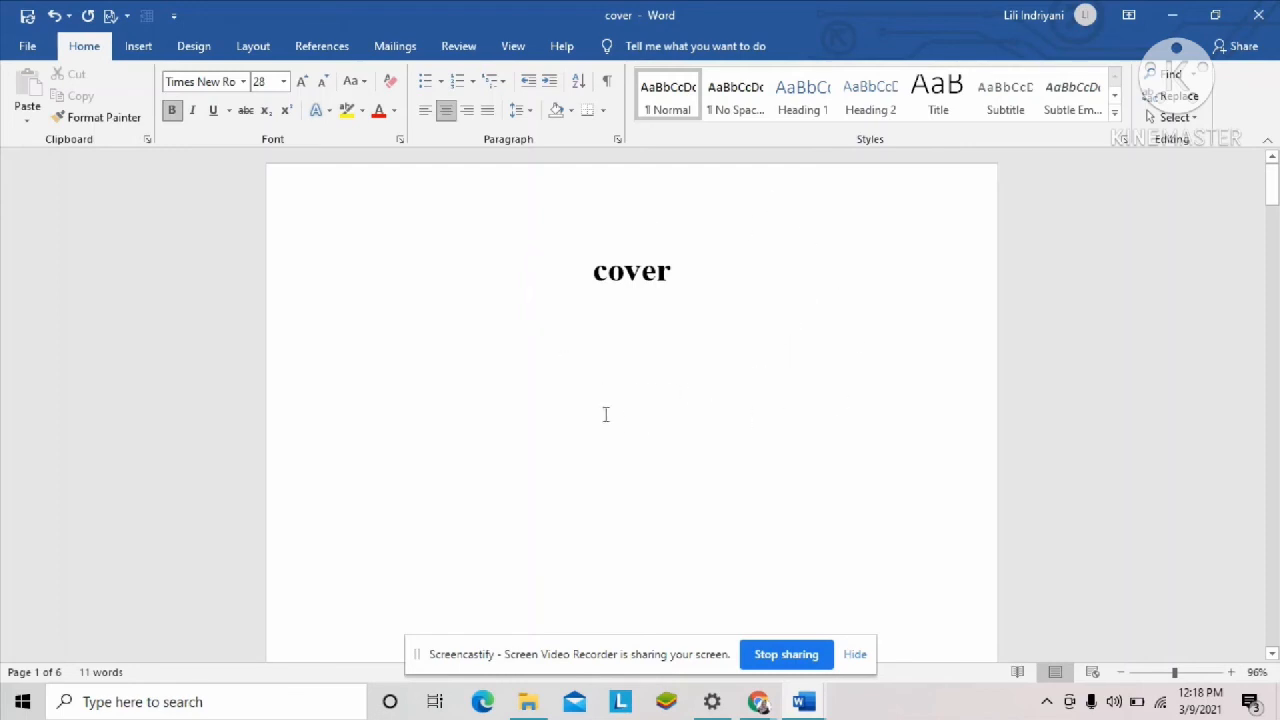
Examine the page boundaries from the cover to BAB 1 to locate where the numbering sections should divide
{"action": "scroll", "coordinate": [662, 496], "scroll_direction": "down", "scroll_amount": 6}
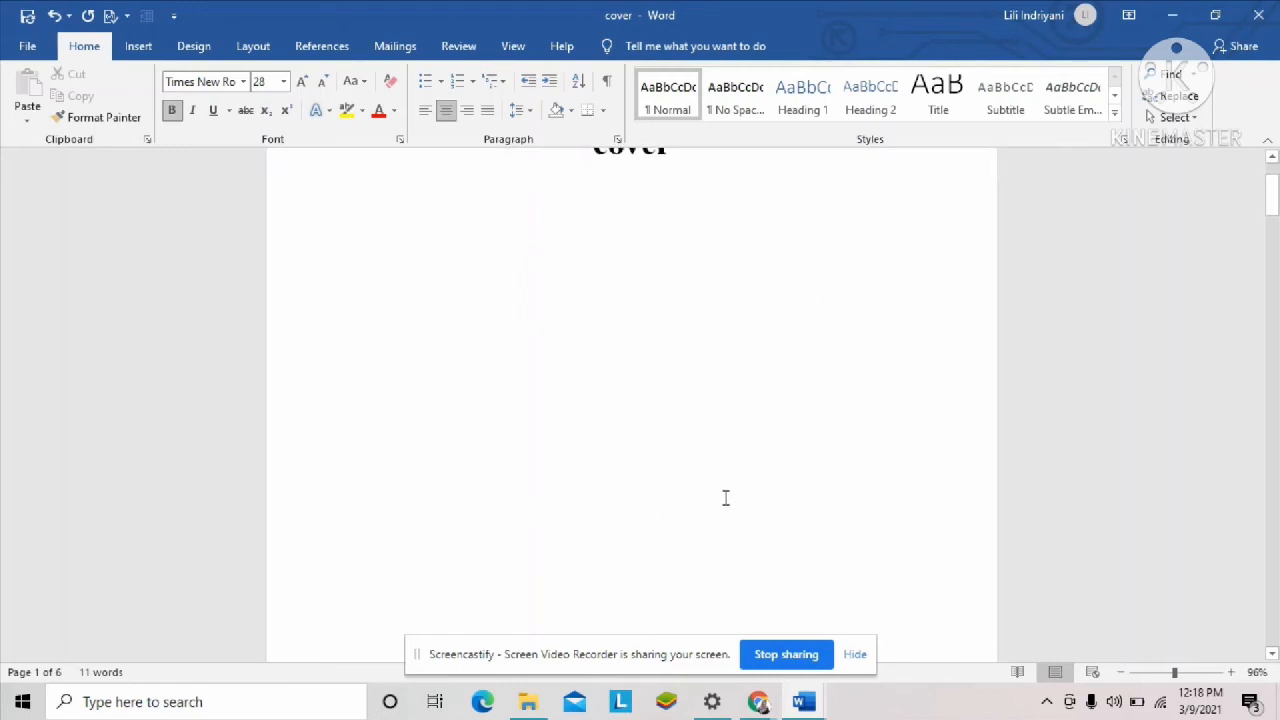
{"action": "scroll", "coordinate": [726, 514], "scroll_direction": "down", "scroll_amount": 5}
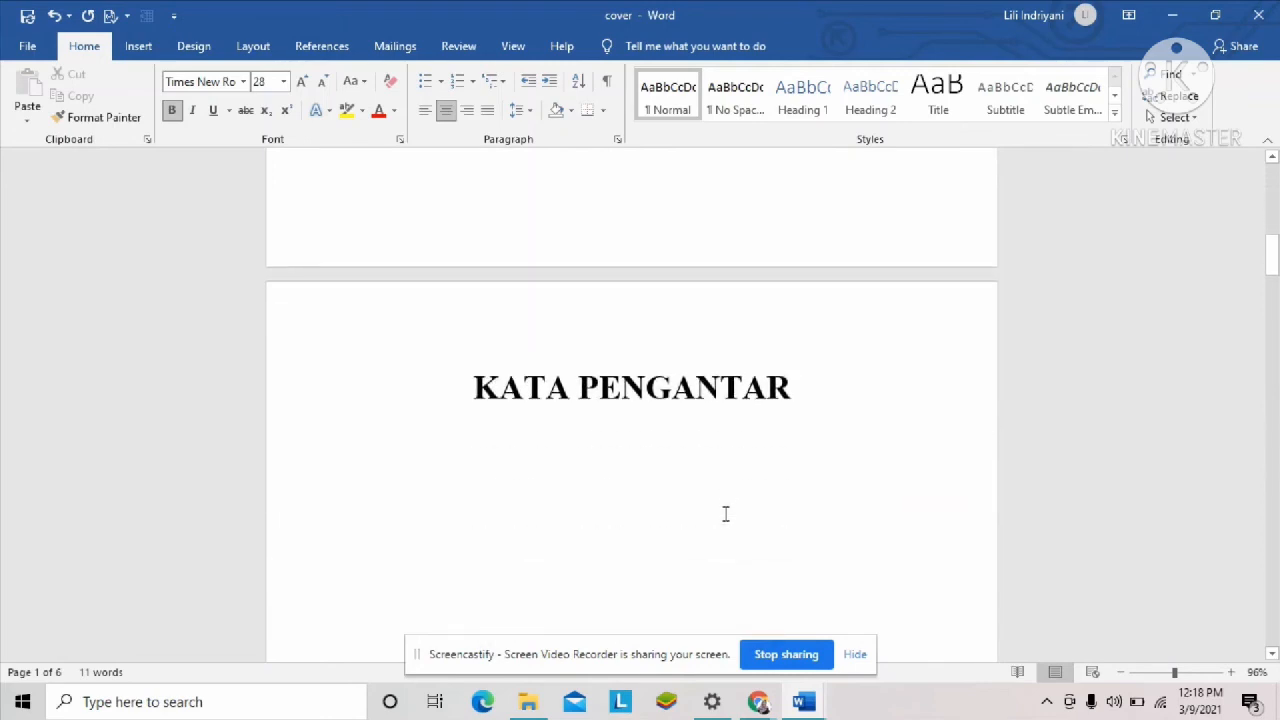
{"action": "scroll", "coordinate": [720, 488], "scroll_direction": "down", "scroll_amount": 2}
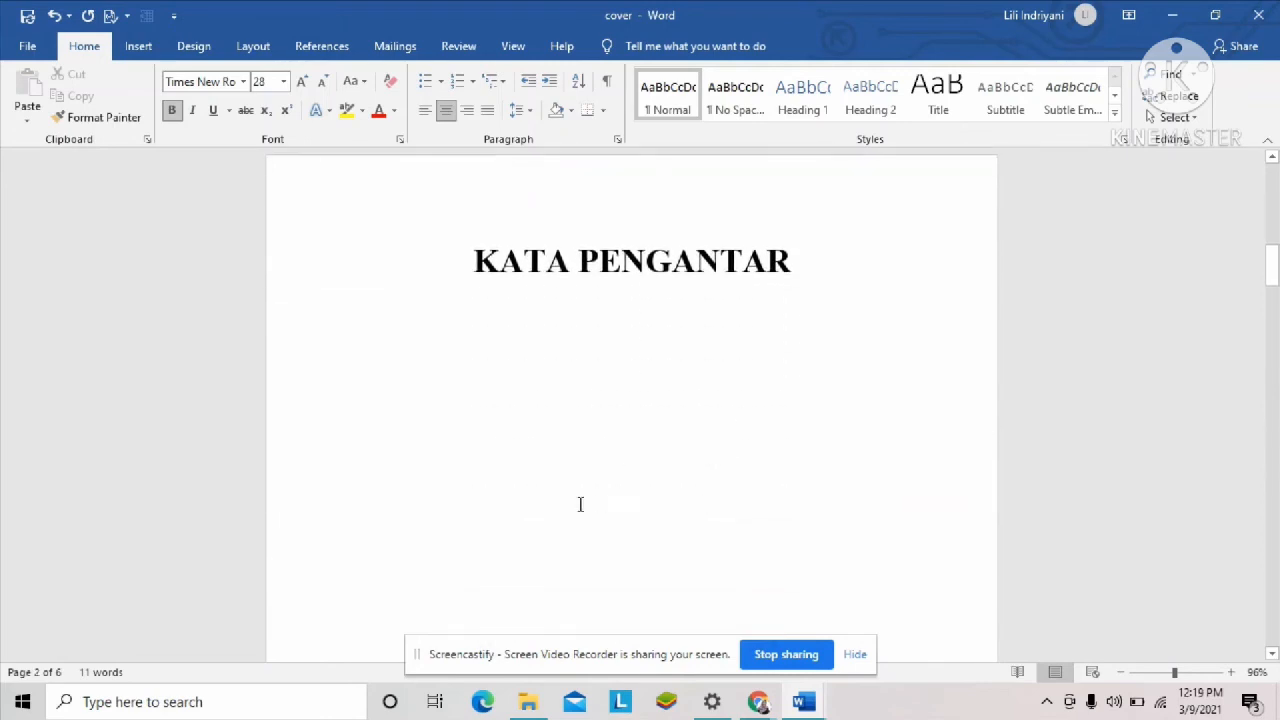
{"action": "scroll", "coordinate": [576, 374], "scroll_direction": "down", "scroll_amount": 3}
{"action": "scroll", "coordinate": [648, 481], "scroll_direction": "down", "scroll_amount": 5}
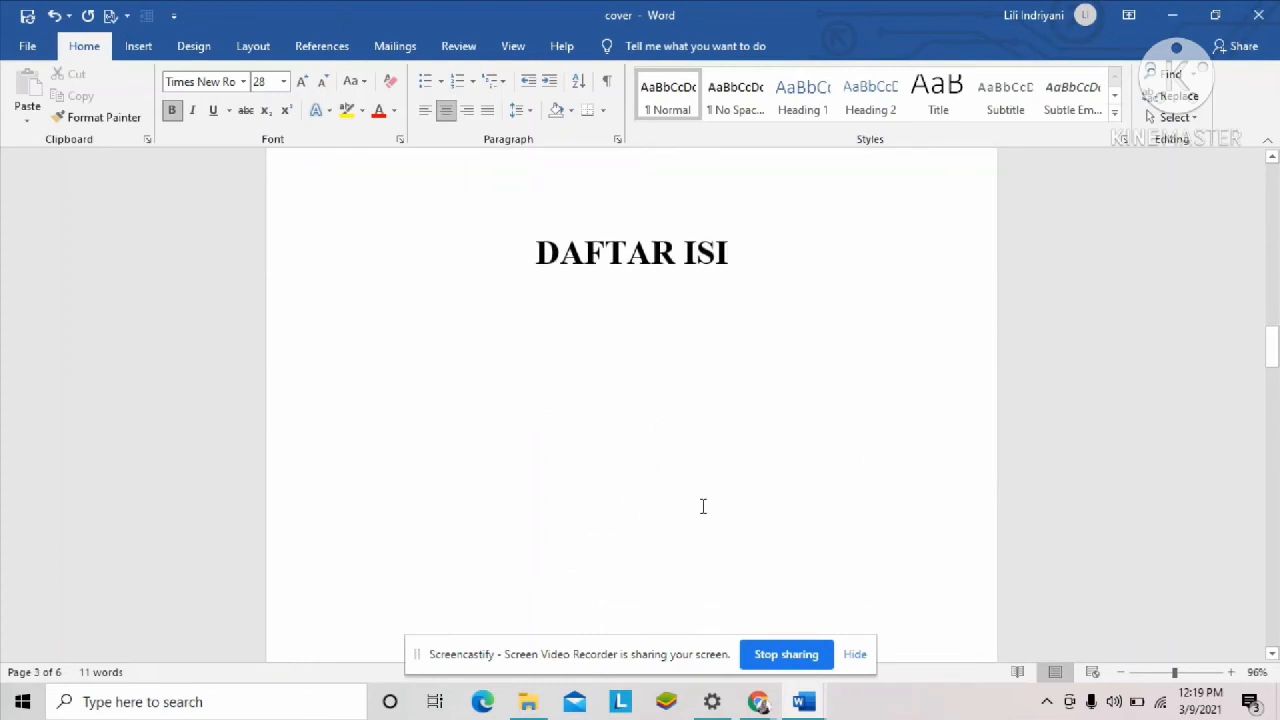
{"action": "scroll", "coordinate": [700, 506], "scroll_direction": "down", "scroll_amount": 3}
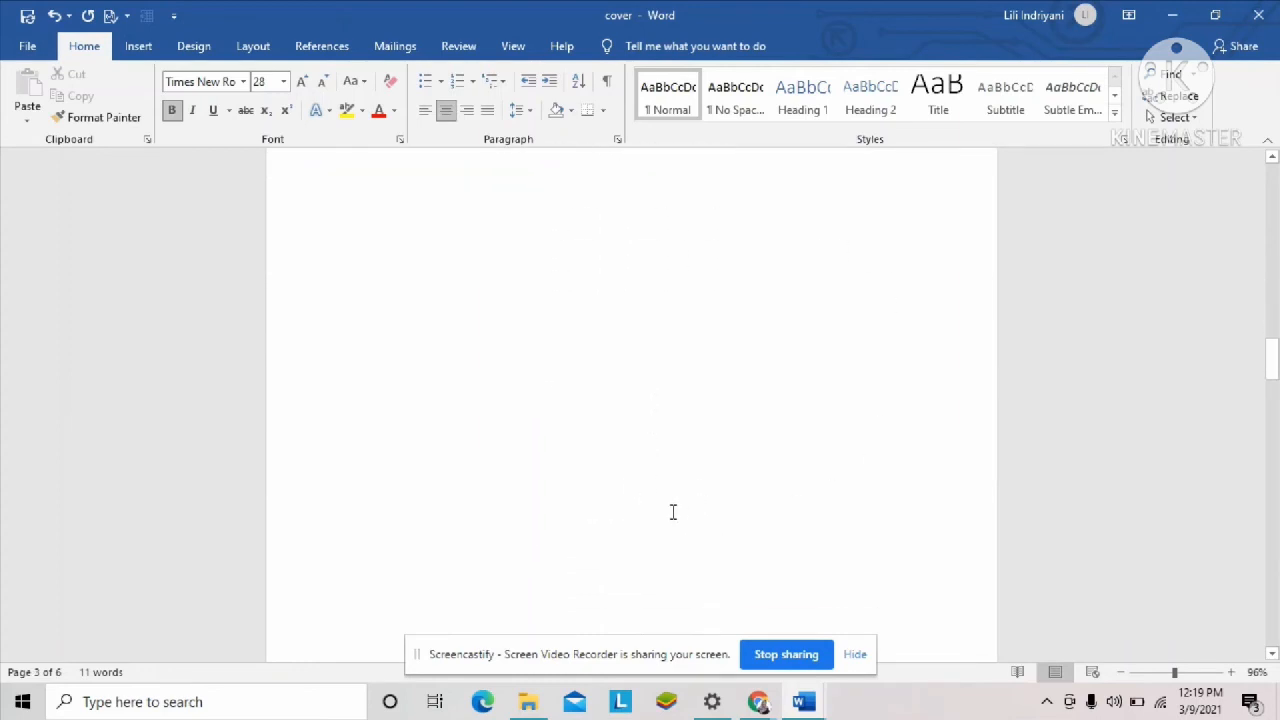
{"action": "scroll", "coordinate": [673, 512], "scroll_direction": "down", "scroll_amount": 5}
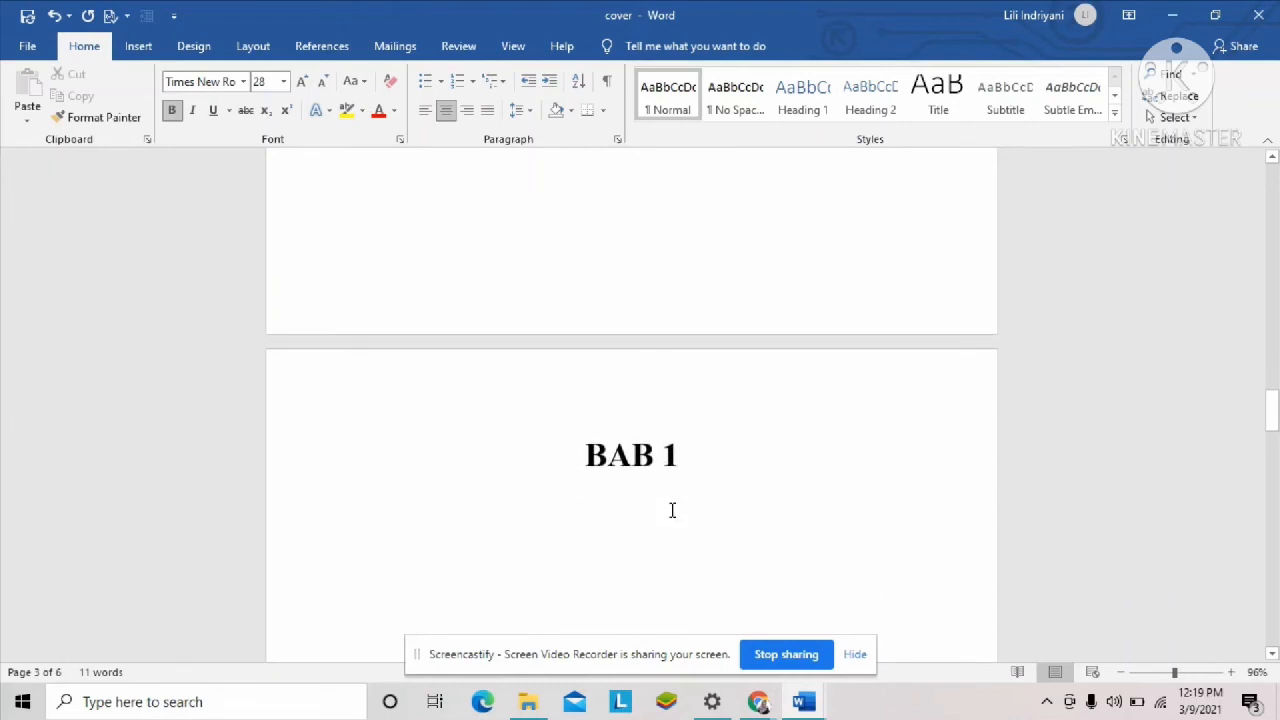
{"action": "scroll", "coordinate": [672, 510], "scroll_direction": "down", "scroll_amount": 4}
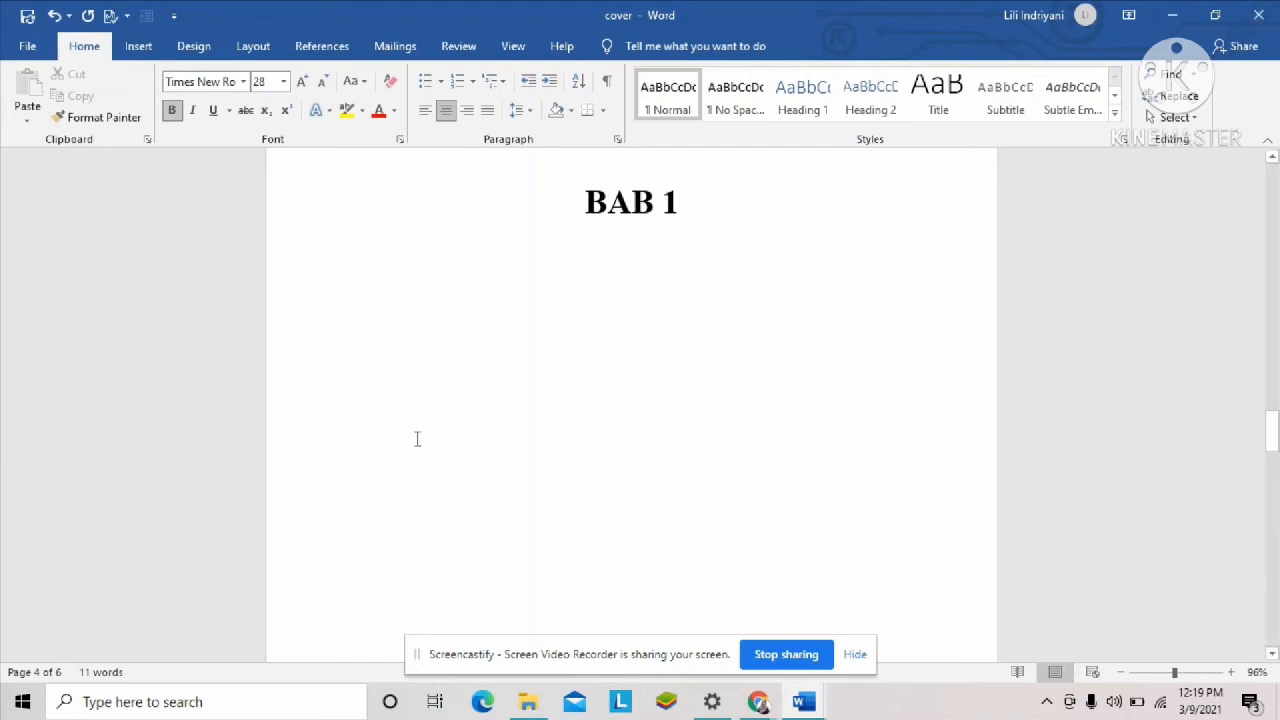
{"action": "scroll", "coordinate": [417, 439], "scroll_direction": "up", "scroll_amount": 8}
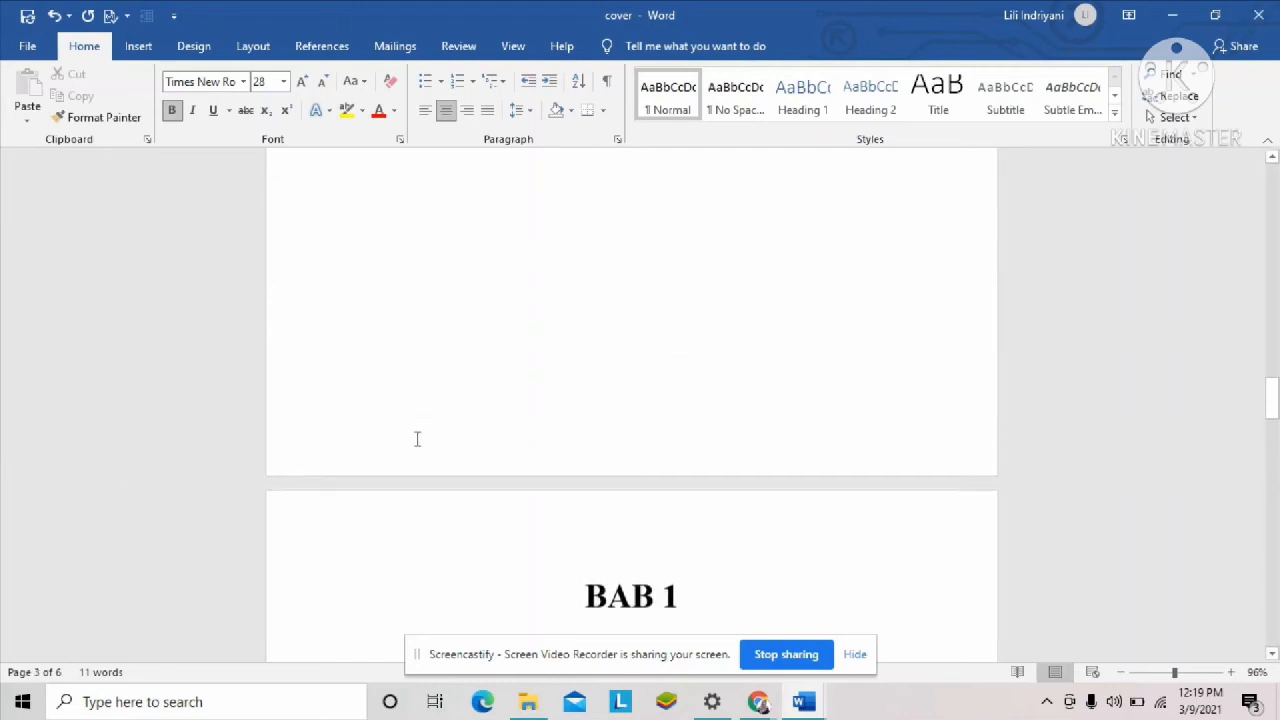
{"action": "scroll", "coordinate": [409, 437], "scroll_direction": "up", "scroll_amount": 10}
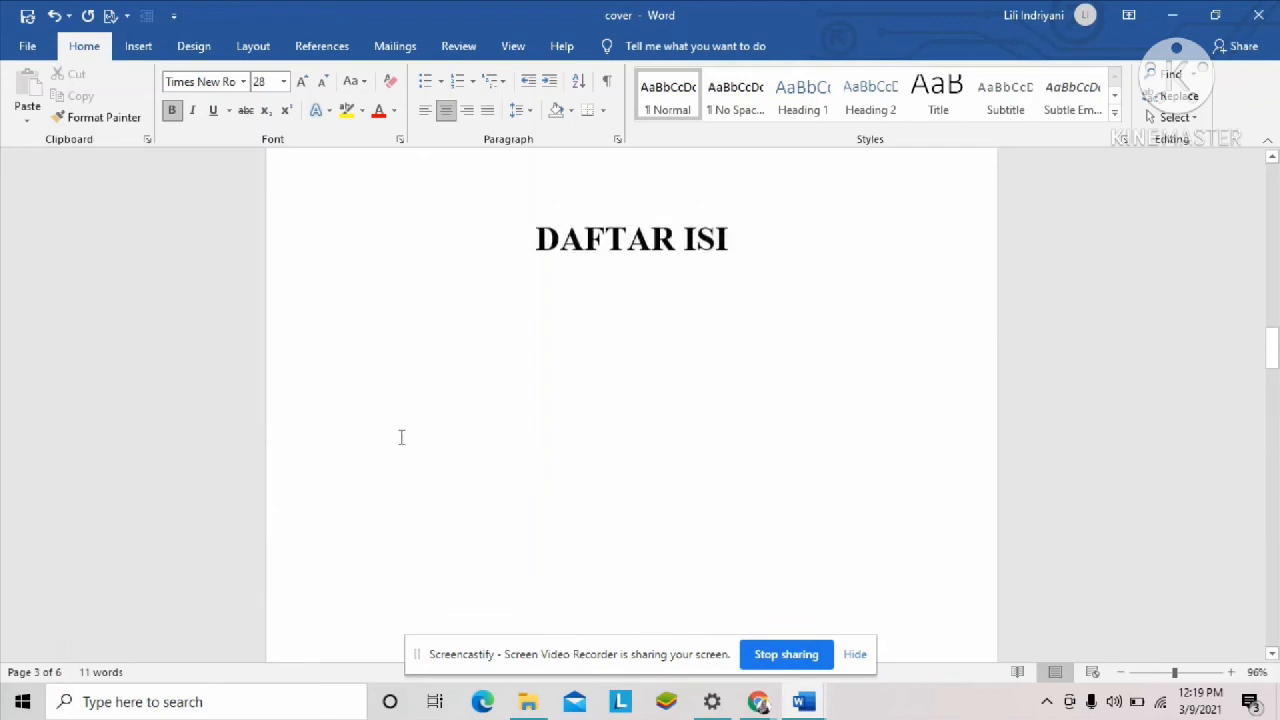
{"action": "scroll", "coordinate": [400, 437], "scroll_direction": "up", "scroll_amount": 2}
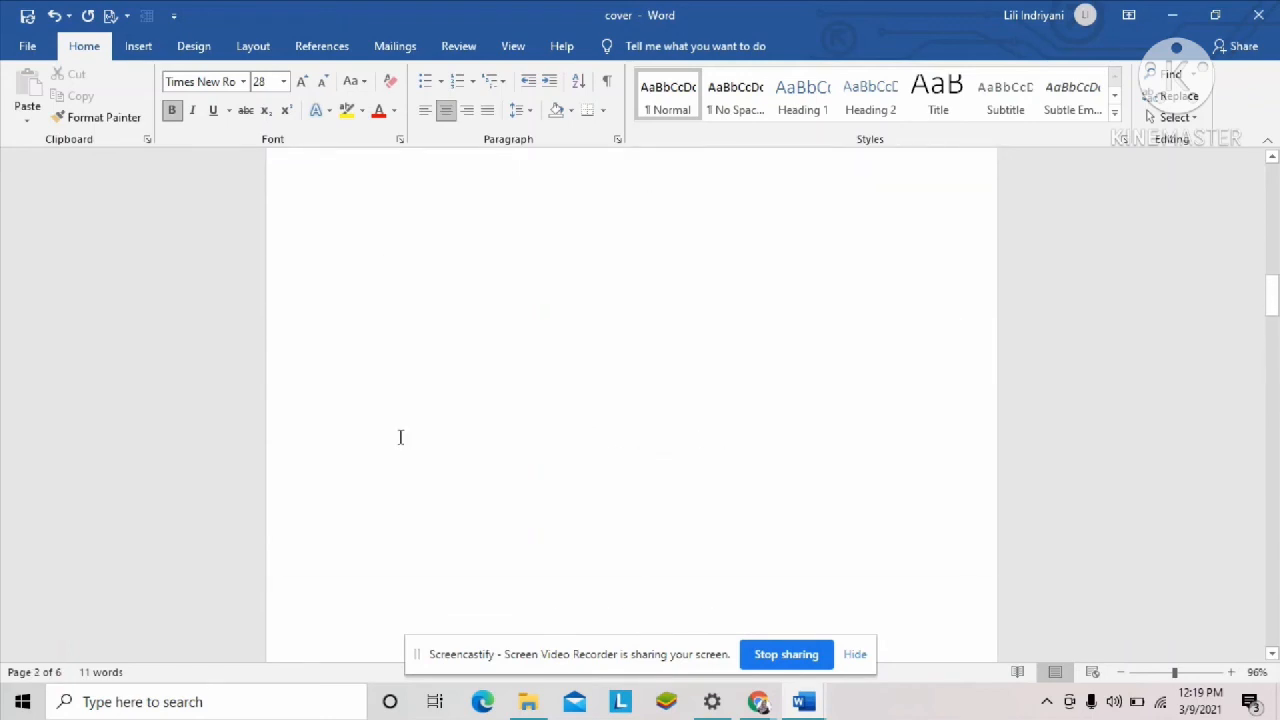
{"action": "scroll", "coordinate": [400, 437], "scroll_direction": "up", "scroll_amount": 10}
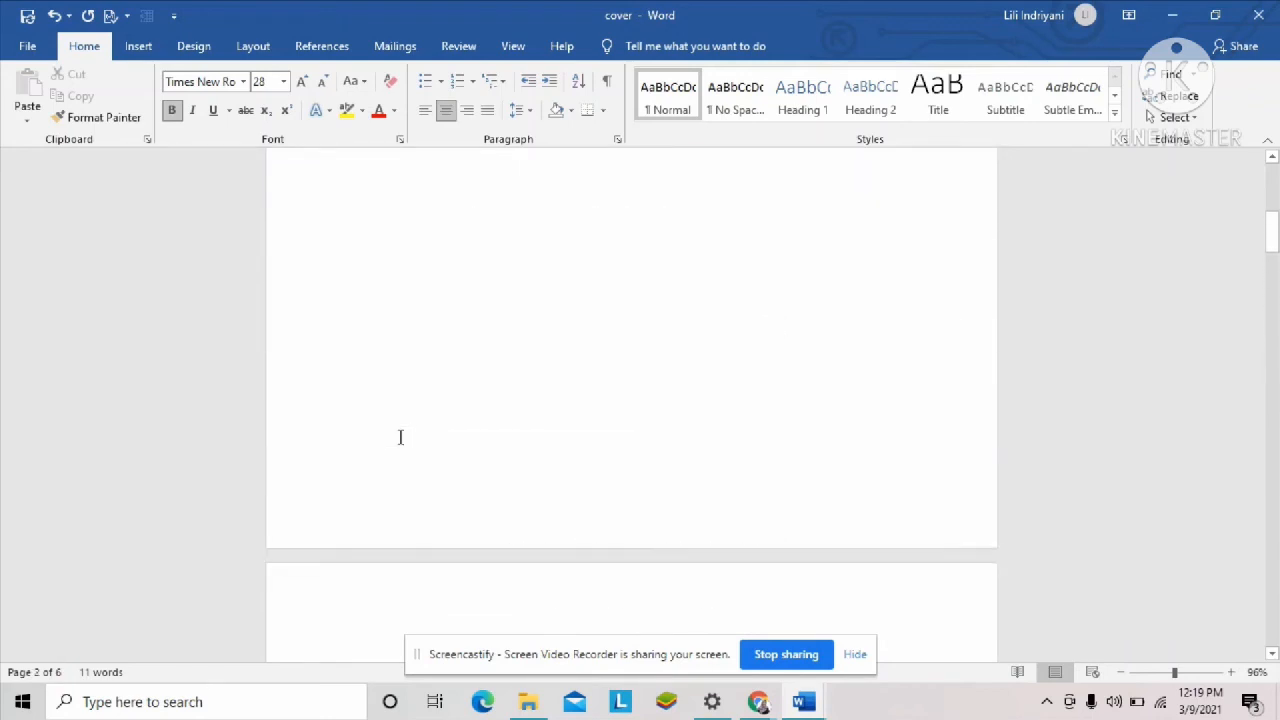
Insert a Next Page section break between the cover page and the KATA PENGANTAR page
{"action": "scroll", "coordinate": [357, 437], "scroll_direction": "up", "scroll_amount": 3}
{"action": "scroll", "coordinate": [357, 437], "scroll_direction": "down", "scroll_amount": 10}
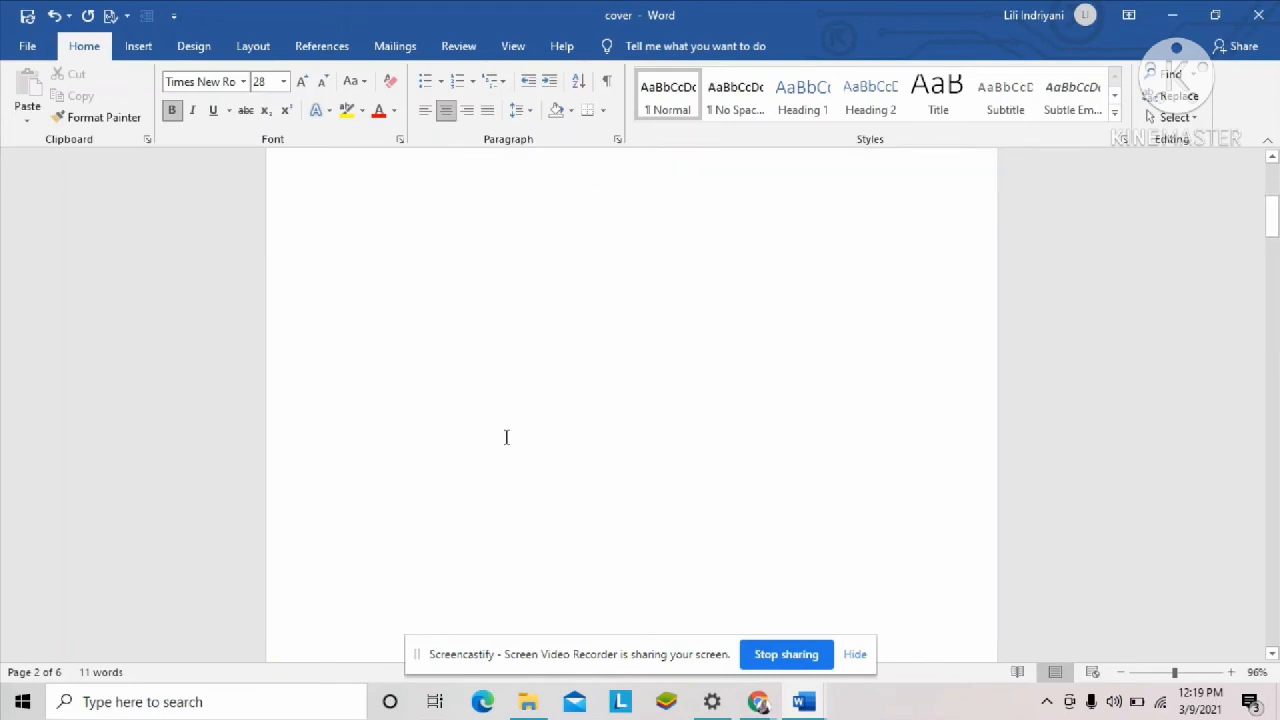
{"action": "left_click", "coordinate": [251, 48]}
{"action": "left_click", "coordinate": [250, 79]}
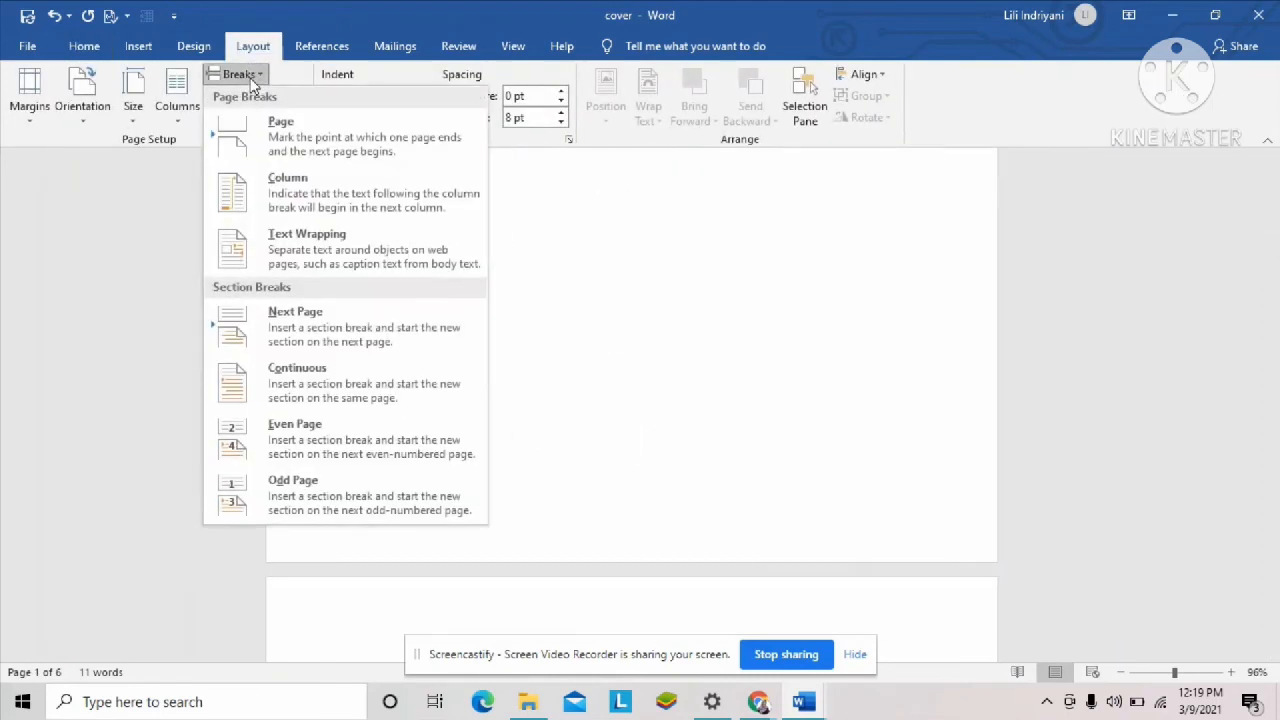
{"action": "left_click", "coordinate": [336, 329]}
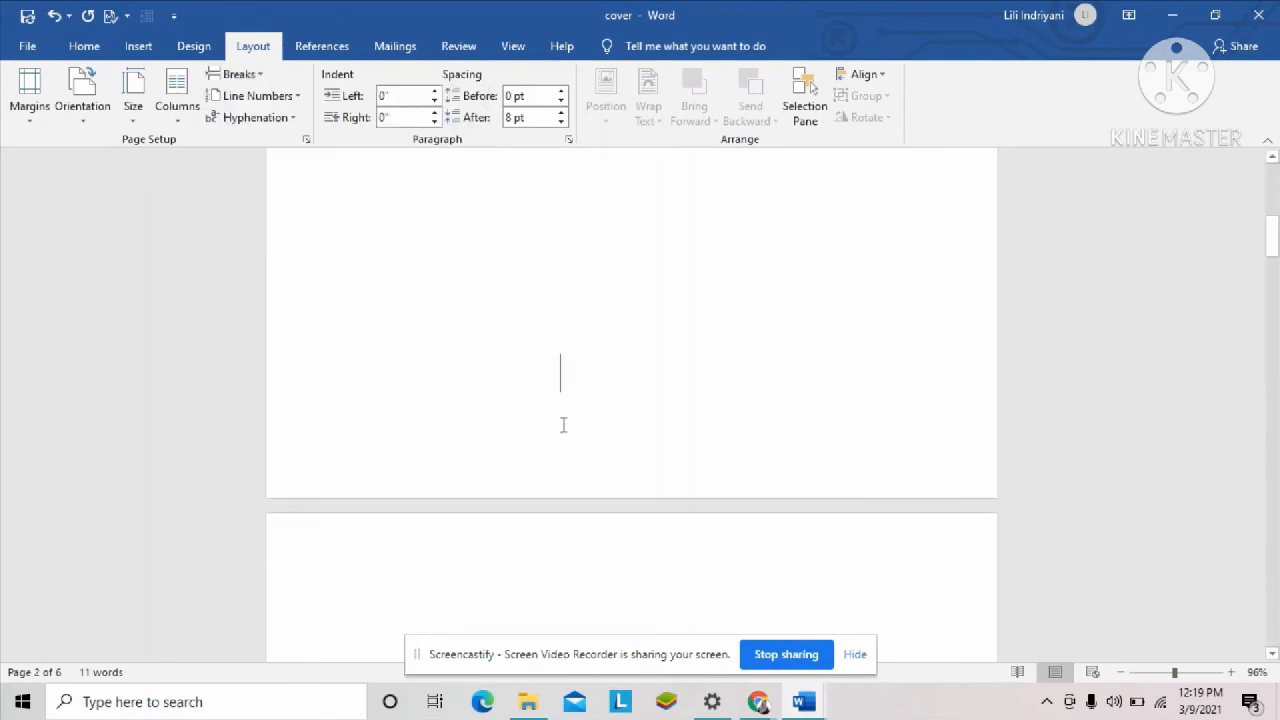
Open the footer area, check the section labels from the cover through BAB 1, and return to the body text
{"action": "double_click", "coordinate": [499, 426]}
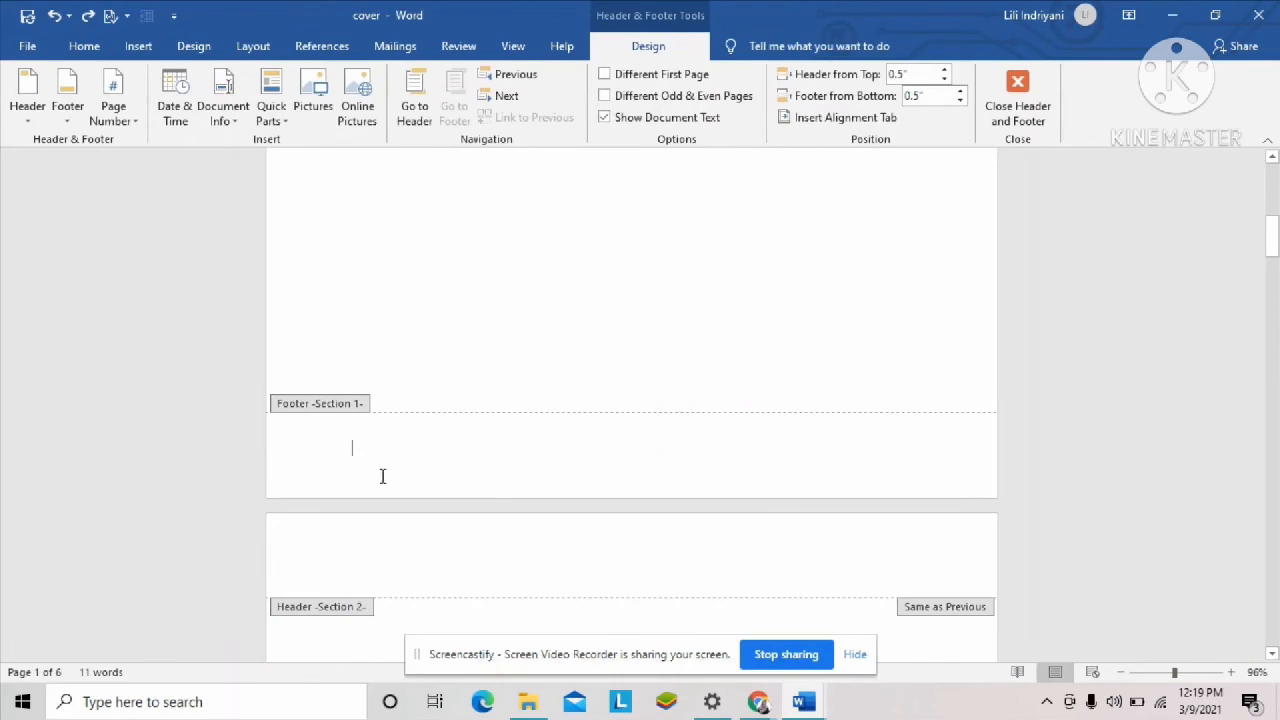
{"action": "scroll", "coordinate": [444, 511], "scroll_direction": "down", "scroll_amount": 3}
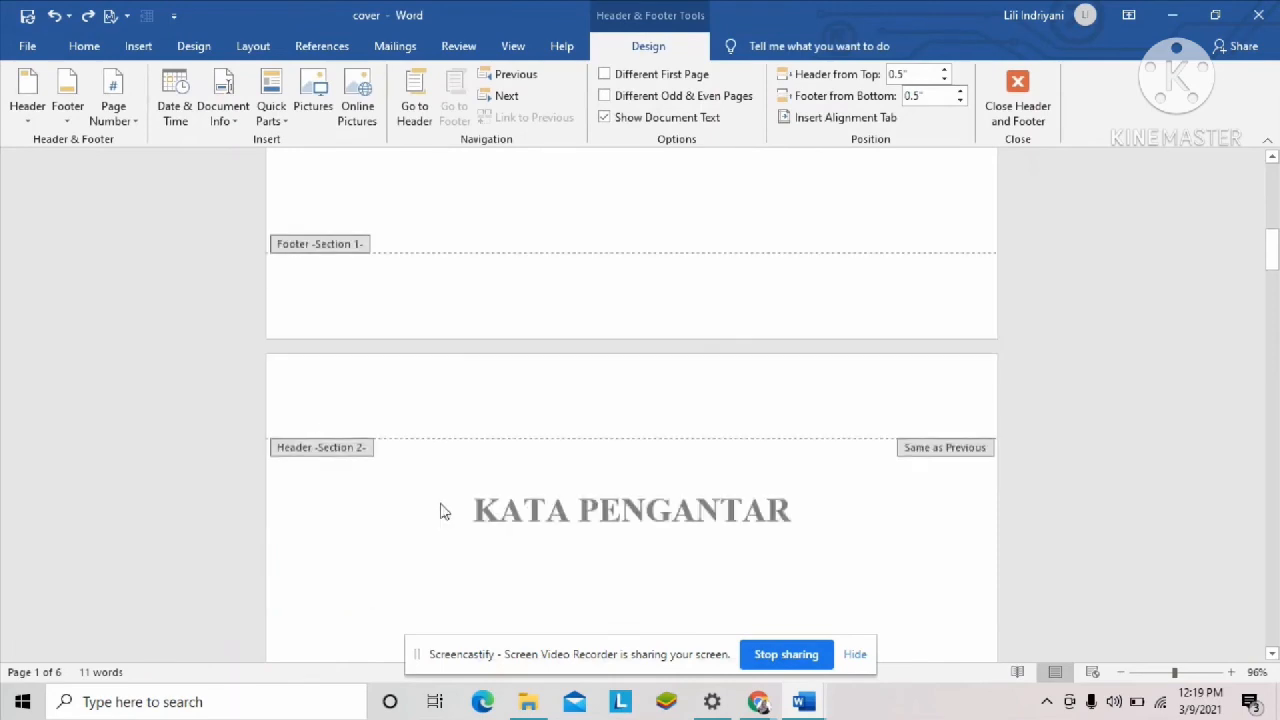
{"action": "scroll", "coordinate": [444, 511], "scroll_direction": "down", "scroll_amount": 3}
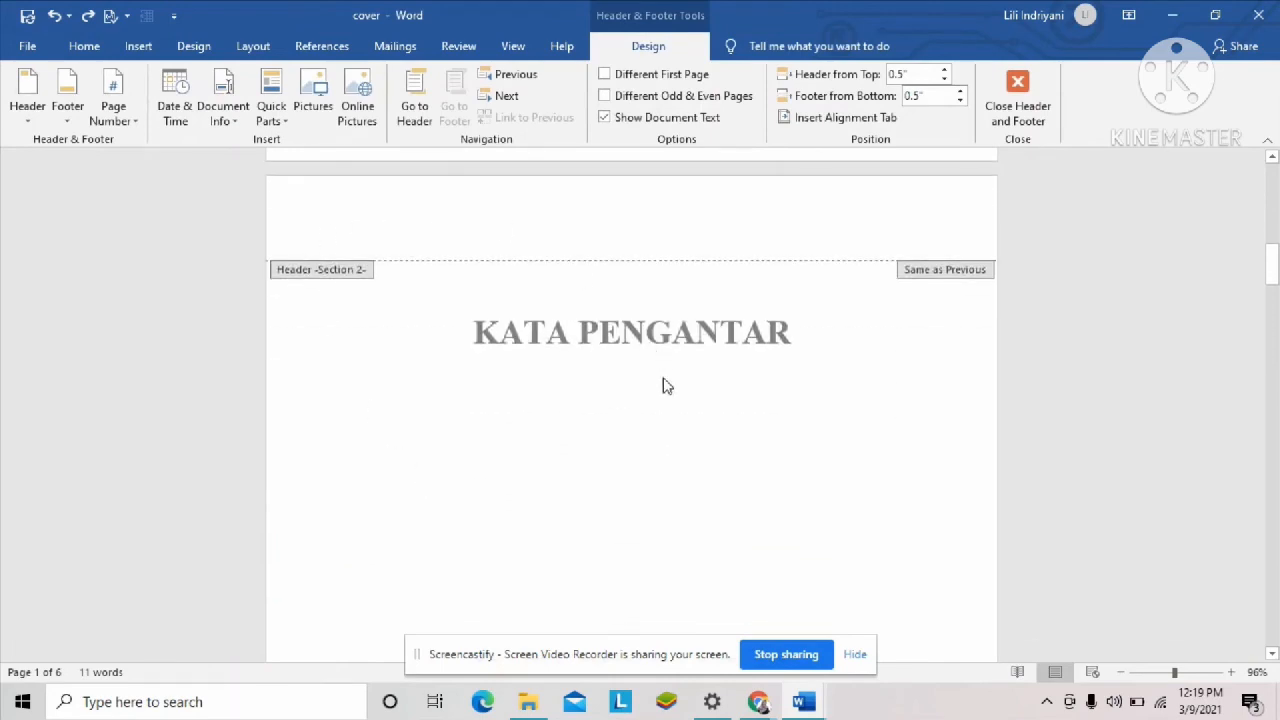
{"action": "scroll", "coordinate": [575, 449], "scroll_direction": "down", "scroll_amount": 20}
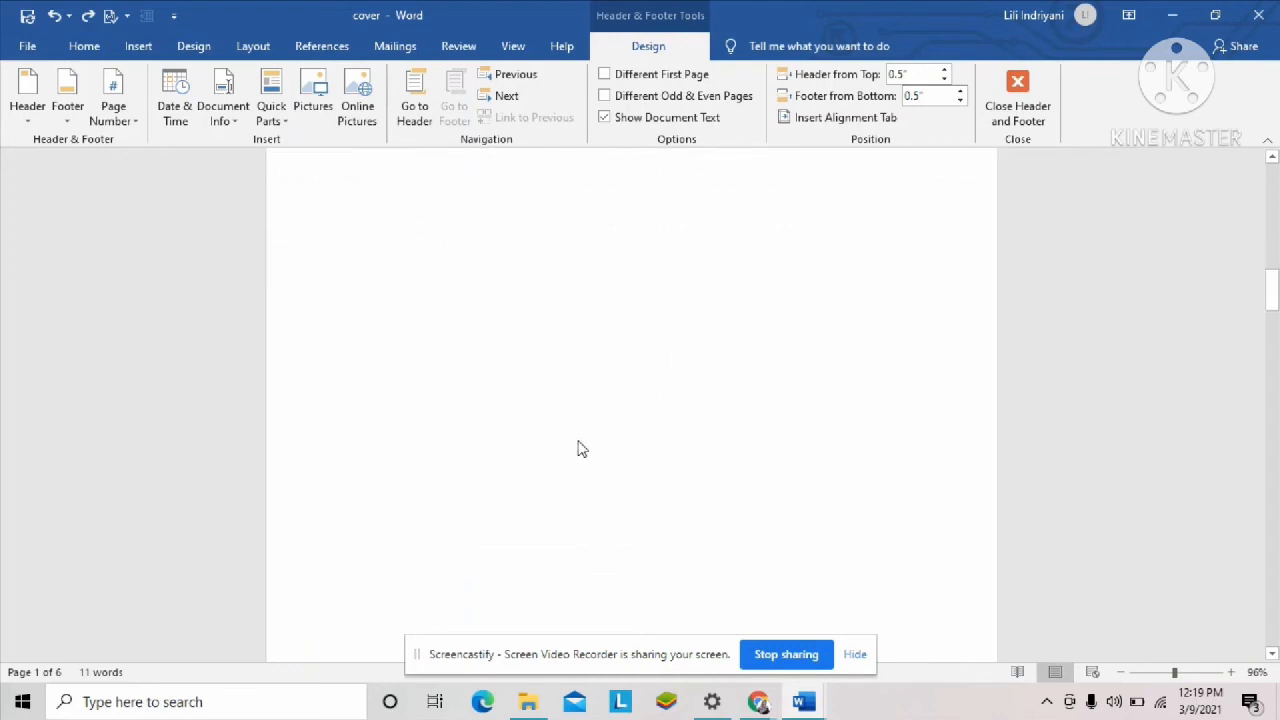
{"action": "scroll", "coordinate": [560, 453], "scroll_direction": "down", "scroll_amount": 4}
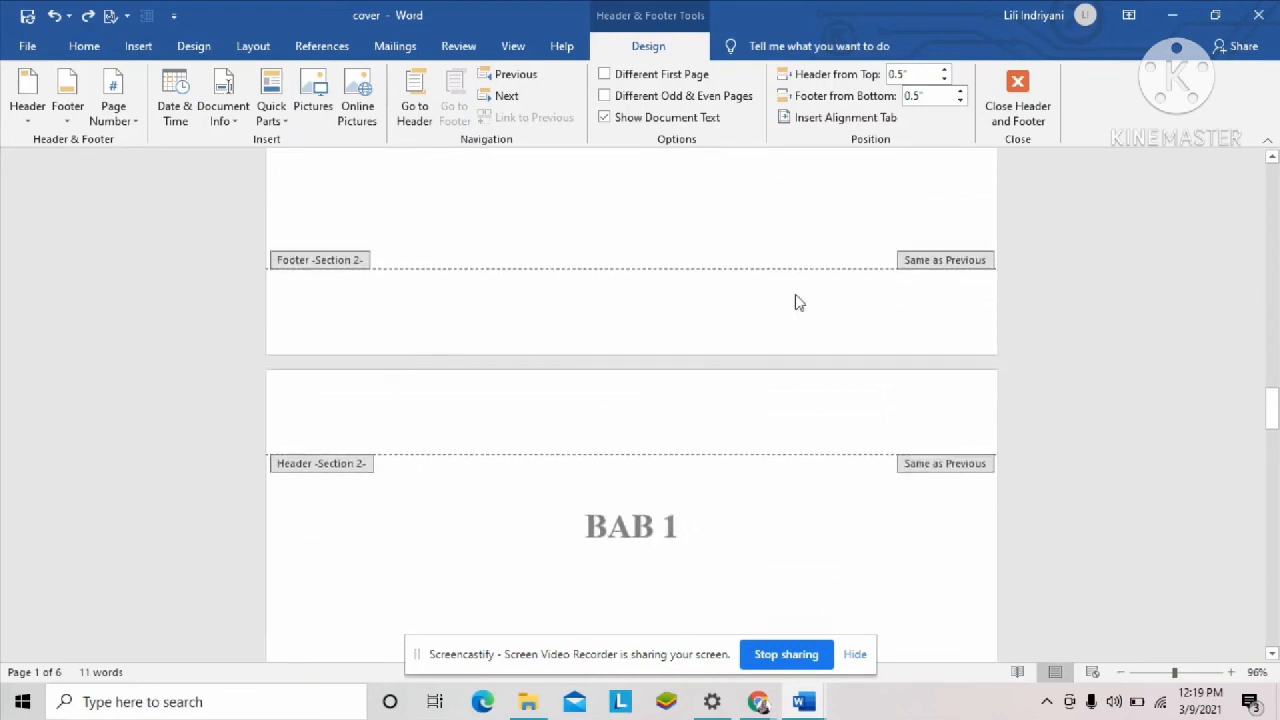
{"action": "scroll", "coordinate": [674, 484], "scroll_direction": "down", "scroll_amount": 10}
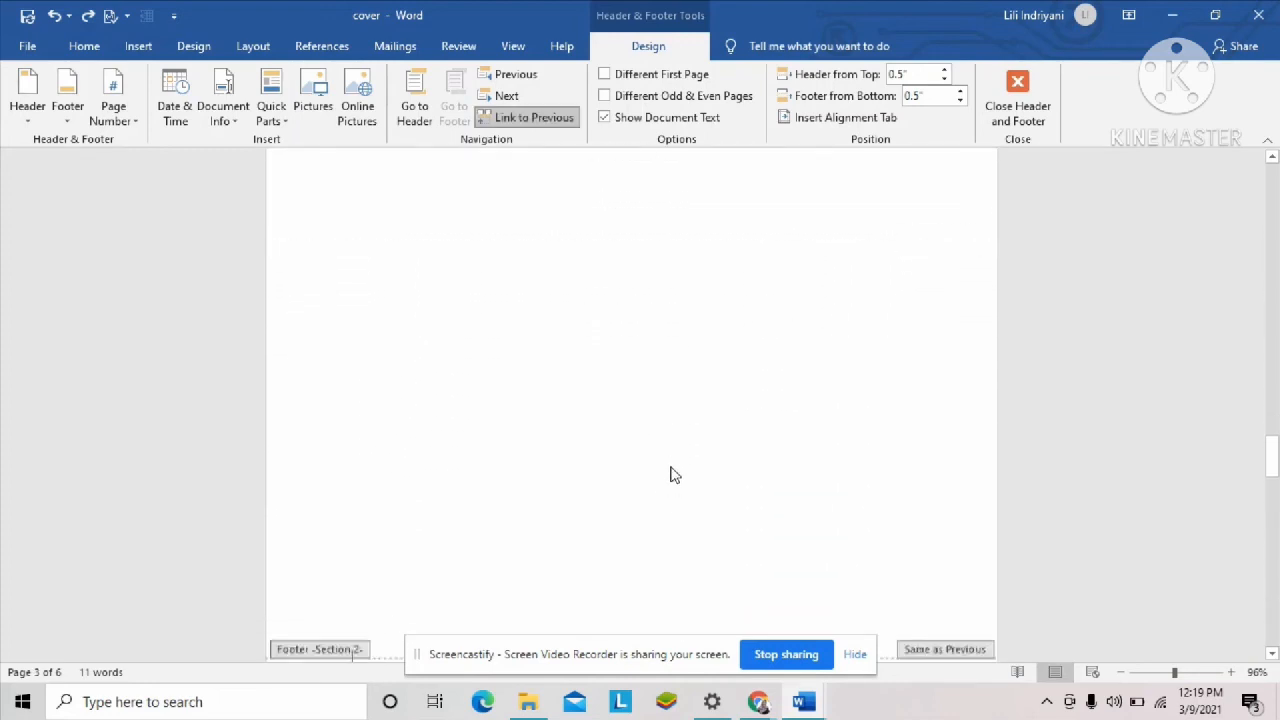
{"action": "double_click", "coordinate": [648, 507]}
Insert a Next Page section break between the DAFTAR ISI page and the BAB 1 page
{"action": "scroll", "coordinate": [640, 400], "scroll_direction": "down", "scroll_amount": 5}
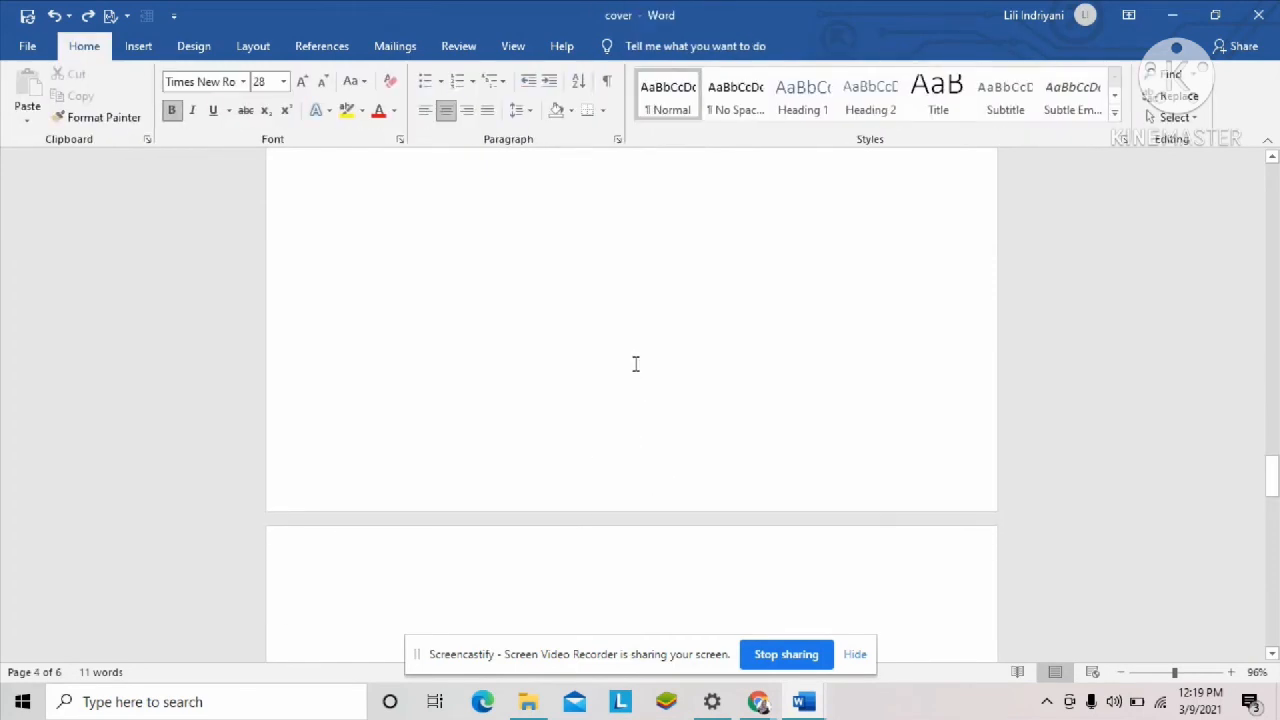
{"action": "scroll", "coordinate": [635, 363], "scroll_direction": "up", "scroll_amount": 3}
{"action": "scroll", "coordinate": [634, 366], "scroll_direction": "down", "scroll_amount": 4}
{"action": "scroll", "coordinate": [634, 368], "scroll_direction": "up", "scroll_amount": 3}
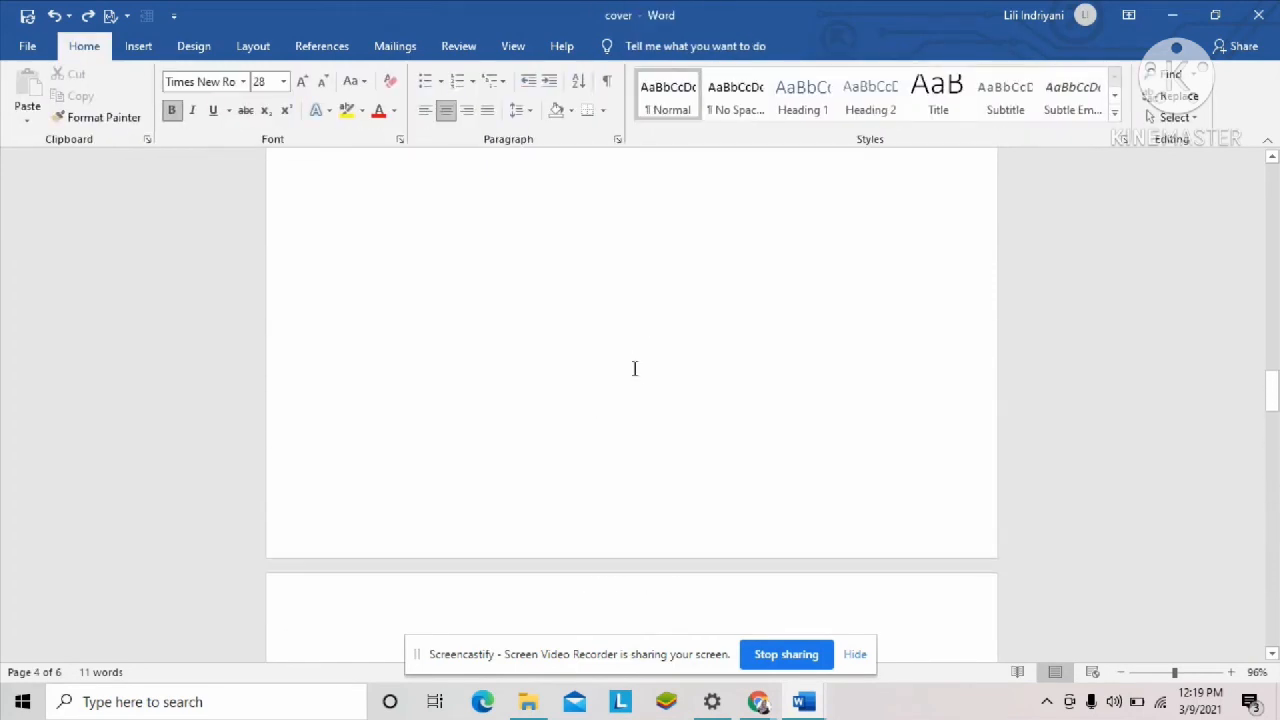
{"action": "left_click", "coordinate": [253, 47]}
{"action": "left_click", "coordinate": [238, 74]}
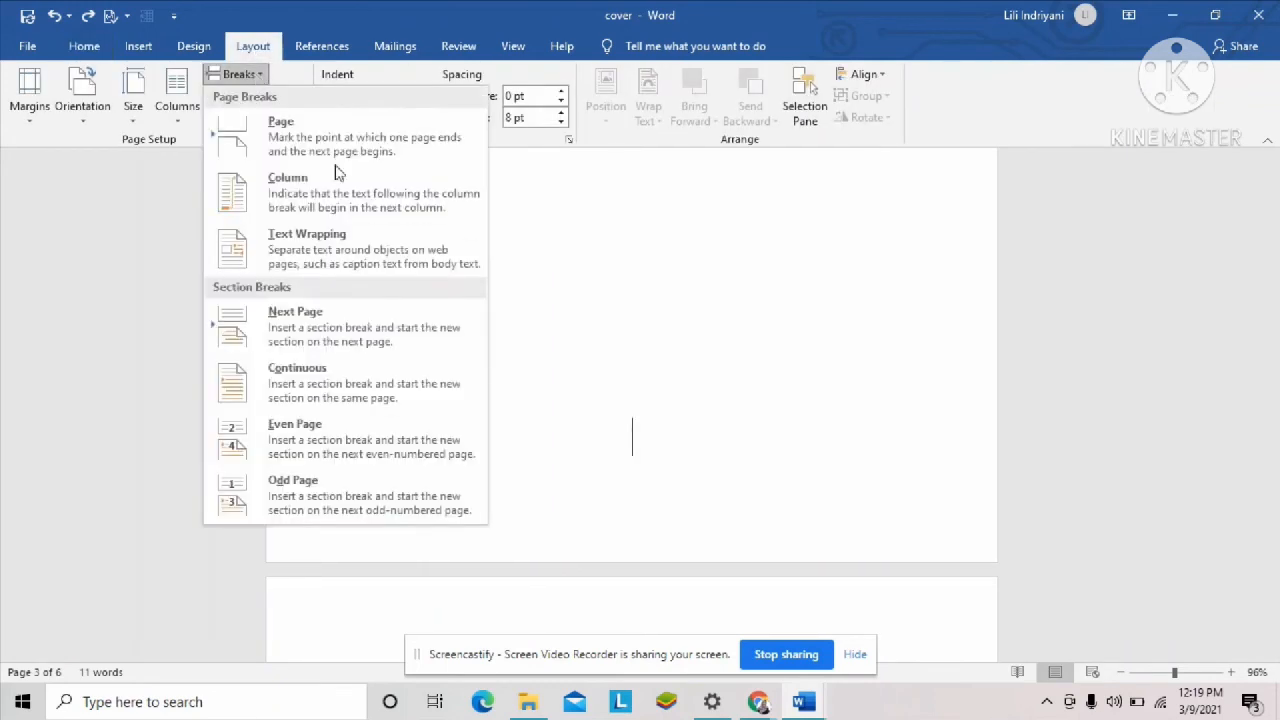
{"action": "left_click", "coordinate": [366, 326]}
Check the header and footer section labels around BAB 1 through BAB 3 and on the cover, and return to the body text
{"action": "scroll", "coordinate": [609, 537], "scroll_direction": "down", "scroll_amount": 3}
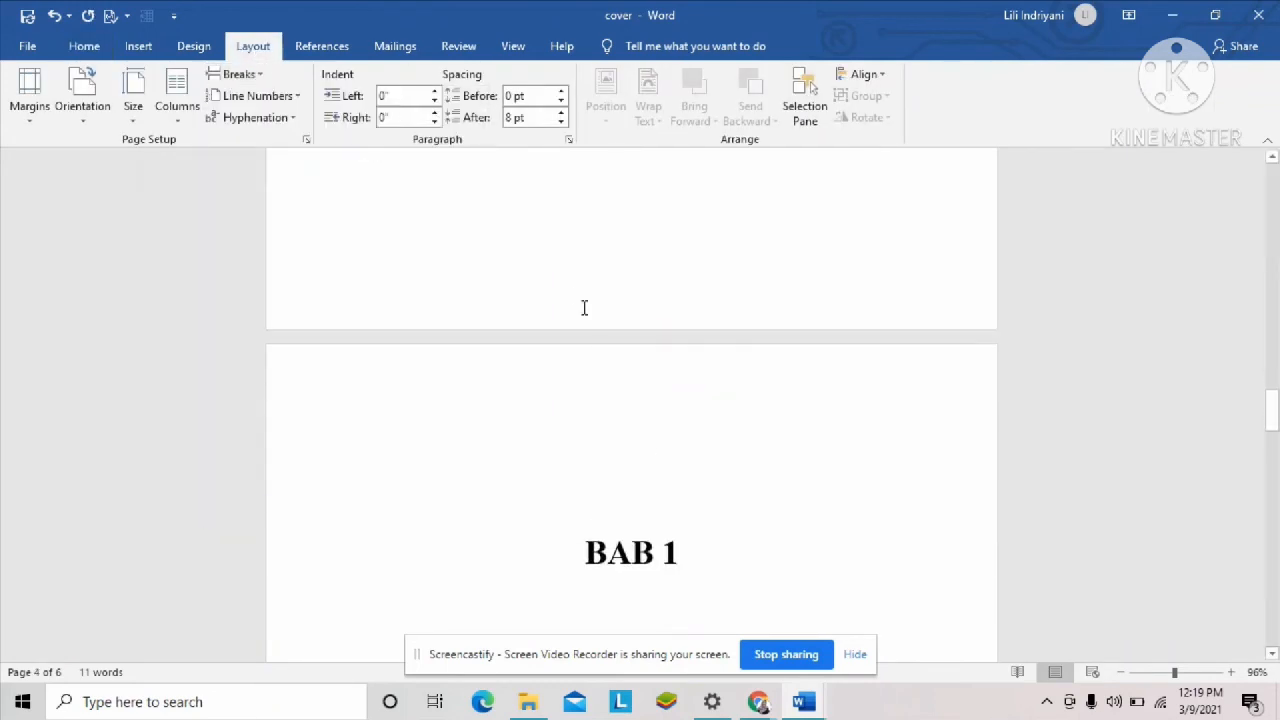
{"action": "double_click", "coordinate": [584, 308]}
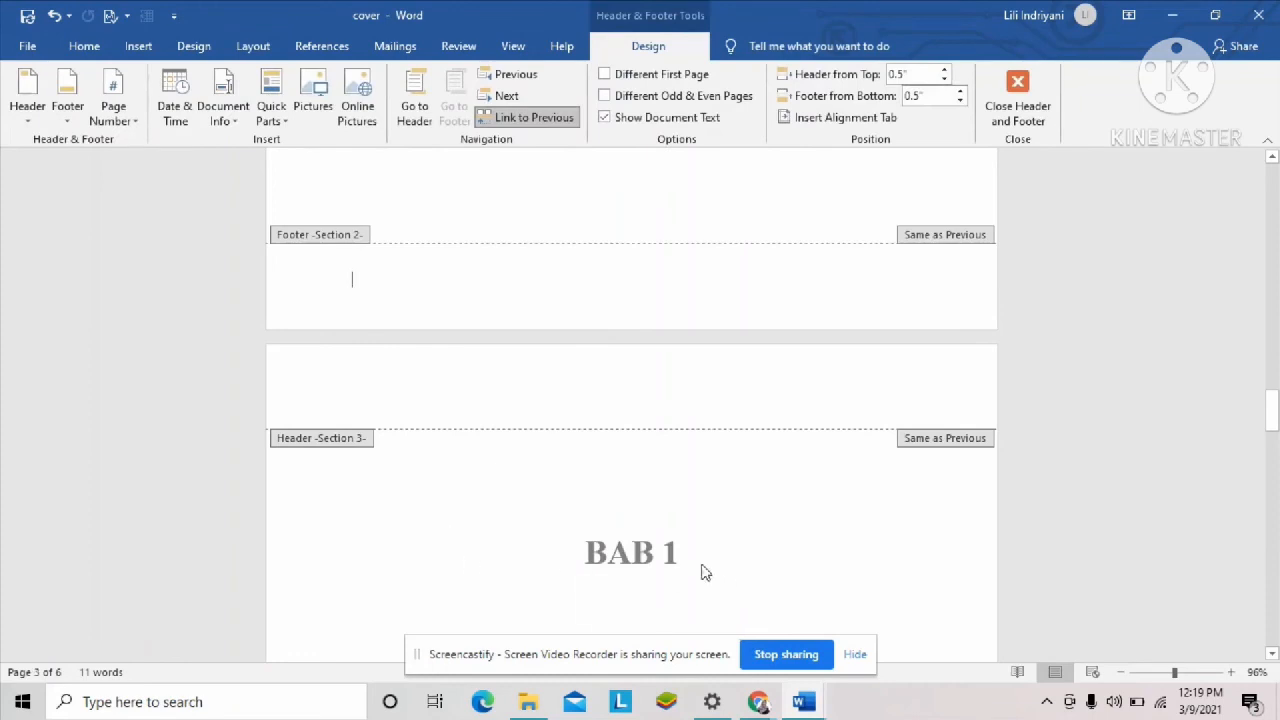
{"action": "scroll", "coordinate": [580, 540], "scroll_direction": "down", "scroll_amount": 10}
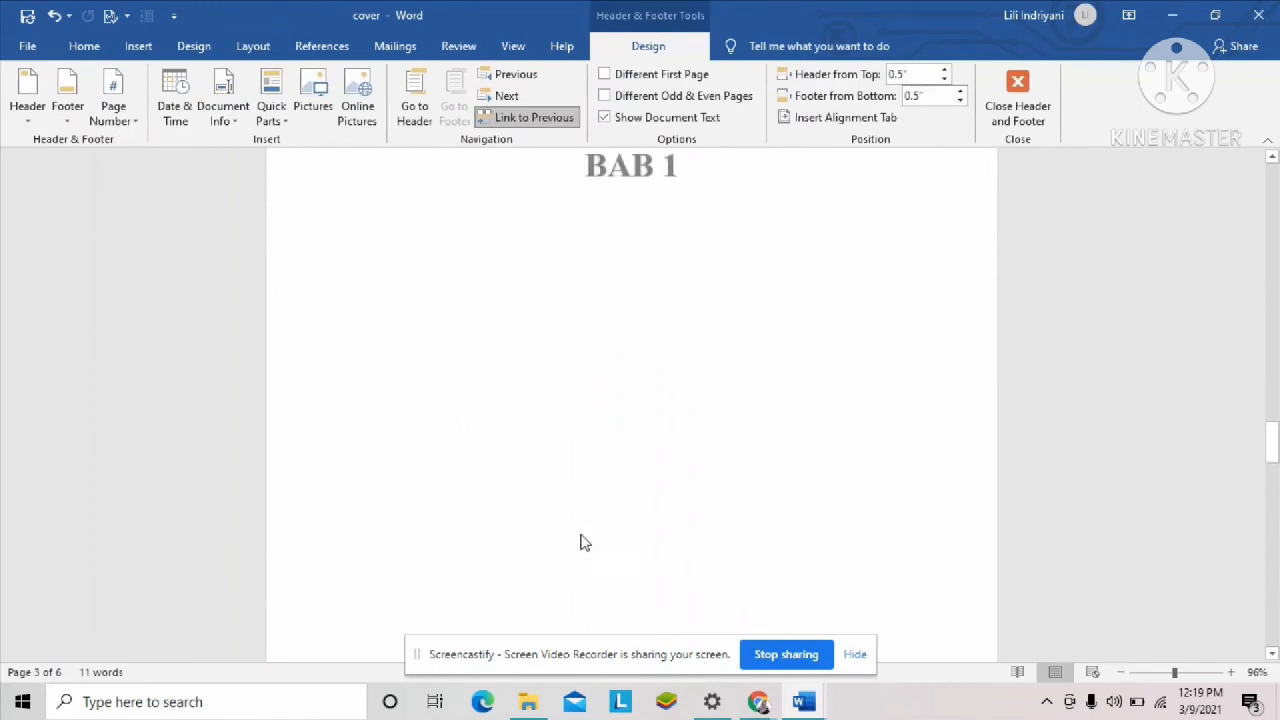
{"action": "scroll", "coordinate": [570, 531], "scroll_direction": "down", "scroll_amount": 8}
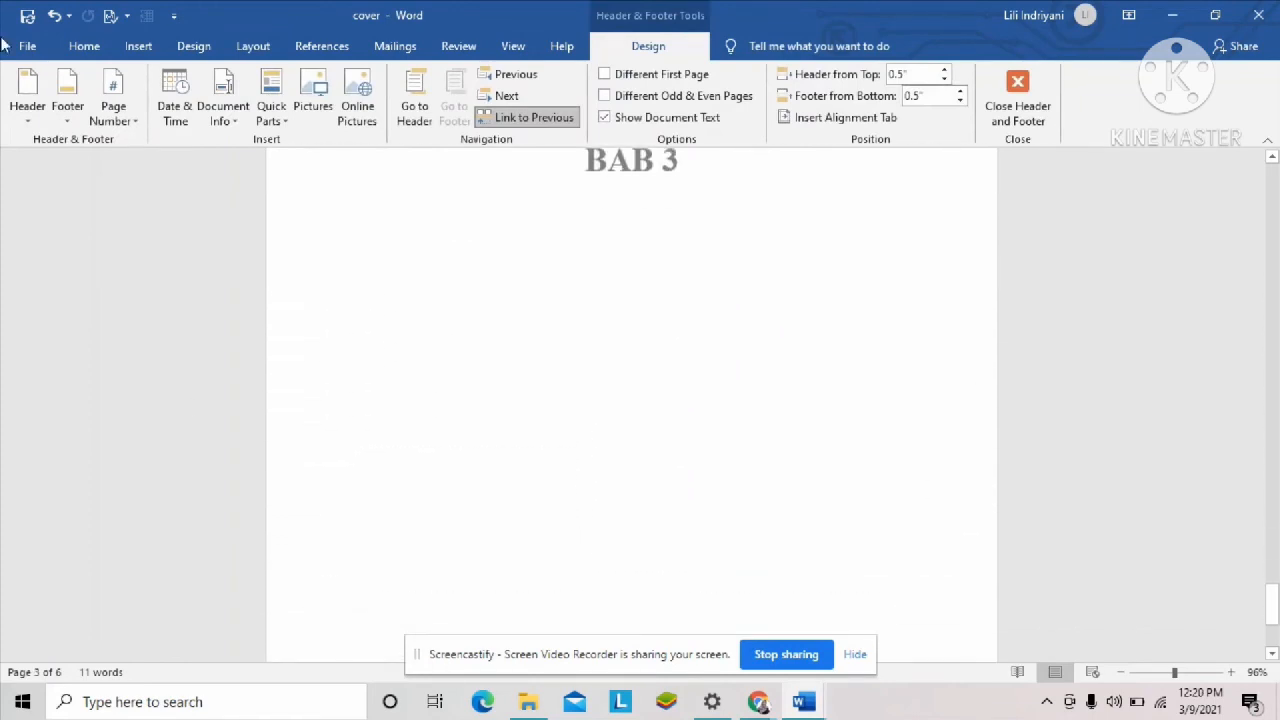
{"action": "left_click_drag", "start_coordinate": [1274, 607], "coordinate": [1273, 183]}
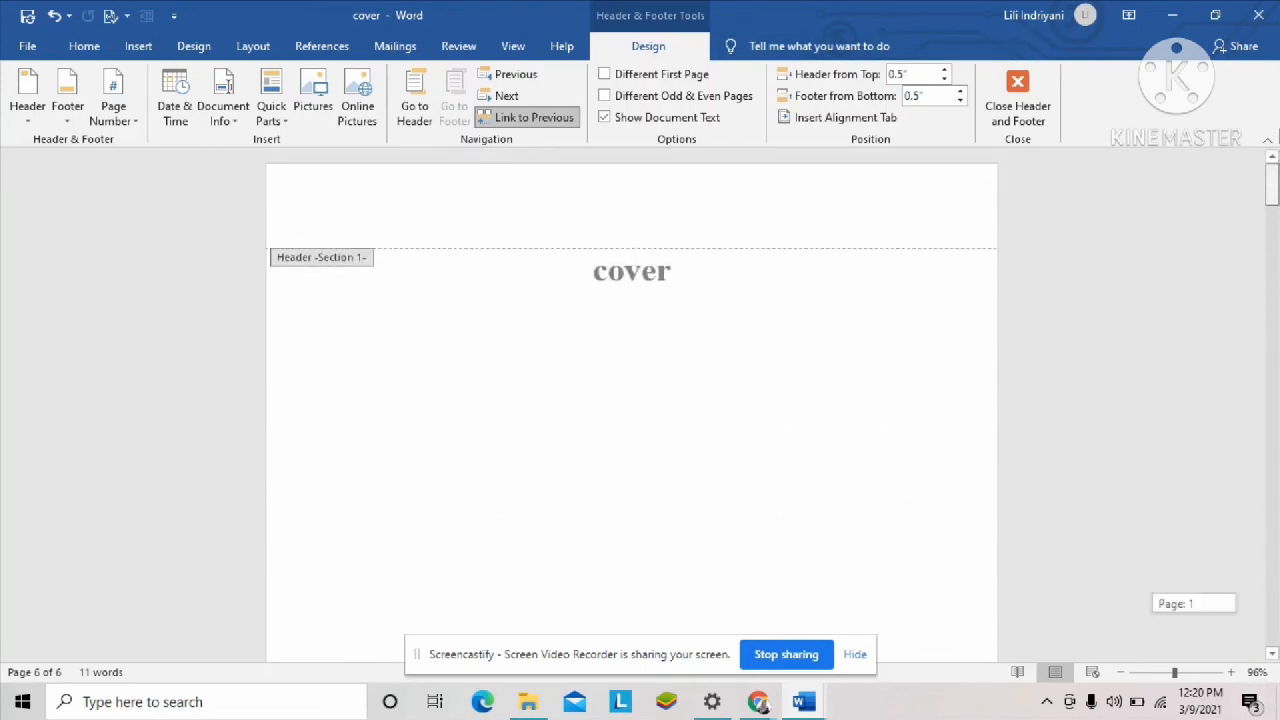
{"action": "double_click", "coordinate": [700, 400]}
Insert a centred page number in the KATA PENGANTAR page's footer using the bottom-of-page Plain Number 2 style
{"action": "scroll", "coordinate": [533, 469], "scroll_direction": "down", "scroll_amount": 8}
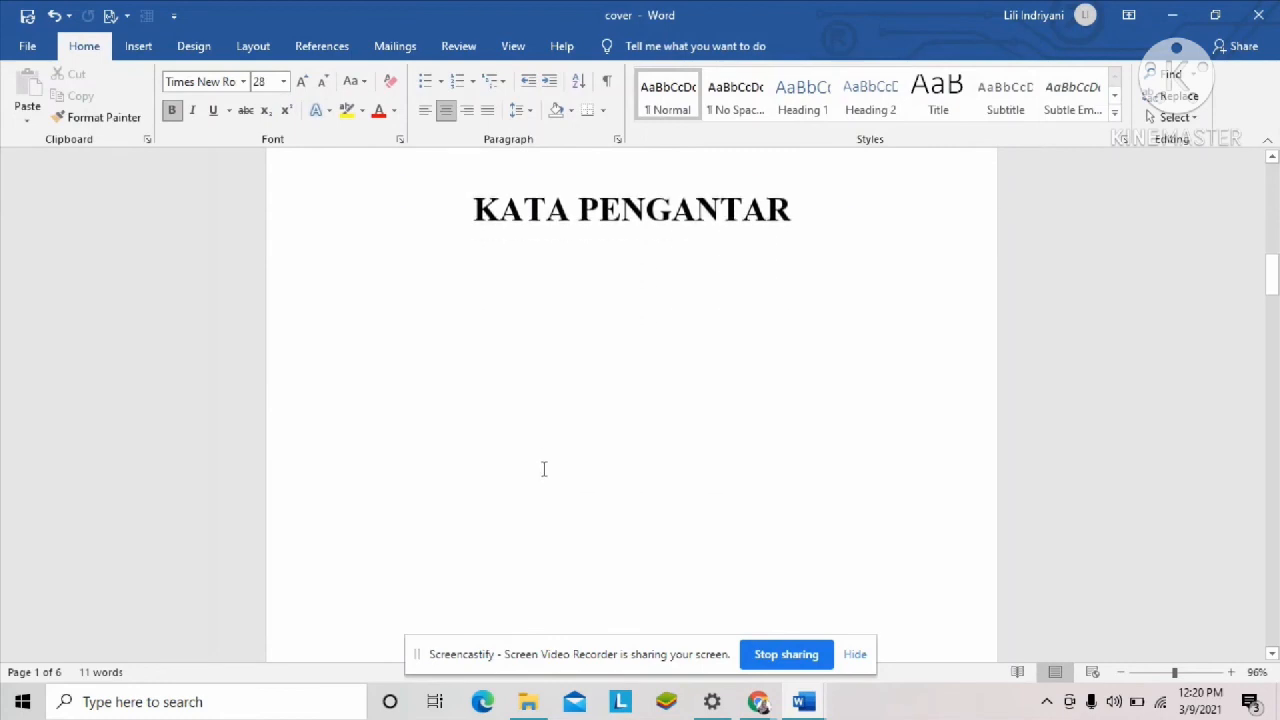
{"action": "double_click", "coordinate": [560, 366]}
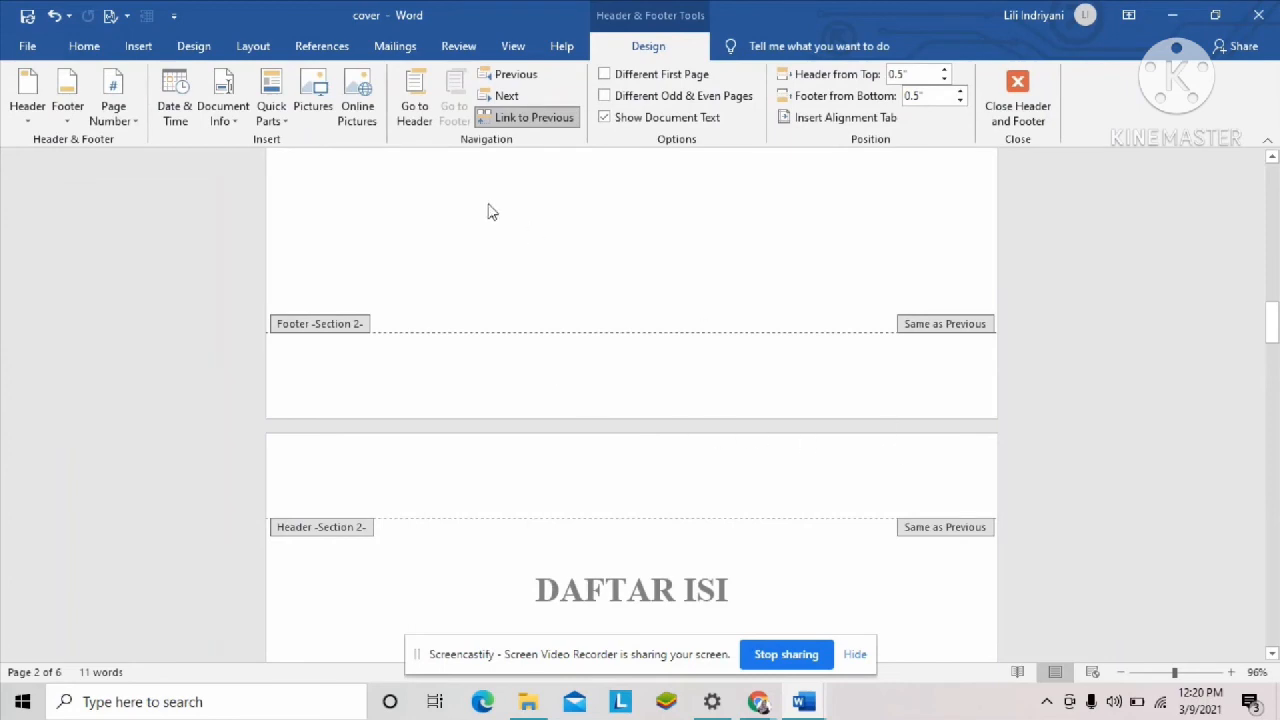
{"action": "left_click", "coordinate": [125, 121]}
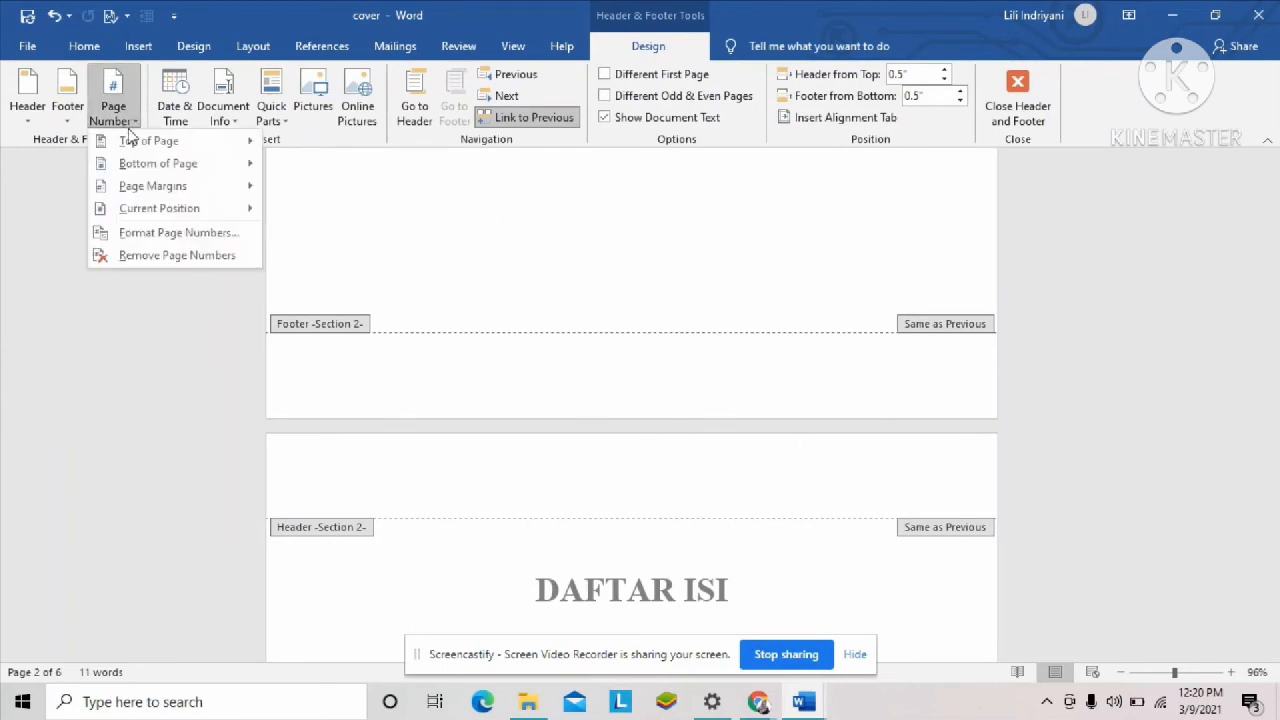
{"action": "mouse_move", "coordinate": [144, 163]}
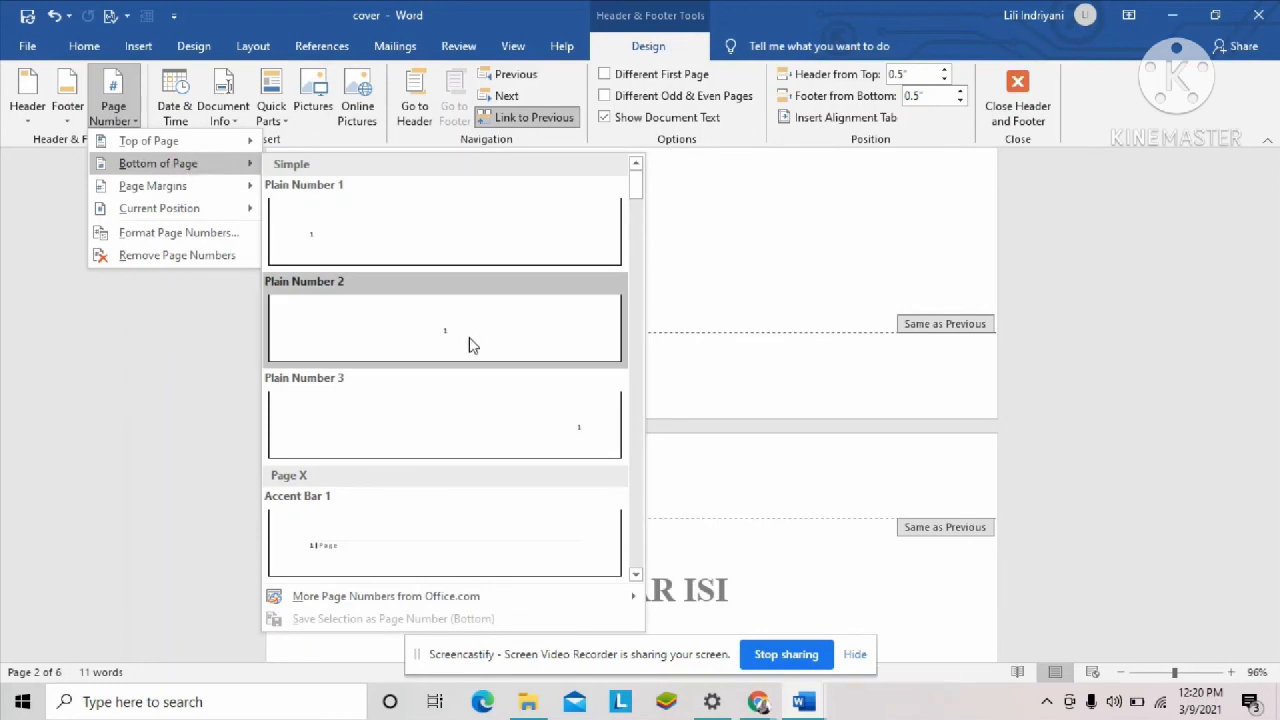
{"action": "left_click", "coordinate": [473, 347]}
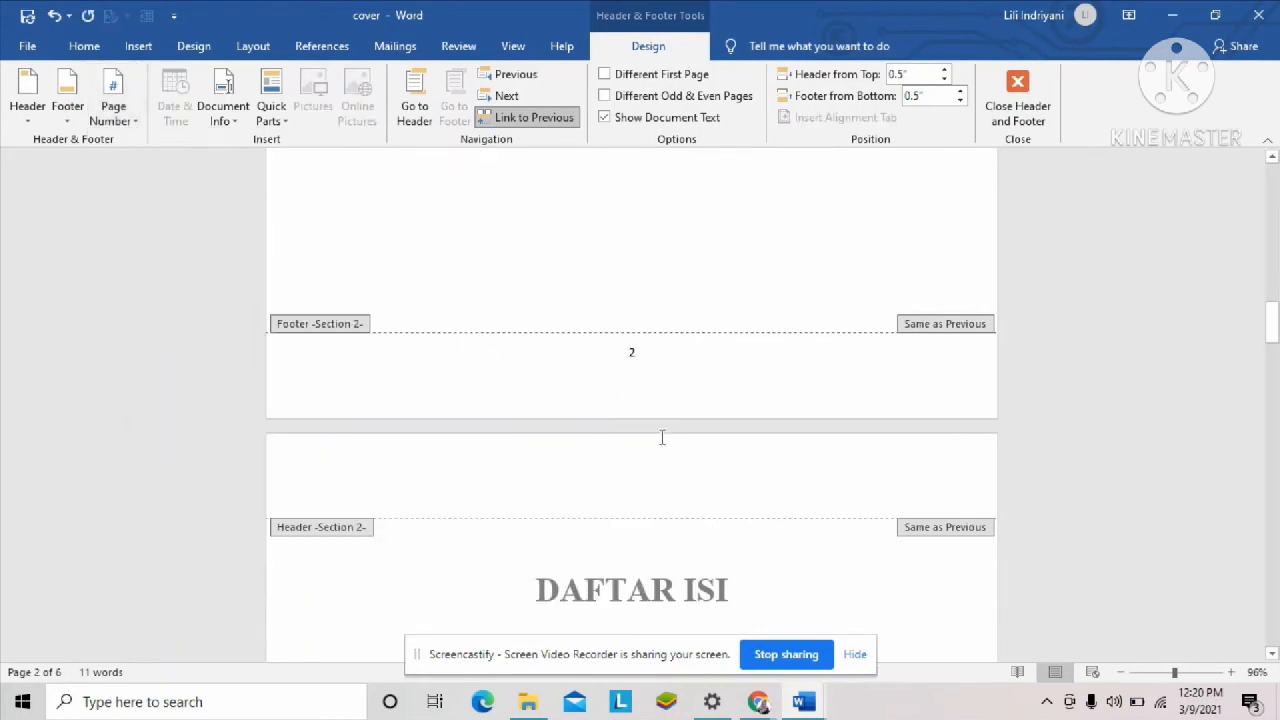
Format the KATA PENGANTAR section's page numbers as i, ii, iii, starting at i
{"action": "left_click", "coordinate": [118, 108]}
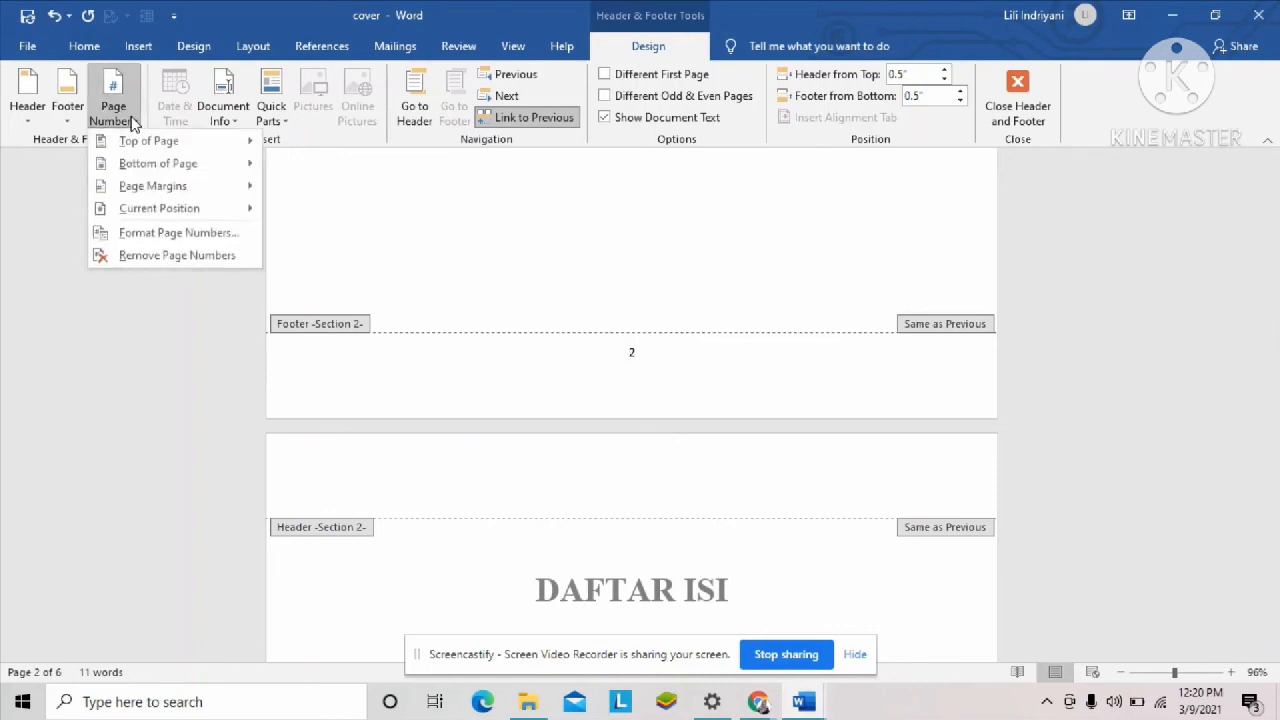
{"action": "left_click", "coordinate": [166, 240]}
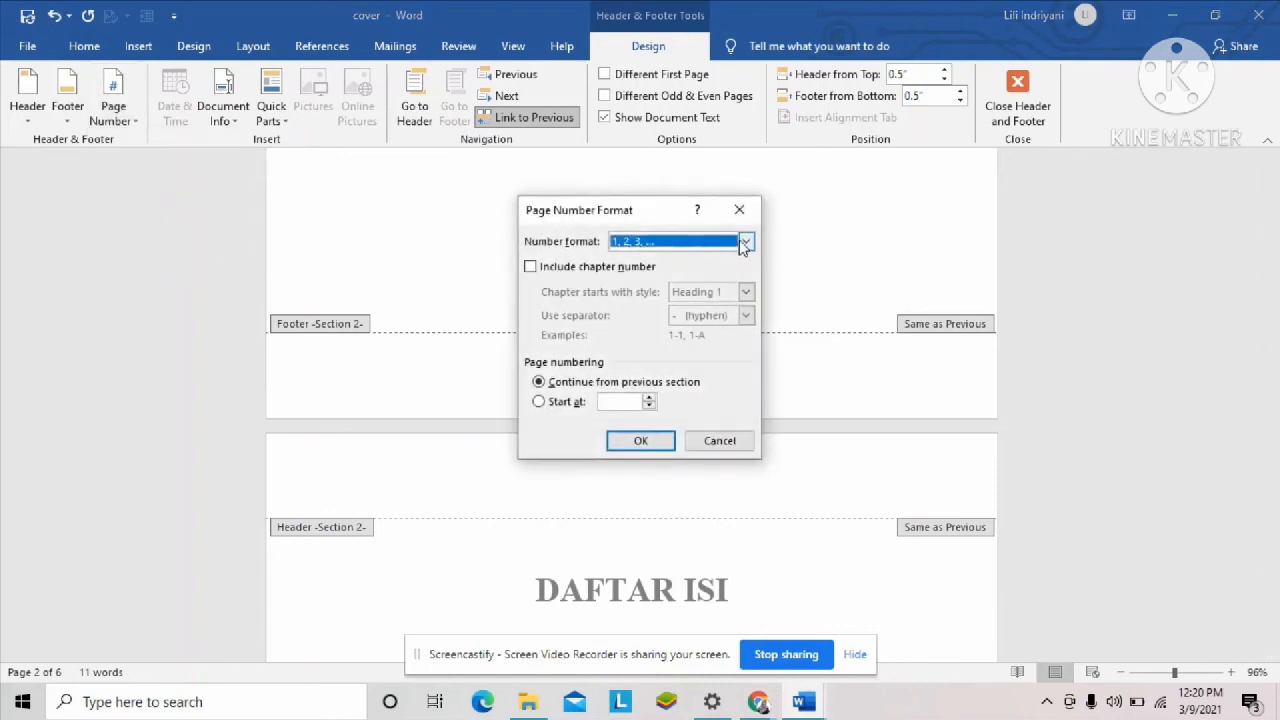
{"action": "left_click", "coordinate": [745, 242]}
{"action": "left_click", "coordinate": [641, 310]}
{"action": "left_click", "coordinate": [617, 401]}
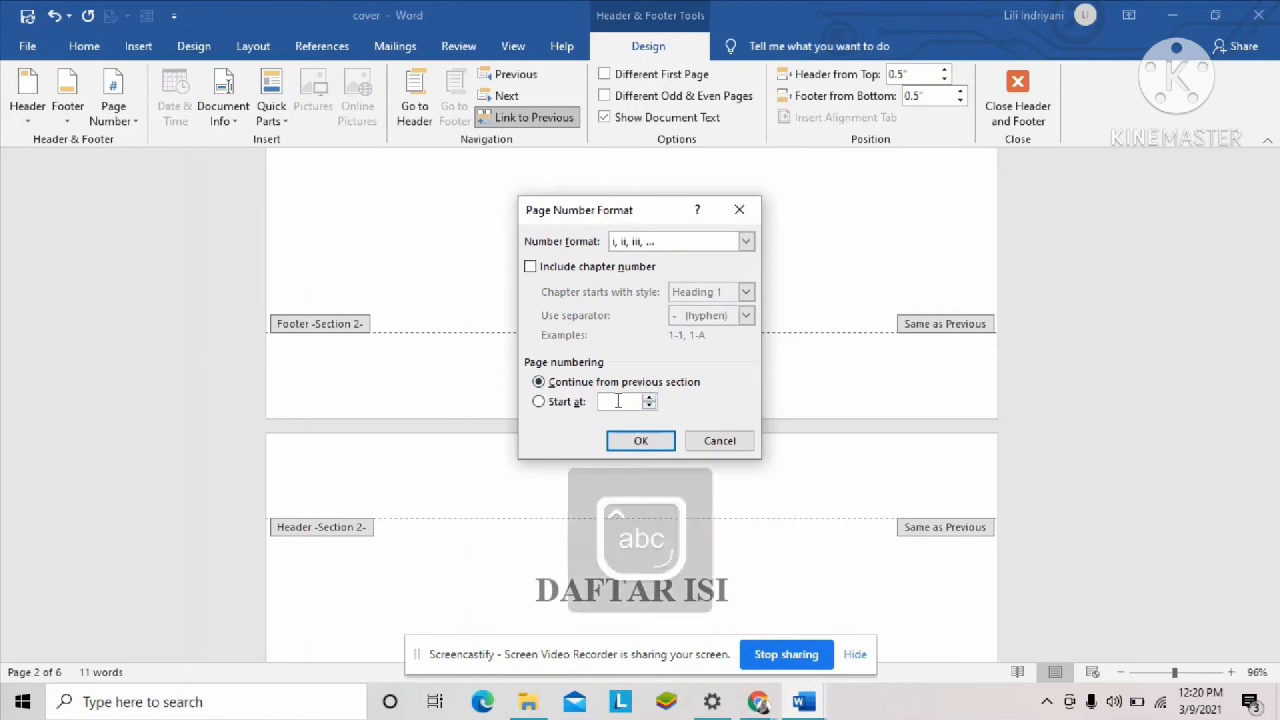
{"action": "type", "text": "i"}
{"action": "left_click", "coordinate": [669, 448]}
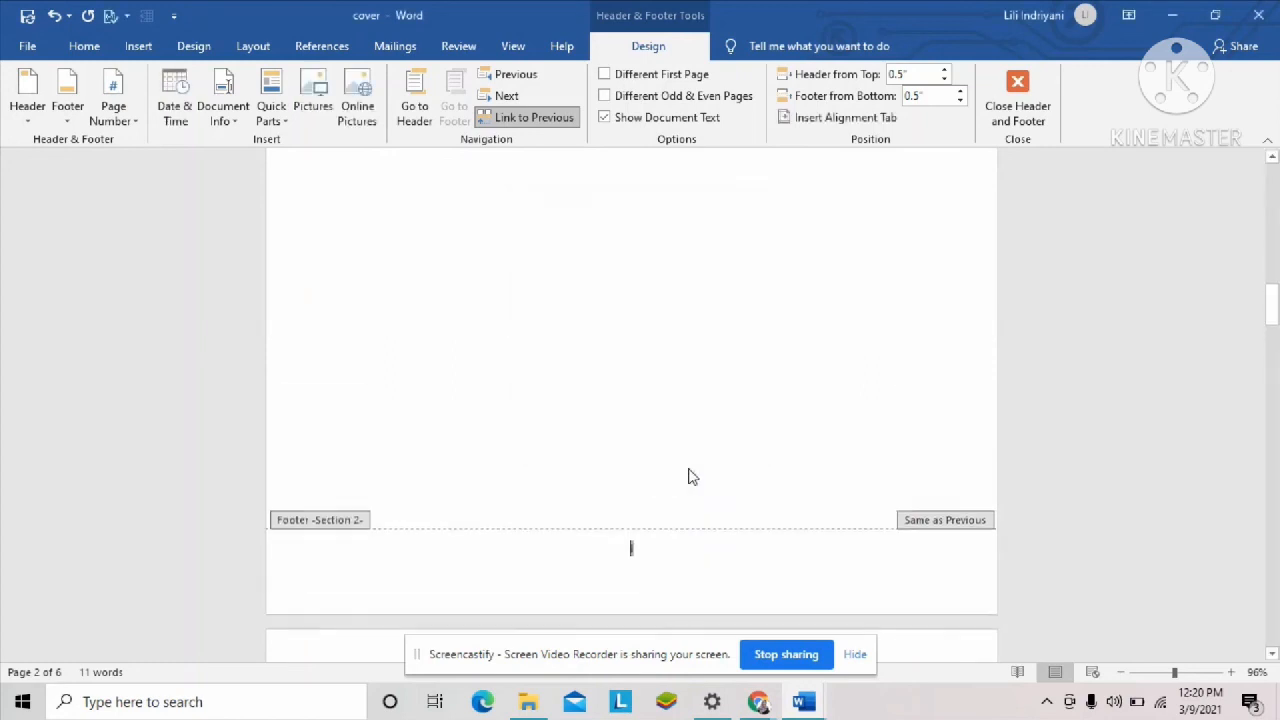
Restart the BAB 1 section's page numbering at 1 with the 1, 2, 3 number format
{"action": "scroll", "coordinate": [720, 580], "scroll_direction": "down", "scroll_amount": 5}
{"action": "scroll", "coordinate": [698, 590], "scroll_direction": "down", "scroll_amount": 8}
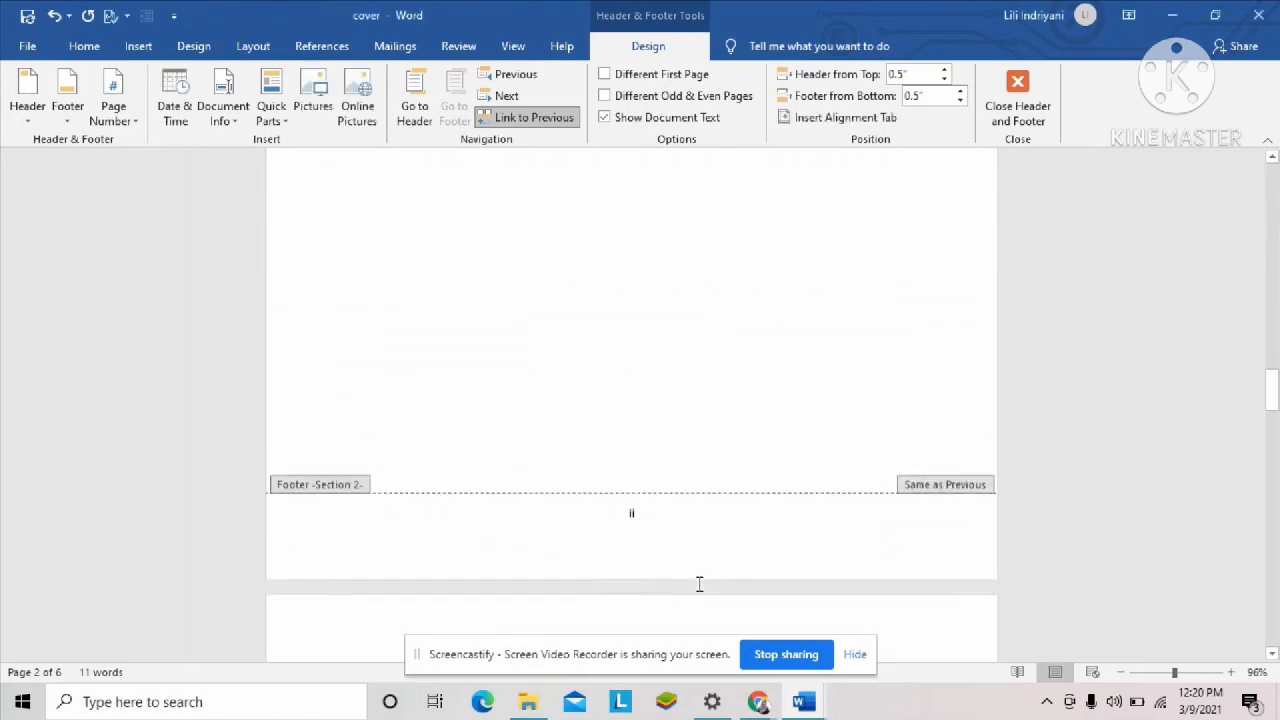
{"action": "scroll", "coordinate": [628, 470], "scroll_direction": "down", "scroll_amount": 9}
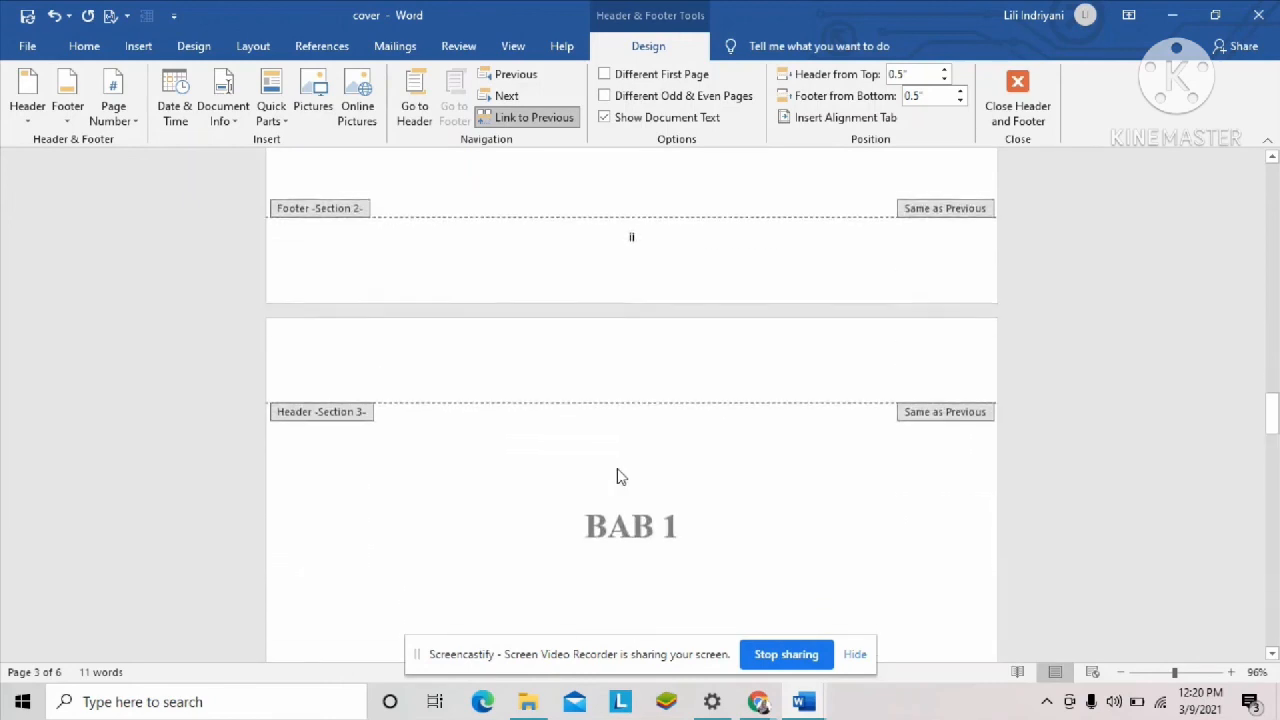
{"action": "scroll", "coordinate": [620, 476], "scroll_direction": "down", "scroll_amount": 1}
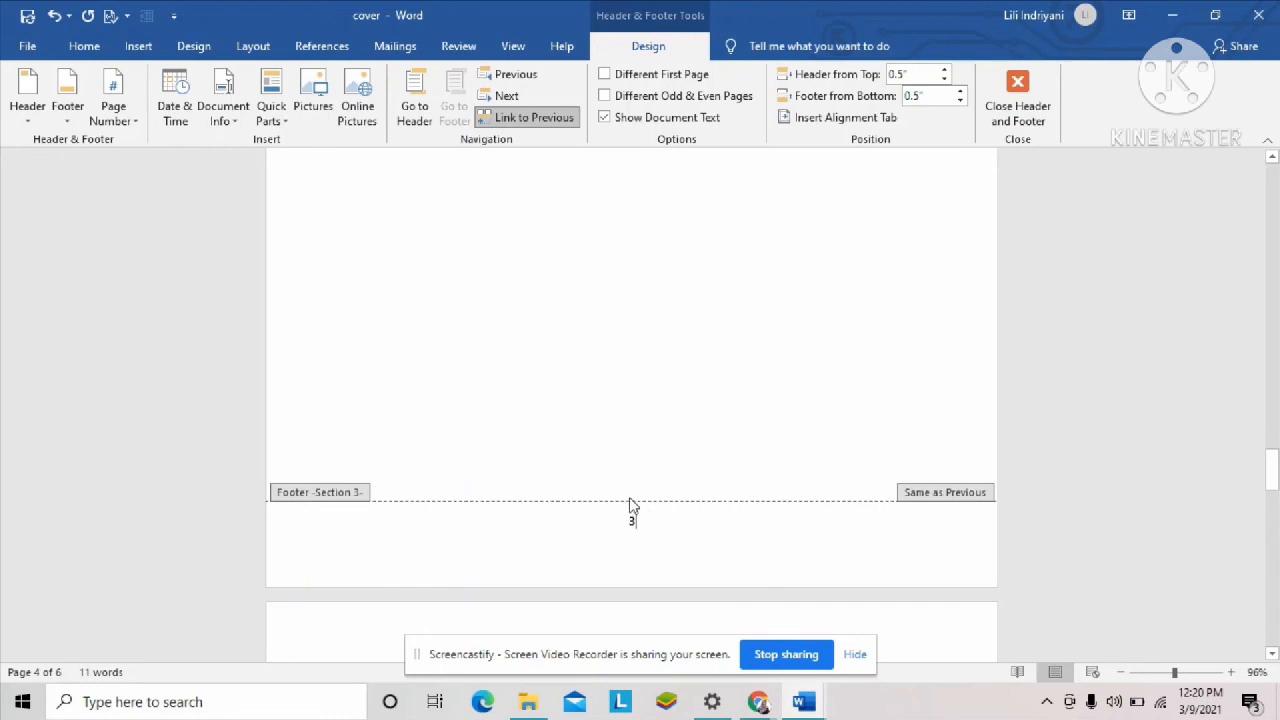
{"action": "left_click", "coordinate": [114, 115]}
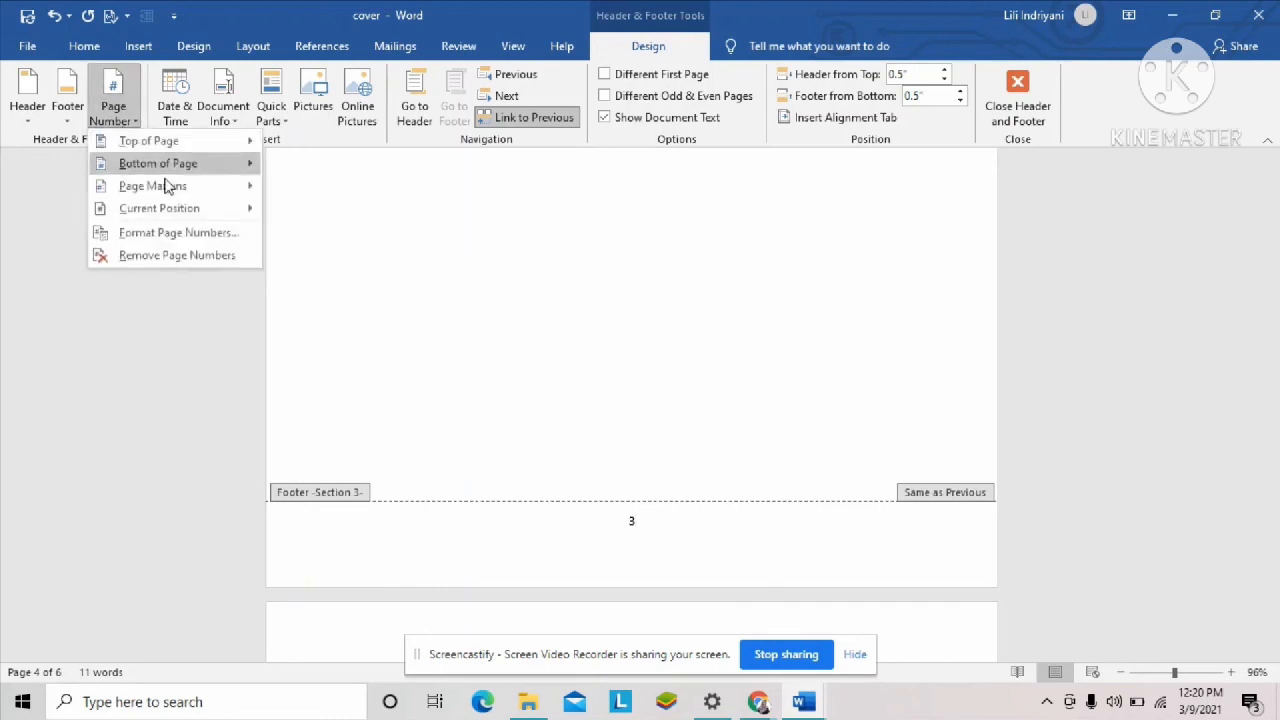
{"action": "left_click", "coordinate": [174, 232]}
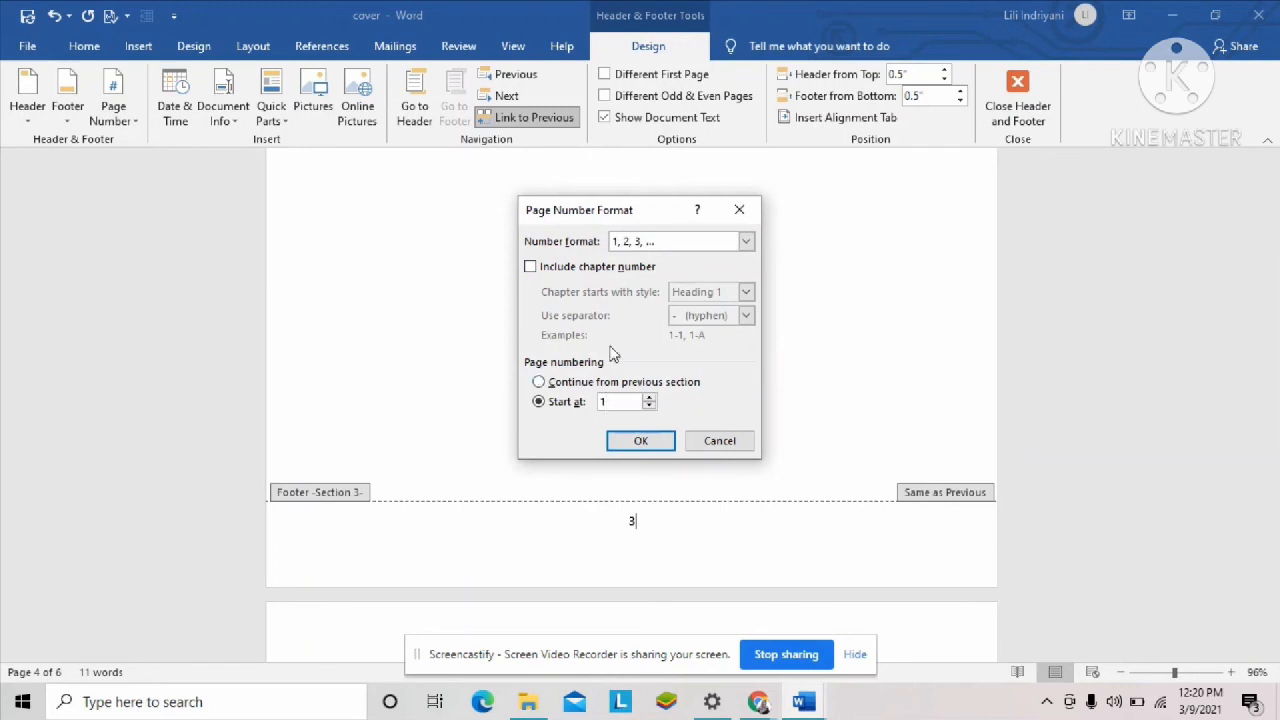
{"action": "left_click", "coordinate": [641, 434]}
Review the footer page numbers on the BAB 1 to BAB 3 pages, the front matter and the cover
{"action": "scroll", "coordinate": [655, 540], "scroll_direction": "down", "scroll_amount": 8}
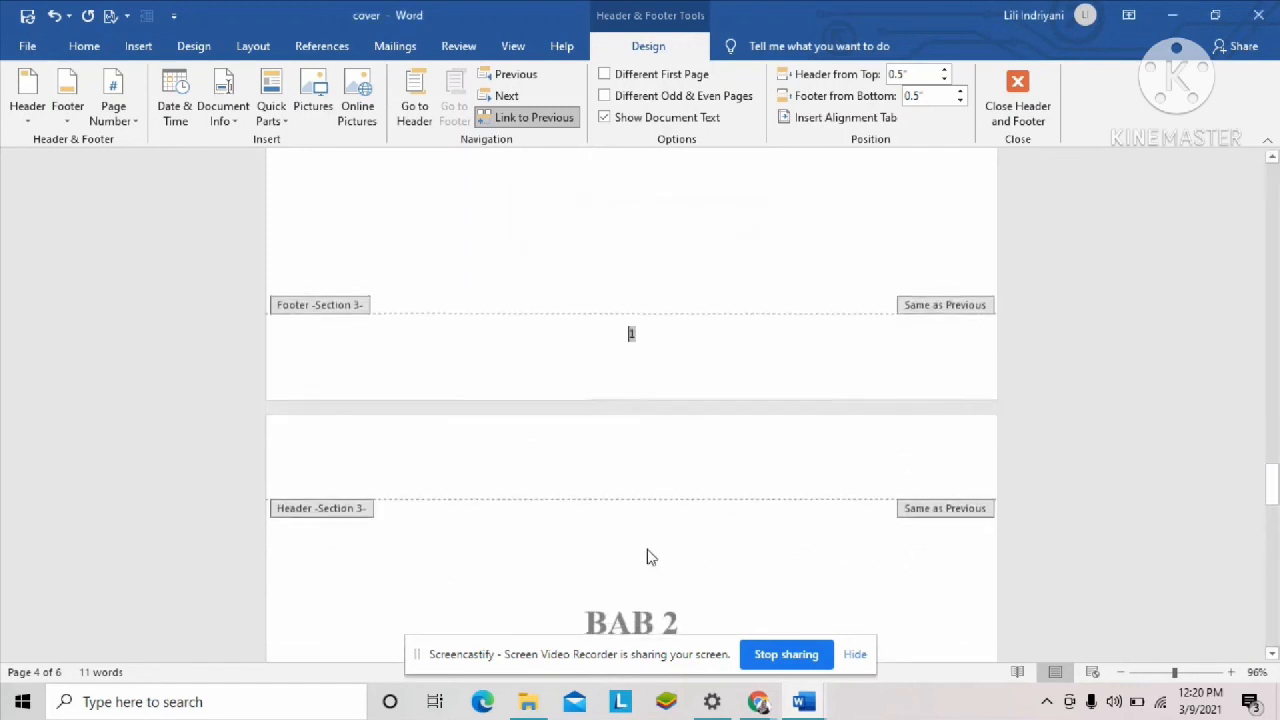
{"action": "scroll", "coordinate": [647, 557], "scroll_direction": "down", "scroll_amount": 10}
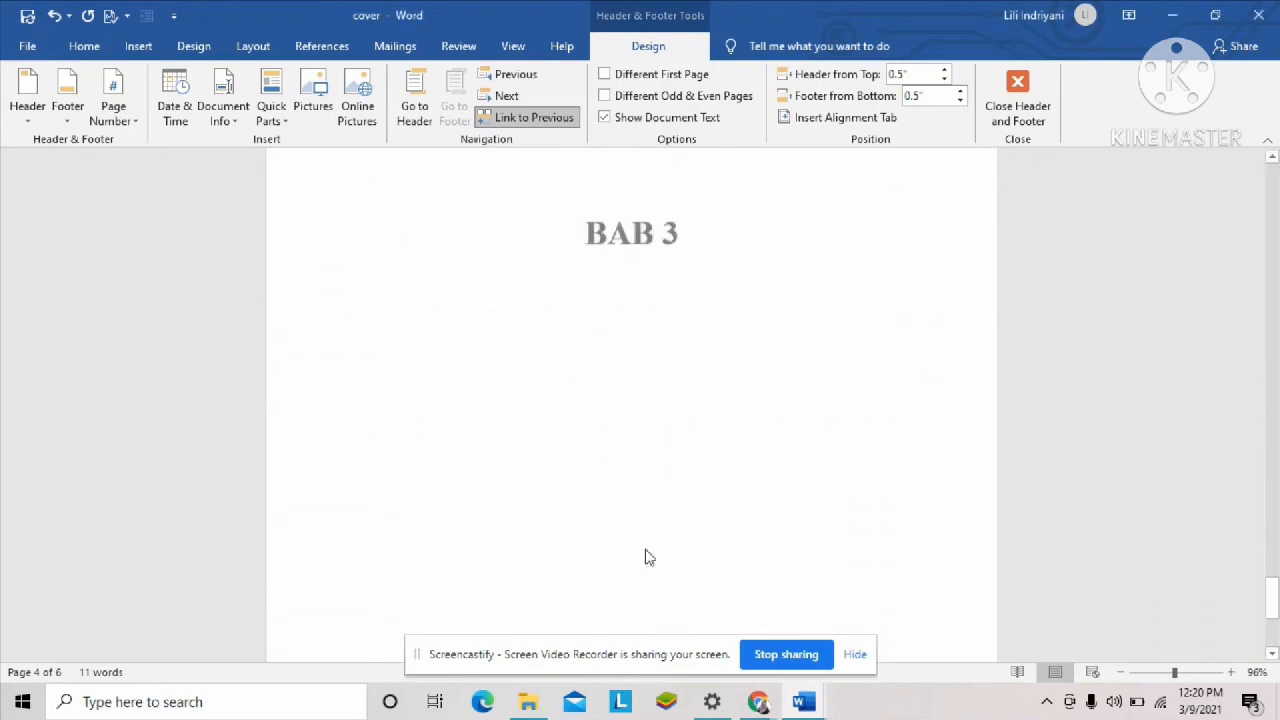
{"action": "scroll", "coordinate": [645, 557], "scroll_direction": "down", "scroll_amount": 1}
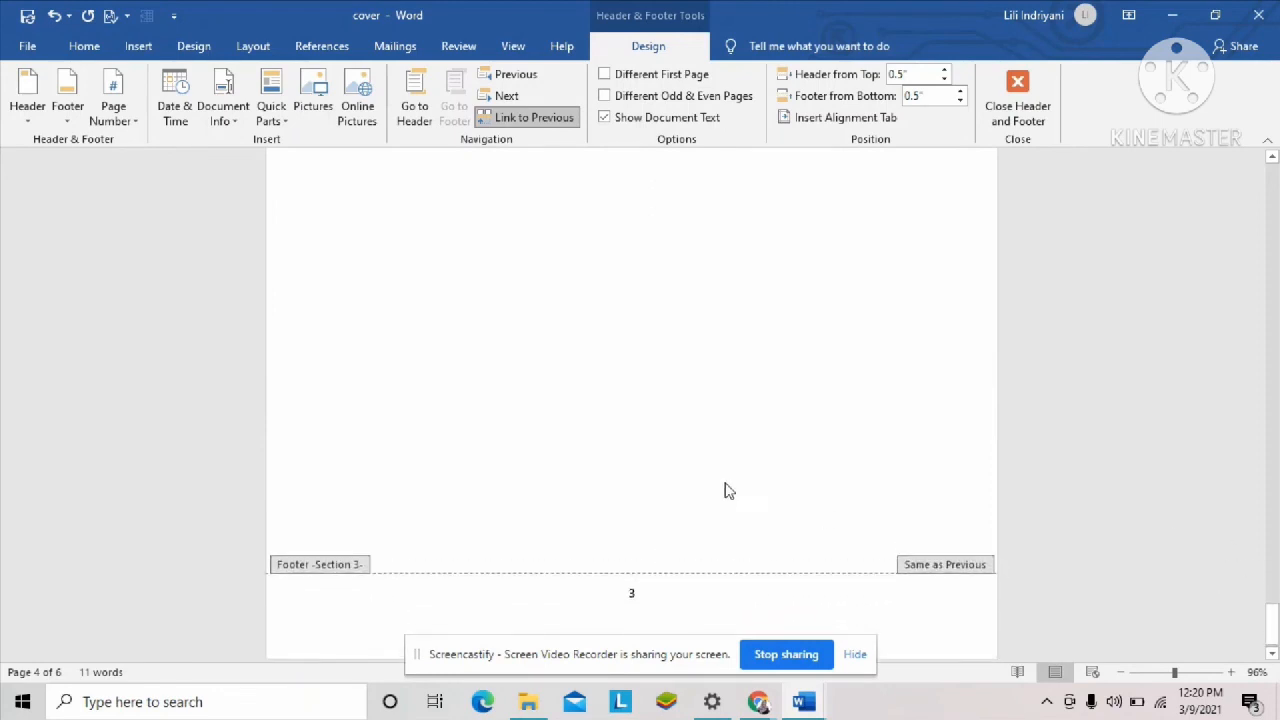
{"action": "scroll", "coordinate": [706, 486], "scroll_direction": "up", "scroll_amount": 6}
{"action": "scroll", "coordinate": [704, 486], "scroll_direction": "down", "scroll_amount": 8}
{"action": "scroll", "coordinate": [704, 486], "scroll_direction": "up", "scroll_amount": 5}
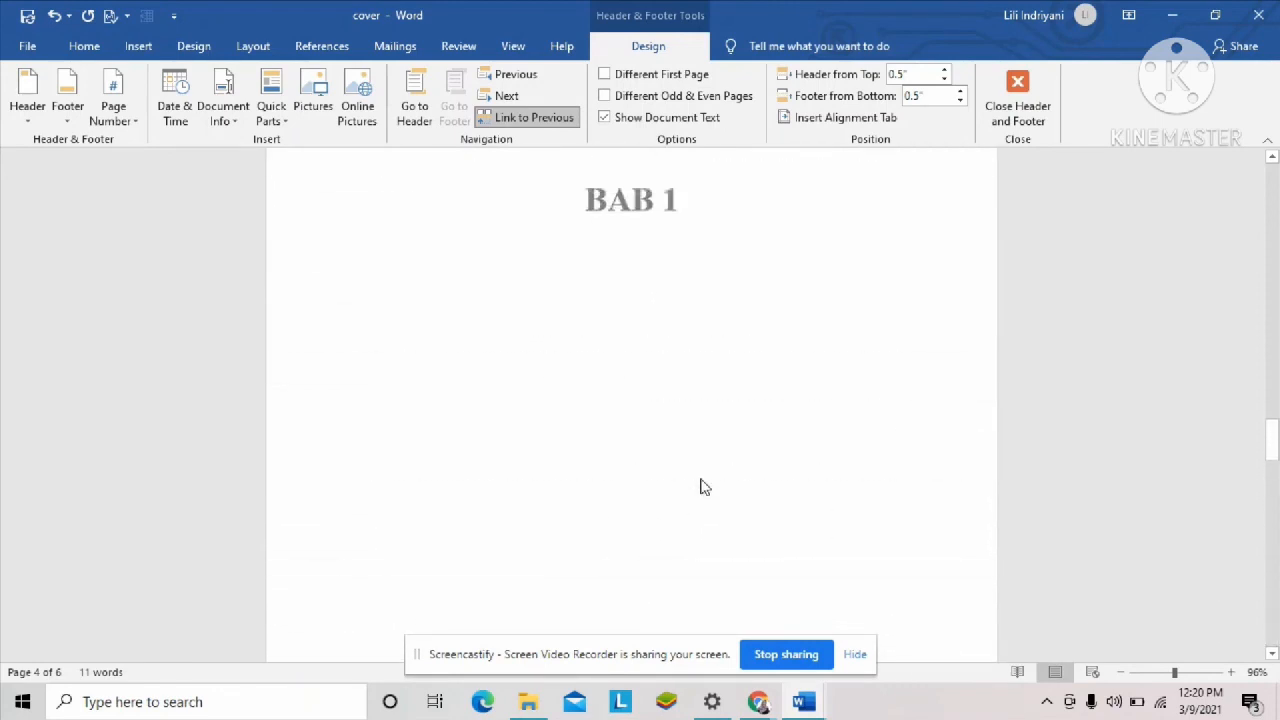
{"action": "scroll", "coordinate": [704, 486], "scroll_direction": "down", "scroll_amount": 5}
{"action": "scroll", "coordinate": [704, 486], "scroll_direction": "up", "scroll_amount": 8}
{"action": "scroll", "coordinate": [700, 487], "scroll_direction": "up", "scroll_amount": 10}
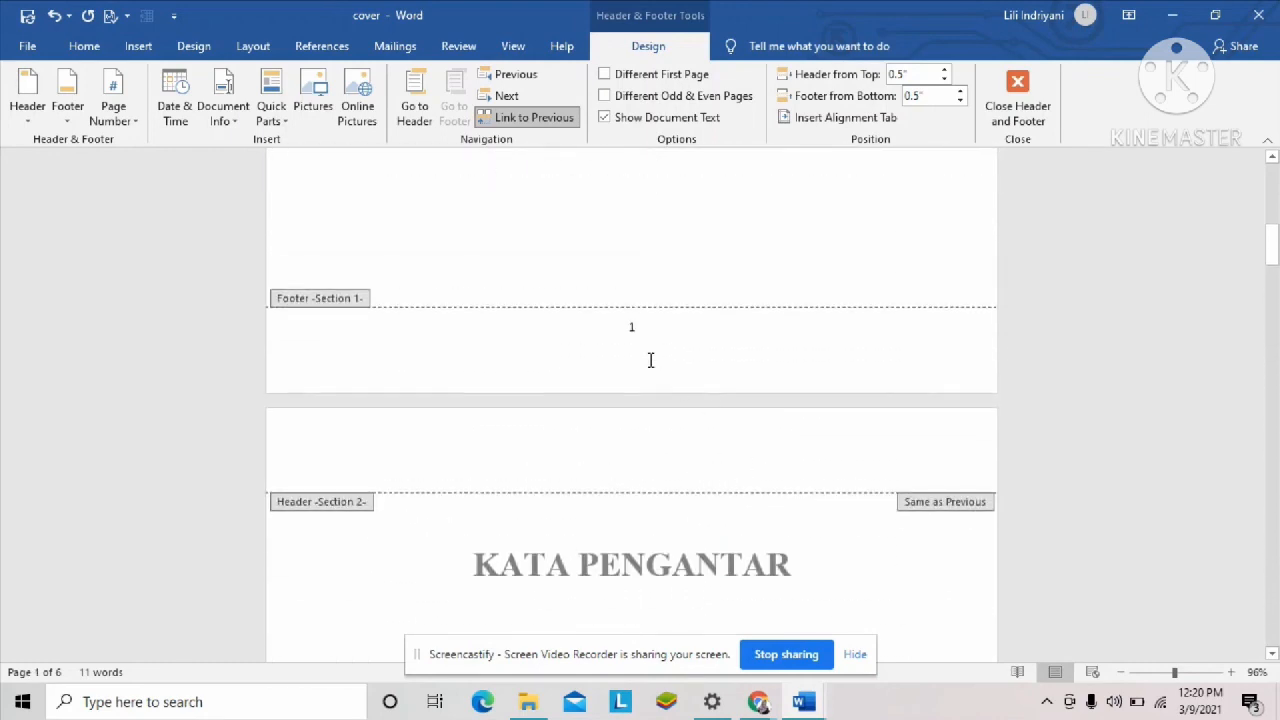
{"action": "scroll", "coordinate": [577, 371], "scroll_direction": "up", "scroll_amount": 15}
{"action": "scroll", "coordinate": [578, 380], "scroll_direction": "up", "scroll_amount": 2}
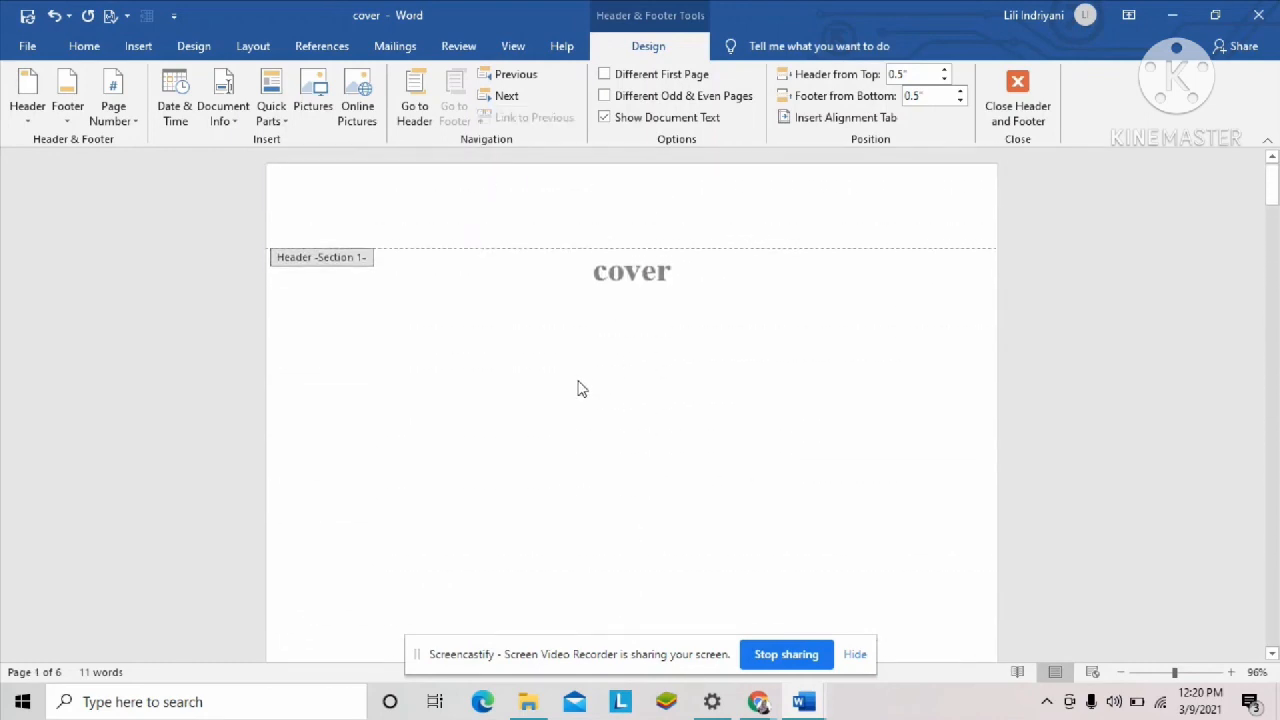
{"action": "scroll", "coordinate": [580, 386], "scroll_direction": "down", "scroll_amount": 10}
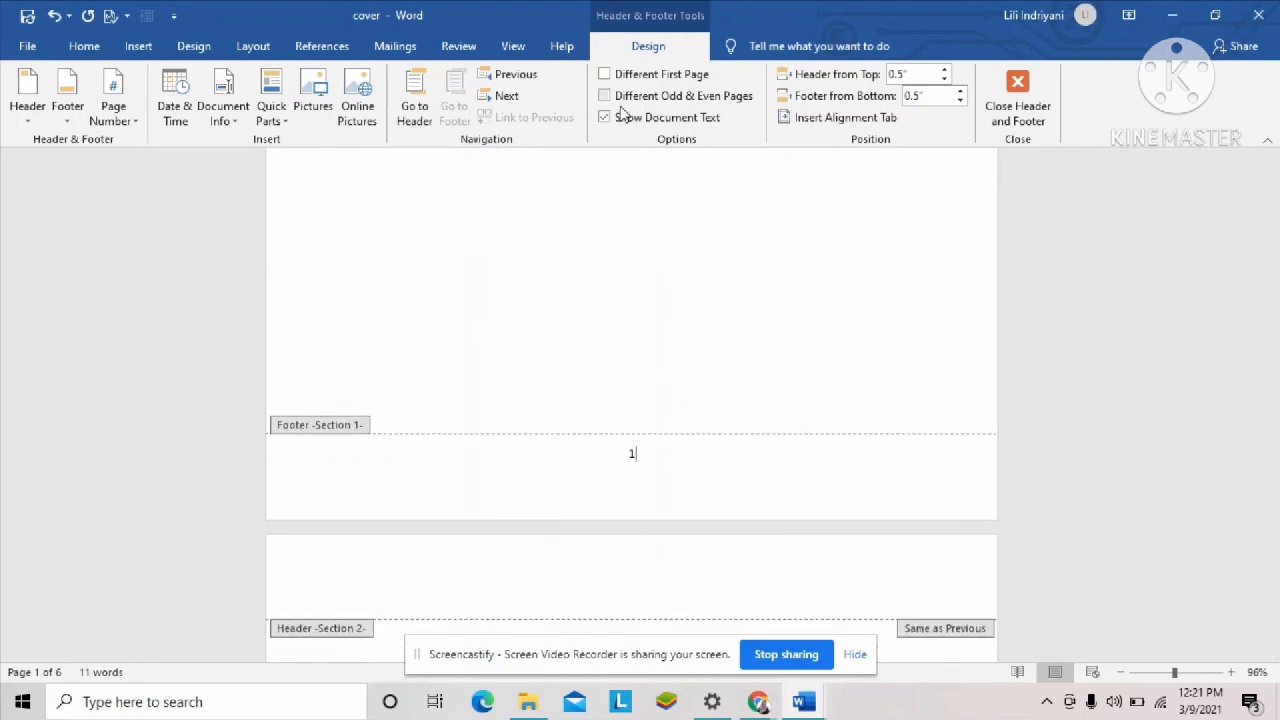
Give the cover's section a different first page so its footer carries no page number, and return to the document body
{"action": "left_click", "coordinate": [604, 80]}
{"action": "scroll", "coordinate": [600, 568], "scroll_direction": "down", "scroll_amount": 3}
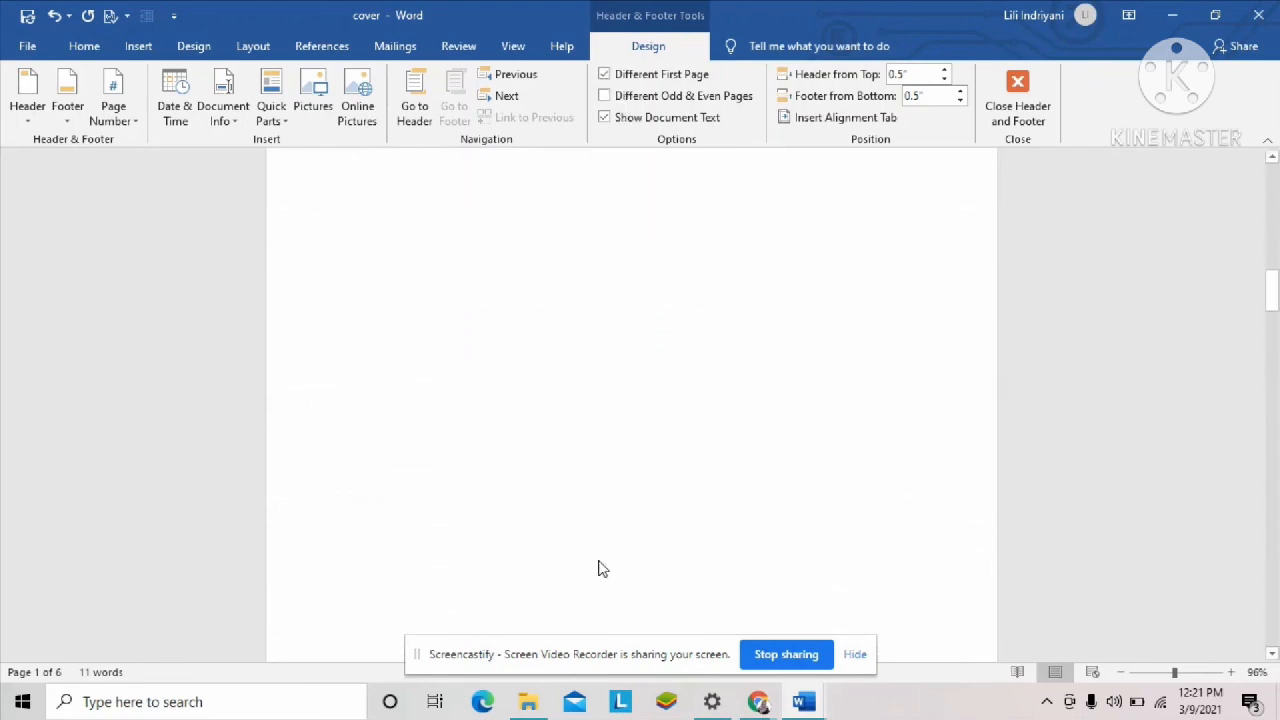
{"action": "scroll", "coordinate": [596, 561], "scroll_direction": "up", "scroll_amount": 20}
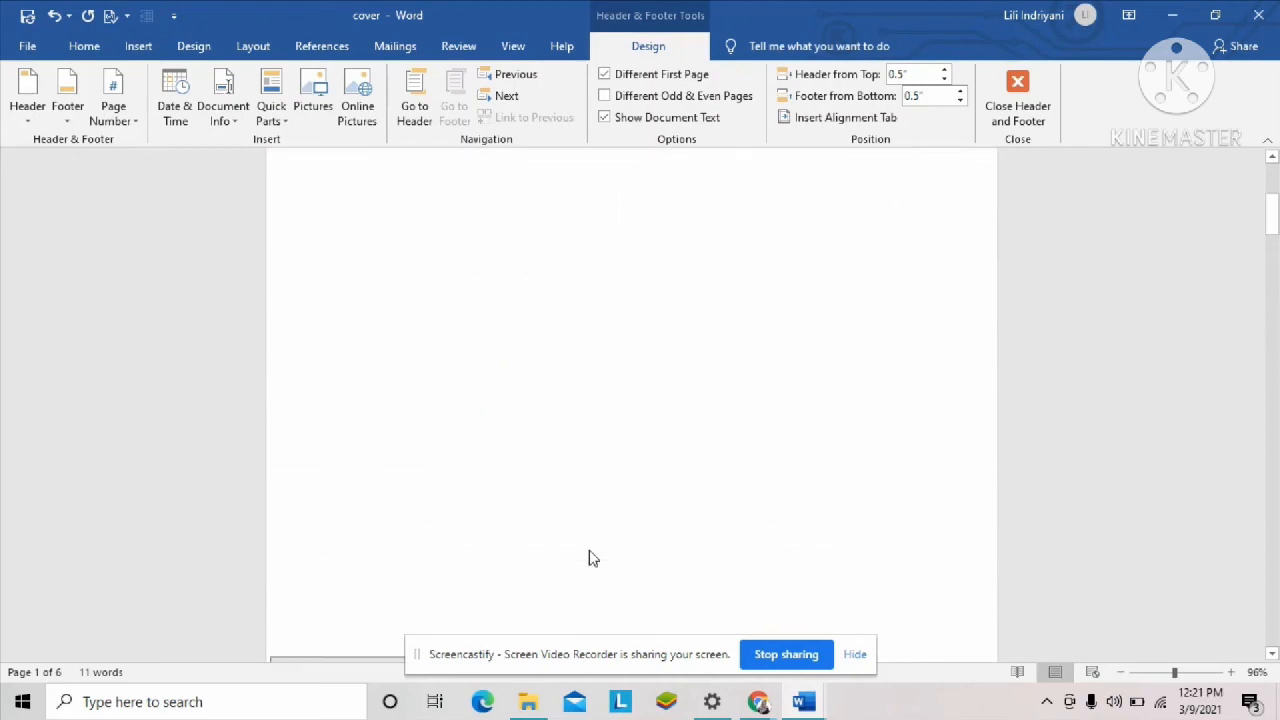
{"action": "double_click", "coordinate": [615, 539]}
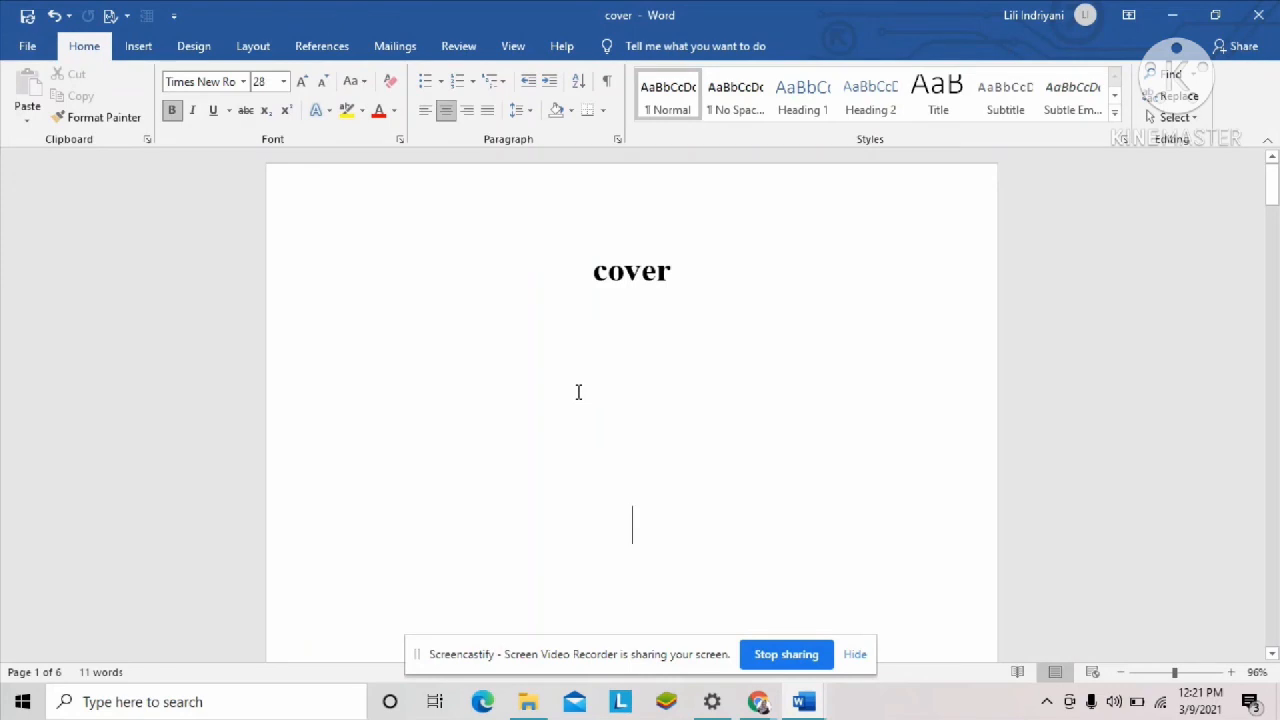
Check the page numbering throughout the document, from the cover and front matter to the BAB 1, BAB 2 and BAB 3 pages
{"action": "scroll", "coordinate": [763, 480], "scroll_direction": "down", "scroll_amount": 8}
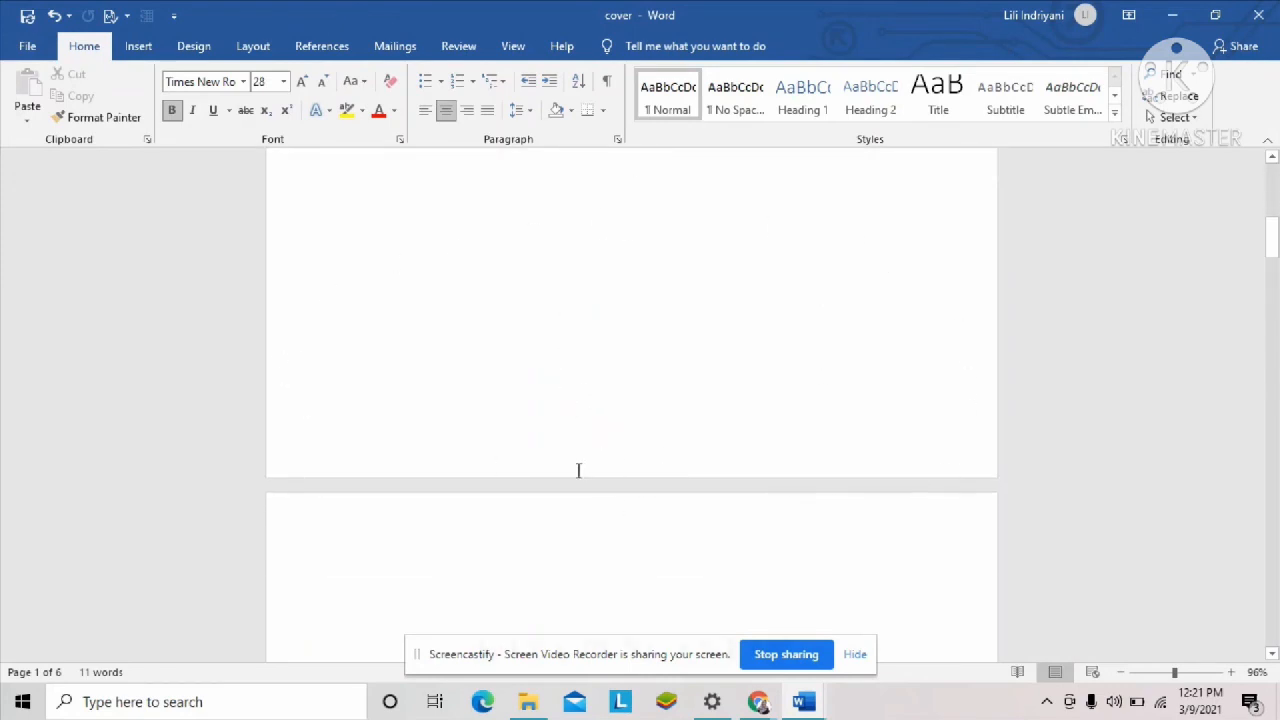
{"action": "scroll", "coordinate": [578, 470], "scroll_direction": "down", "scroll_amount": 9}
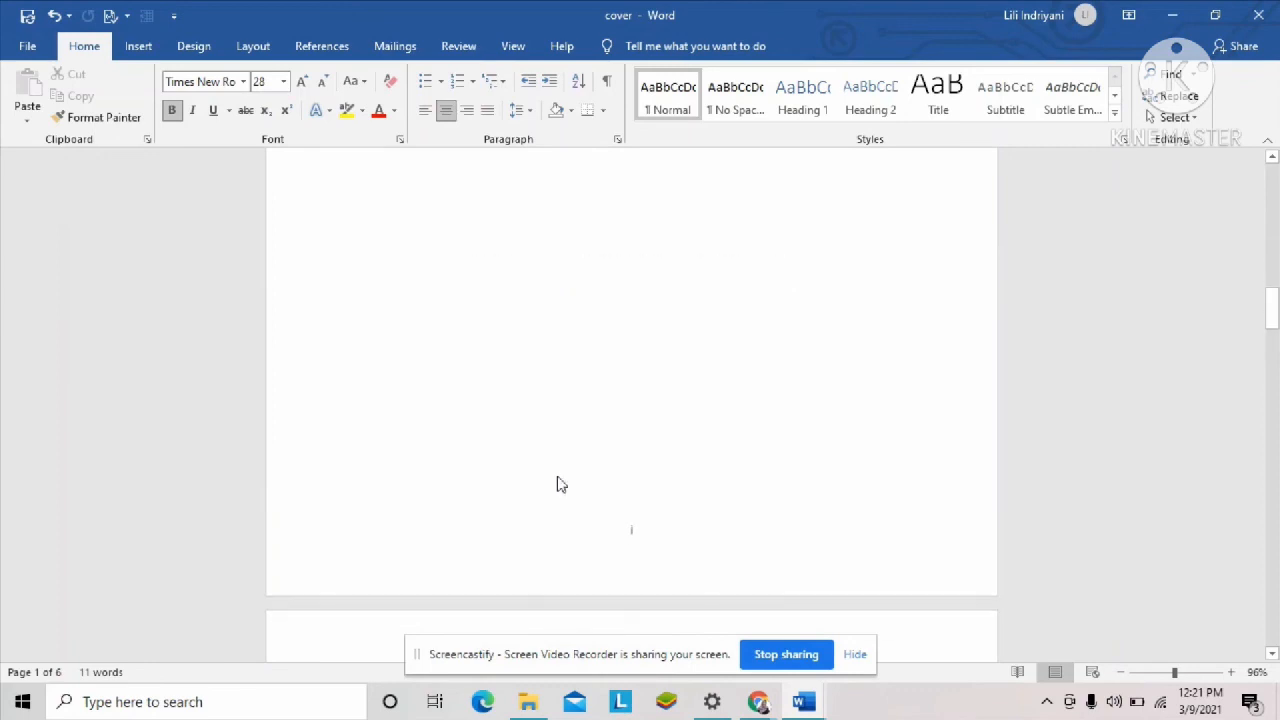
{"action": "scroll", "coordinate": [561, 484], "scroll_direction": "down", "scroll_amount": 9}
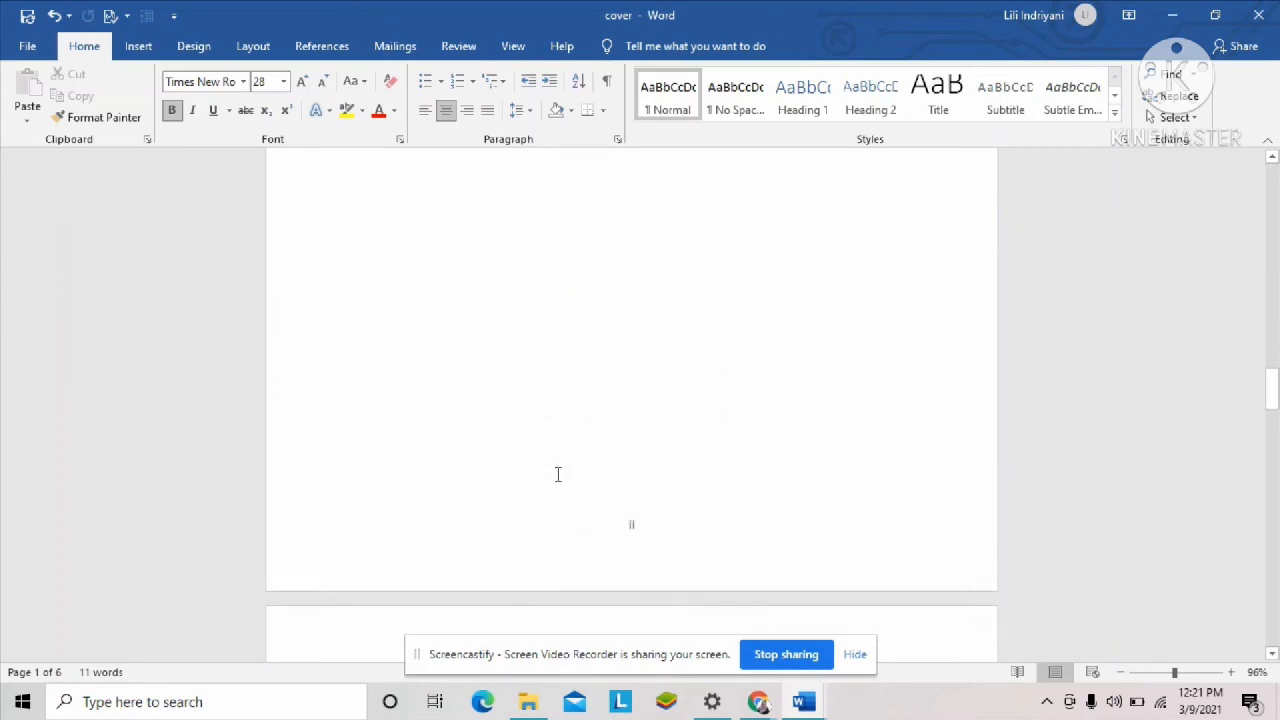
{"action": "scroll", "coordinate": [600, 554], "scroll_direction": "down", "scroll_amount": 10}
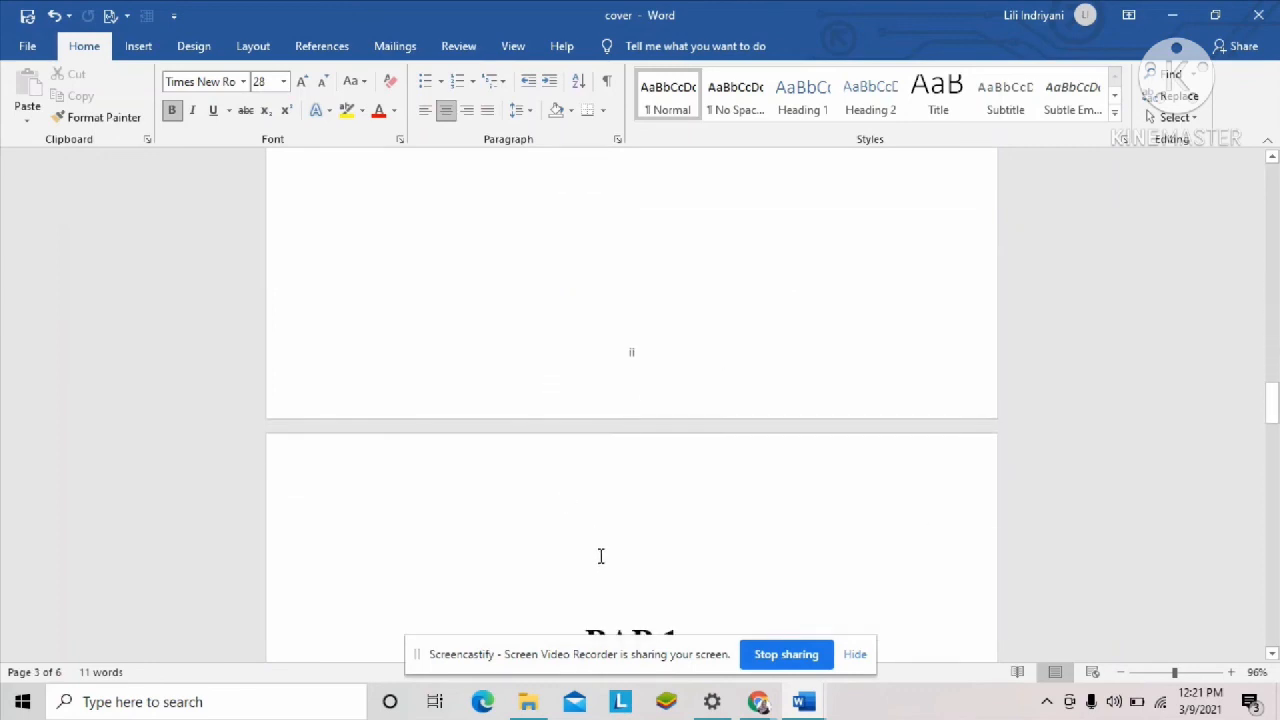
{"action": "scroll", "coordinate": [599, 553], "scroll_direction": "down", "scroll_amount": 12}
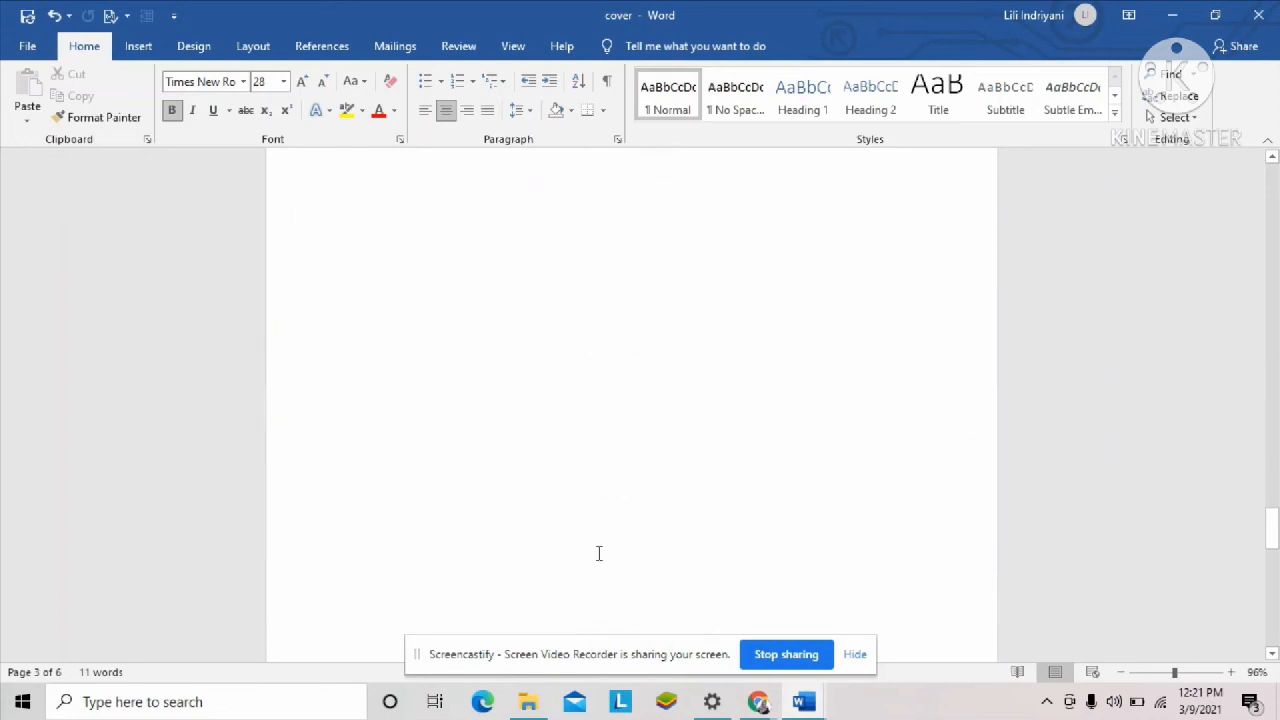
{"action": "scroll", "coordinate": [599, 553], "scroll_direction": "down", "scroll_amount": 5}
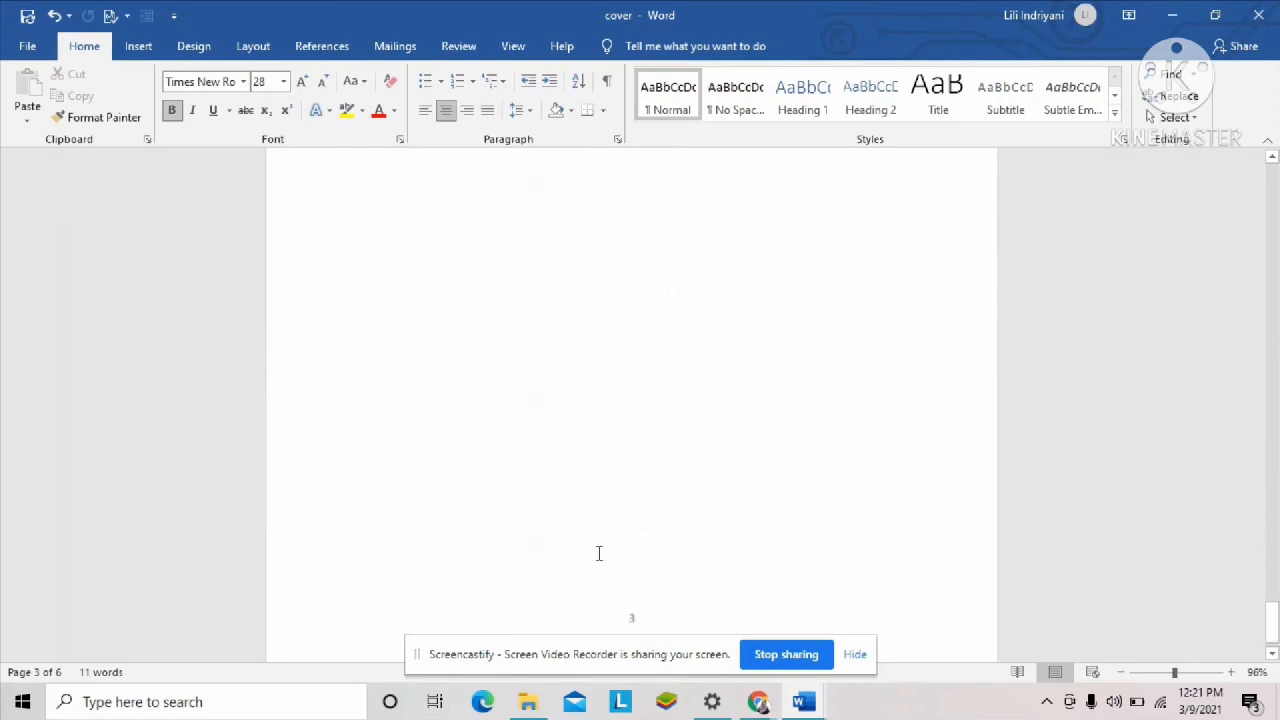
{"action": "scroll", "coordinate": [596, 552], "scroll_direction": "up", "scroll_amount": 5}
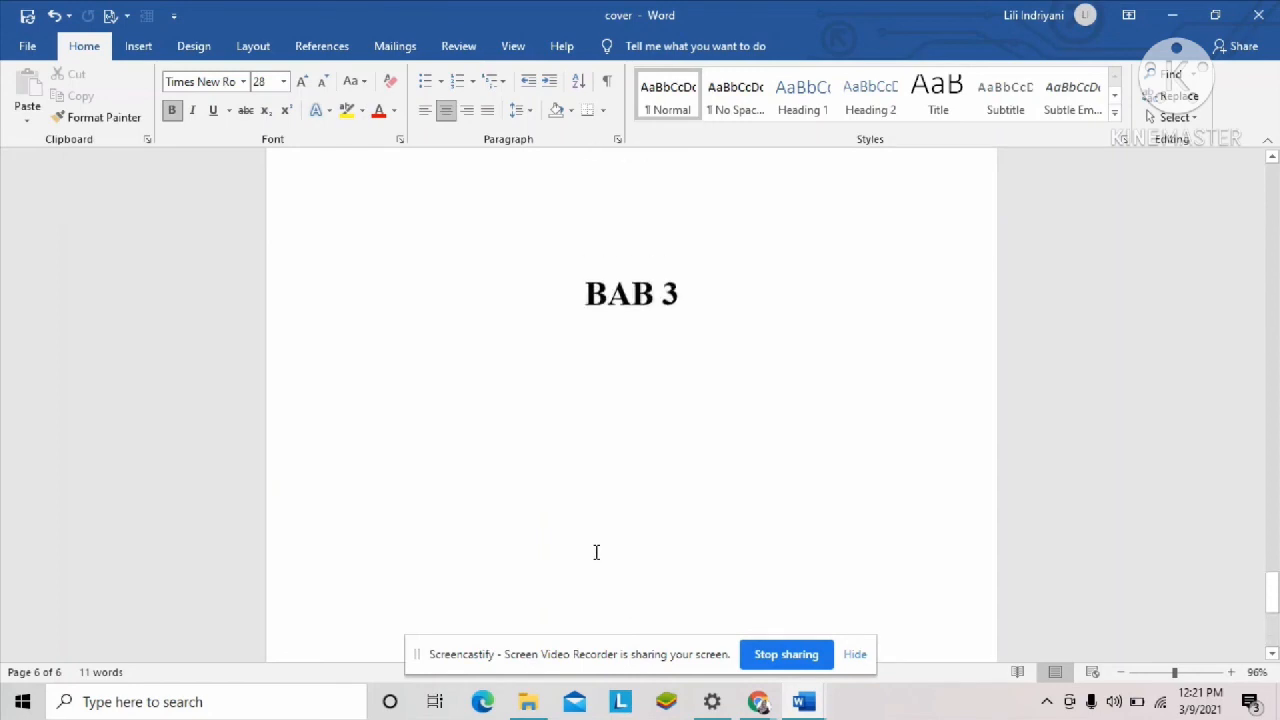
{"action": "scroll", "coordinate": [592, 553], "scroll_direction": "up", "scroll_amount": 8}
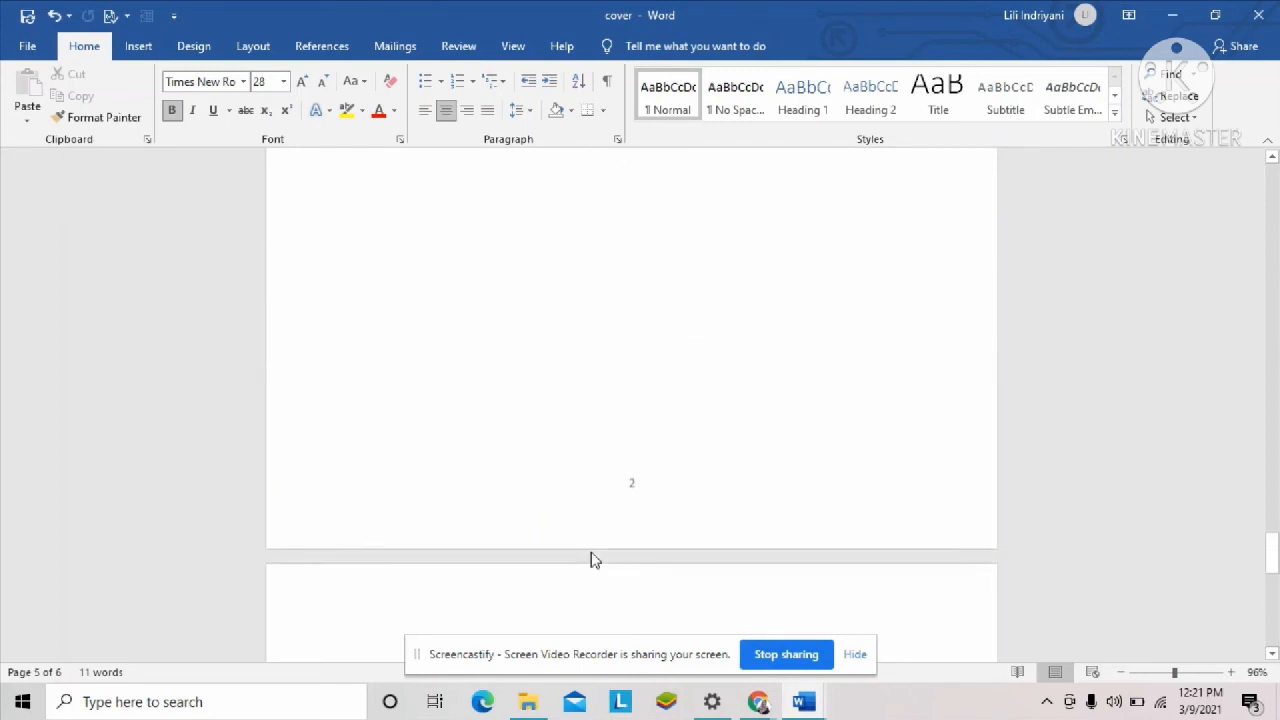
{"action": "scroll", "coordinate": [592, 552], "scroll_direction": "up", "scroll_amount": 8}
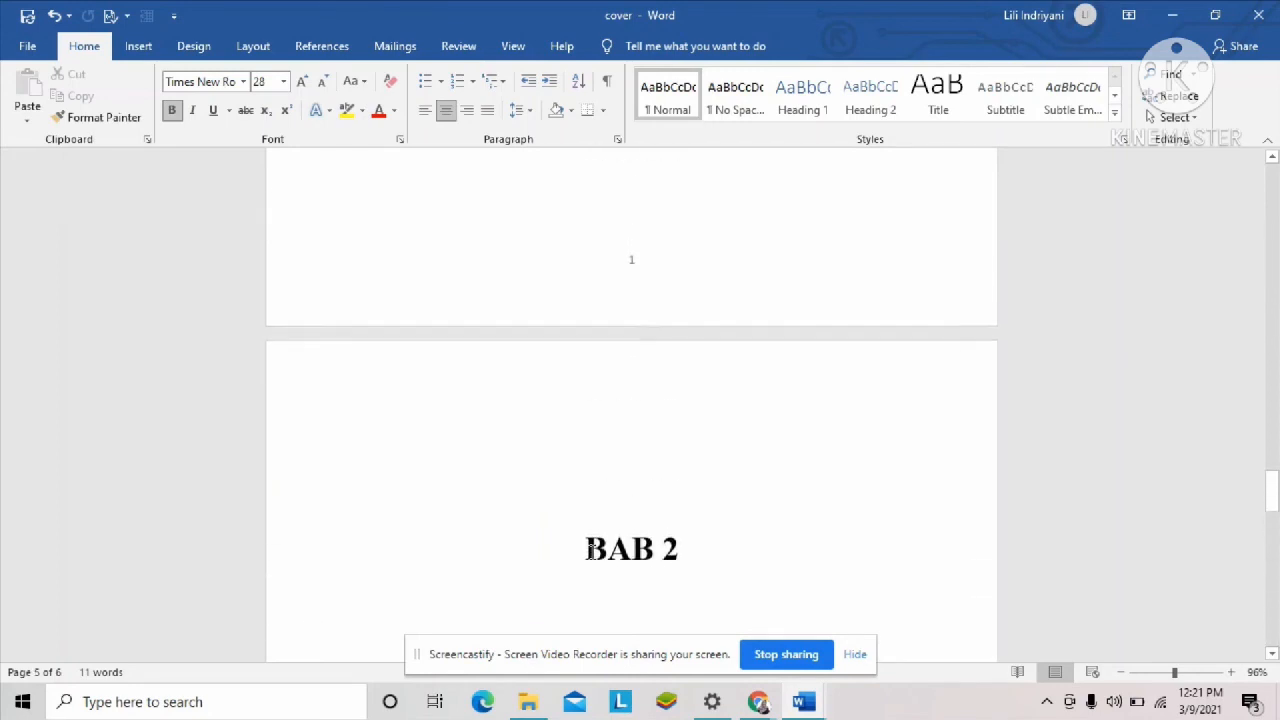
{"action": "scroll", "coordinate": [592, 552], "scroll_direction": "up", "scroll_amount": 10}
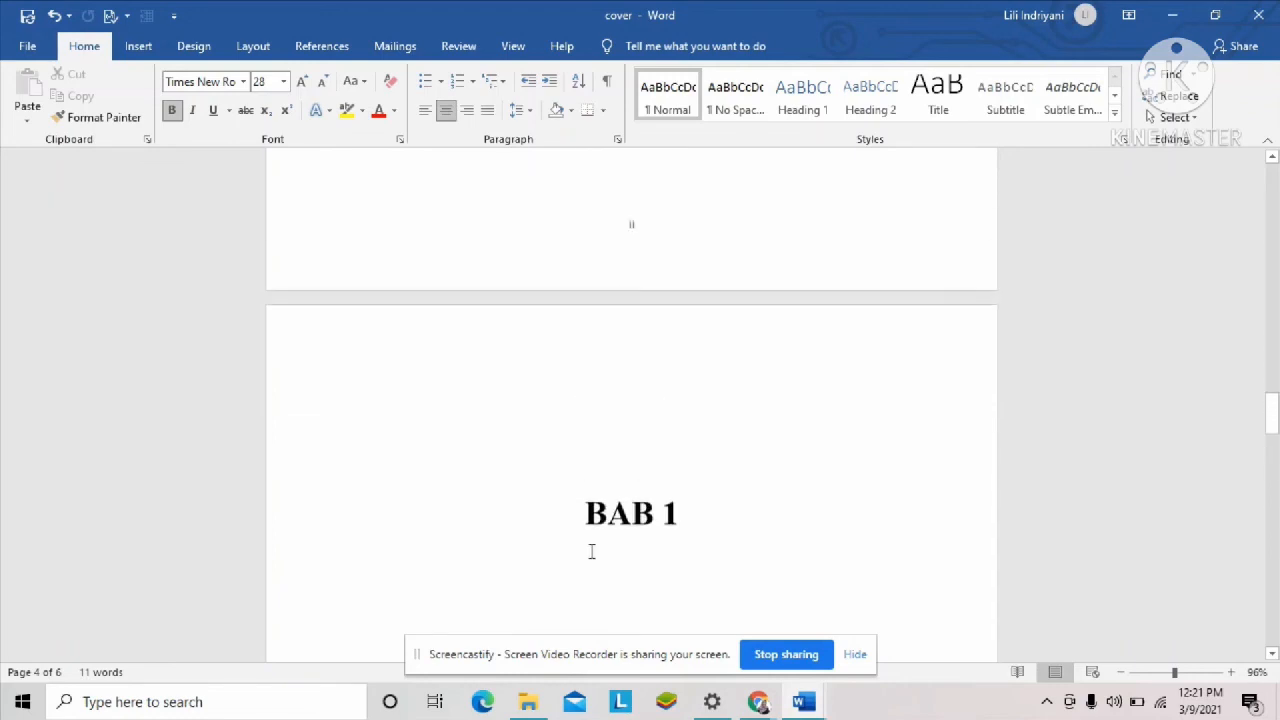
{"action": "scroll", "coordinate": [590, 548], "scroll_direction": "up", "scroll_amount": 2}
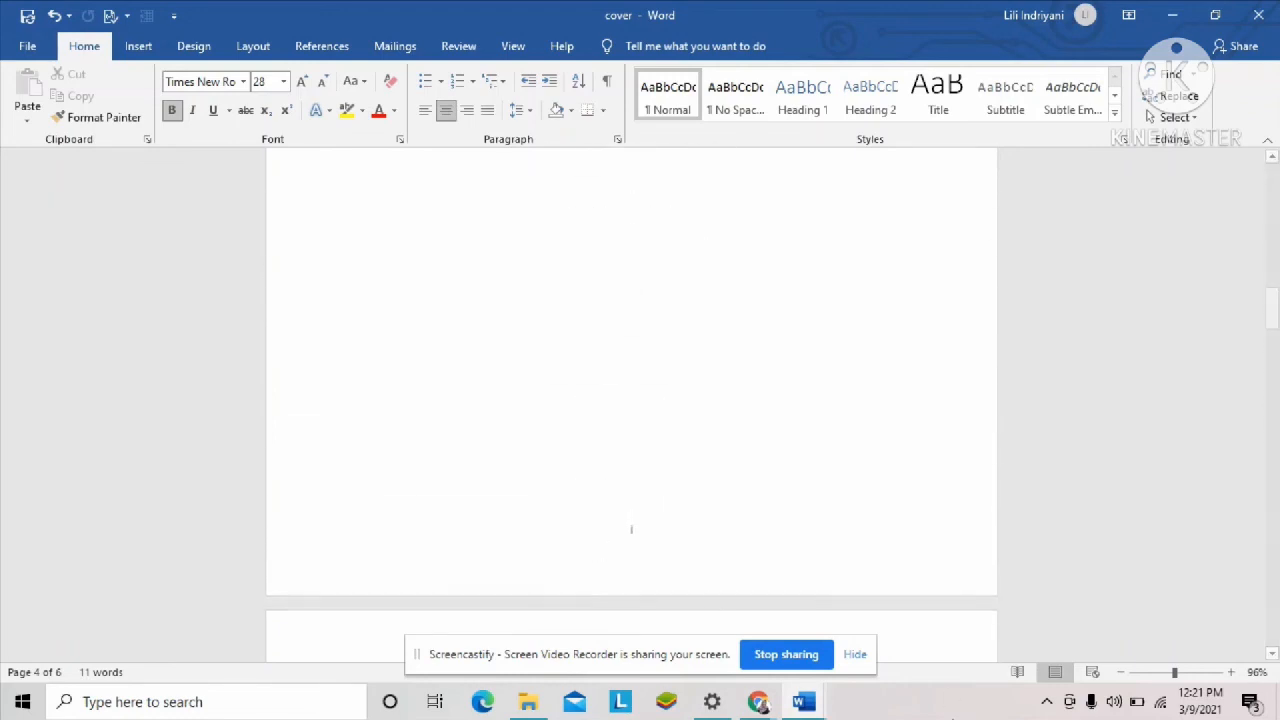